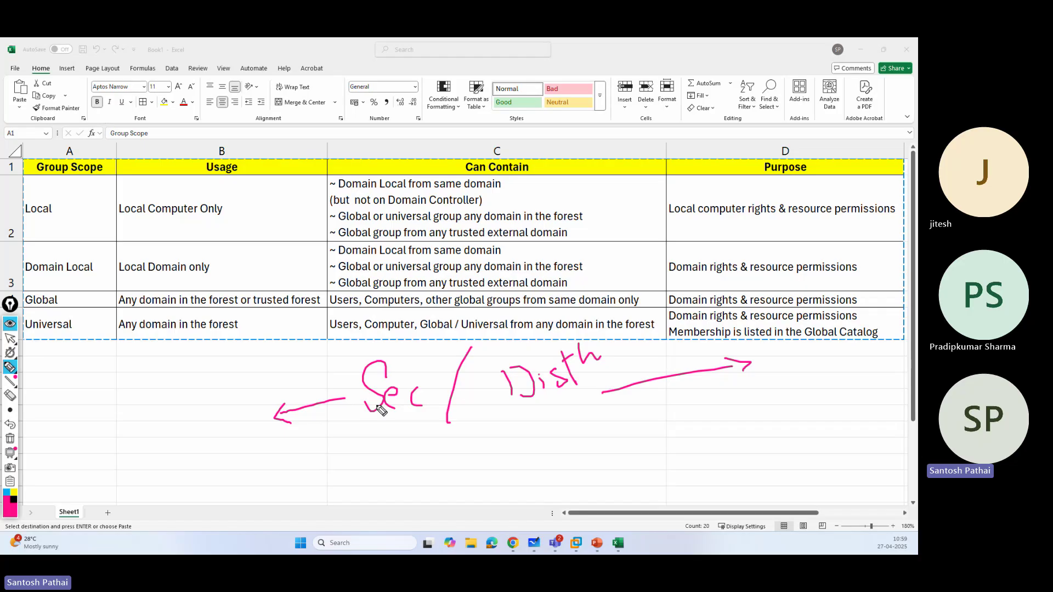
- Handwrite "Default / Builtin" in pink beneath the existing notes and add a dash leading to "OS" after Builtin
mouse_move(388, 451)
mouse_down()
mouse_move(389, 473)
mouse_move(413, 466)
mouse_move(425, 489)
mouse_up()
mouse_move(410, 467)
mouse_down()
mouse_move(441, 456)
mouse_move(448, 468)
mouse_move(467, 427)
mouse_move(471, 461)
mouse_up()
mouse_move(463, 442)
mouse_down()
mouse_move(478, 439)
mouse_move(481, 465)
mouse_up()
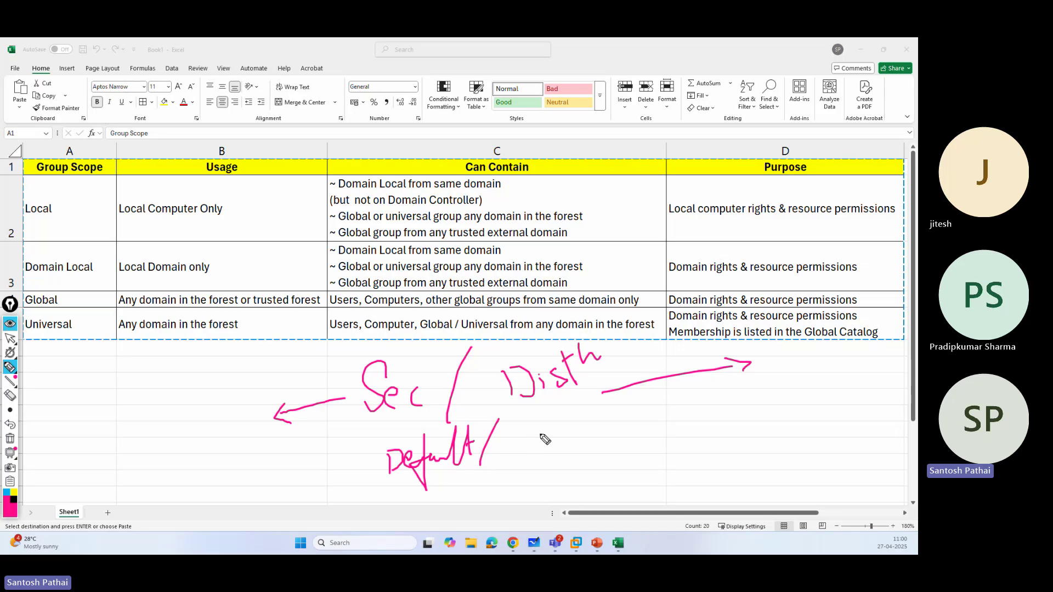
mouse_move(540, 431)
mouse_down()
mouse_move(540, 455)
mouse_move(588, 435)
mouse_move(593, 443)
mouse_up()
click(569, 436)
mouse_move(599, 413)
mouse_down()
mouse_move(601, 441)
mouse_move(615, 420)
mouse_move(621, 429)
mouse_move(708, 390)
mouse_move(692, 409)
mouse_up()
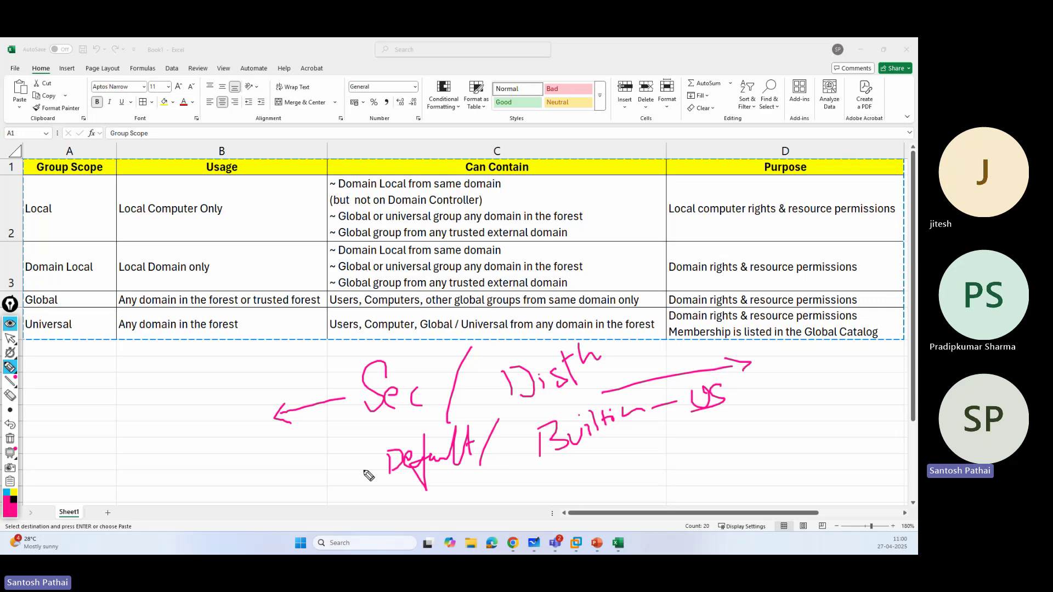
- Draw an arrow from the handwritten "Default" note and write "AD" at its tip
mouse_move(387, 464)
mouse_down()
mouse_move(351, 473)
mouse_move(378, 479)
mouse_up()
mouse_move(297, 465)
mouse_down()
mouse_move(281, 497)
mouse_move(313, 494)
mouse_move(328, 477)
mouse_up()
drag(321, 467, 322, 494)
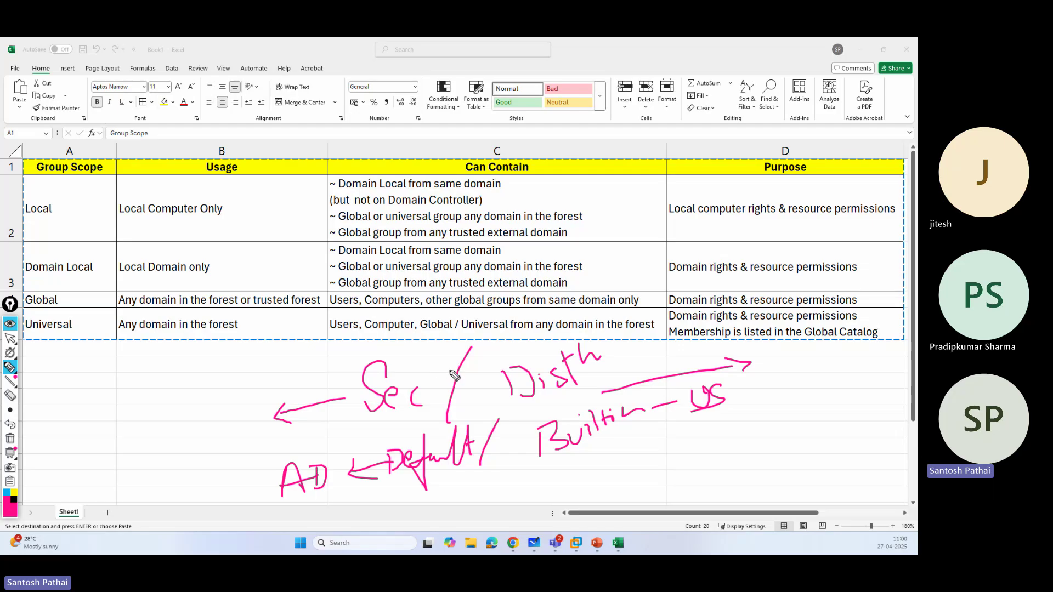
- Mark the Group Scope column with a vertical line, underlining its header and the Local, Domain Local, Global and Universal entries
mouse_move(38, 177)
mouse_down()
mouse_move(129, 178)
mouse_move(112, 378)
mouse_up()
drag(30, 224, 66, 226)
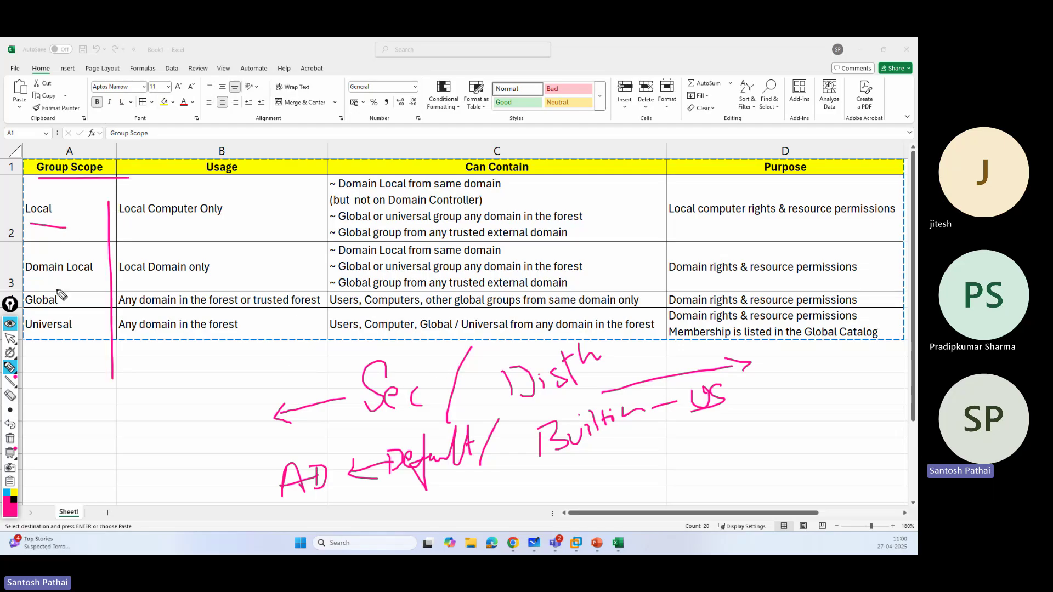
drag(33, 279, 84, 279)
mouse_move(29, 315)
mouse_down()
mouse_move(65, 316)
mouse_move(76, 341)
mouse_up()
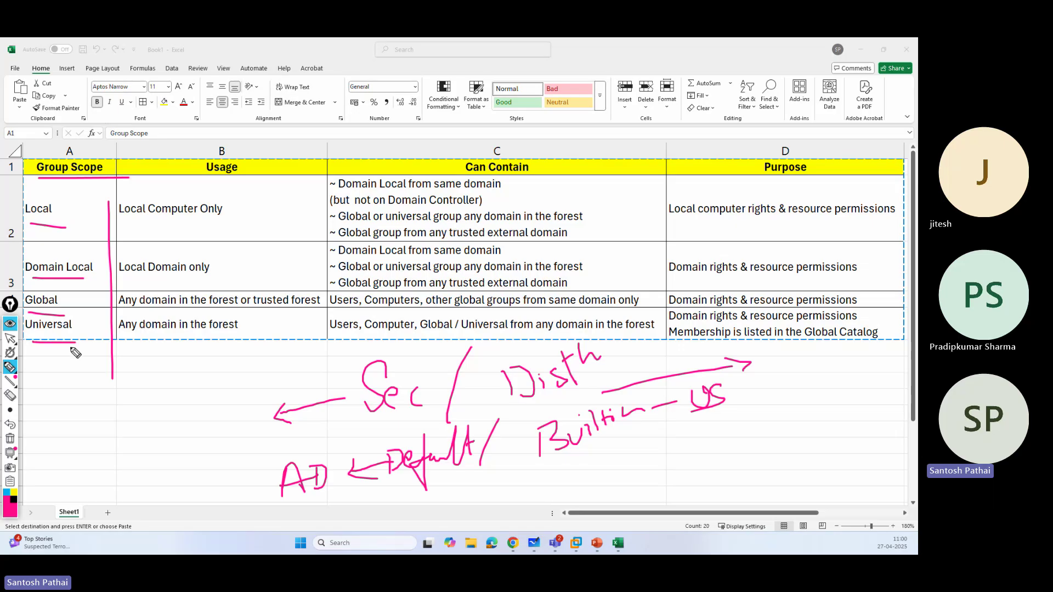
- Annotate the Local row by circling and underlining "Local Computer Only" and underlining its three permitted group types under Can Contain
mouse_move(137, 196)
mouse_down()
mouse_move(116, 204)
mouse_move(144, 222)
mouse_move(235, 218)
mouse_move(131, 199)
mouse_up()
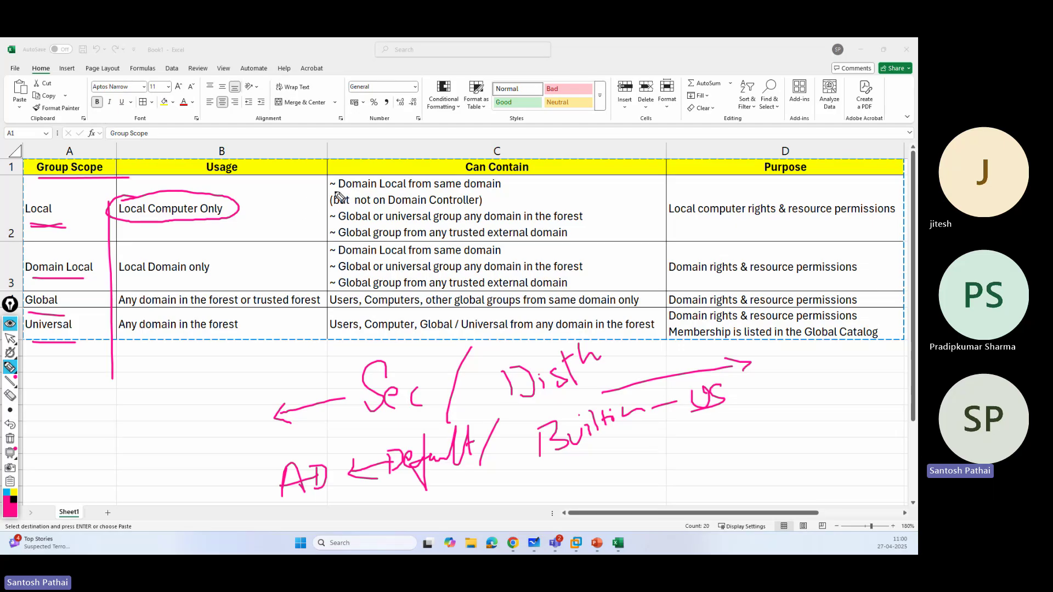
drag(334, 192, 509, 193)
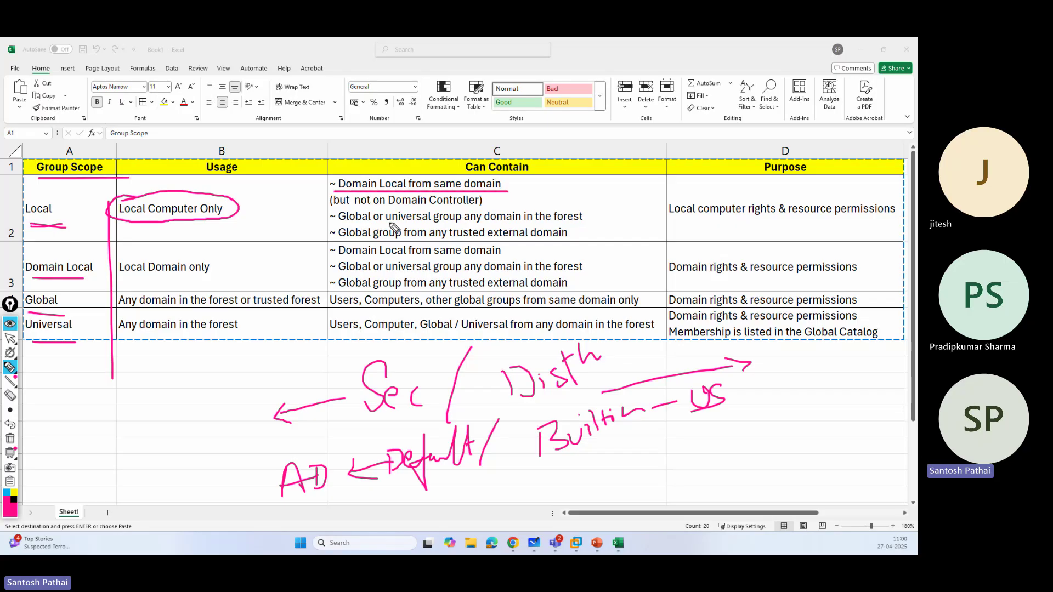
drag(338, 223, 606, 224)
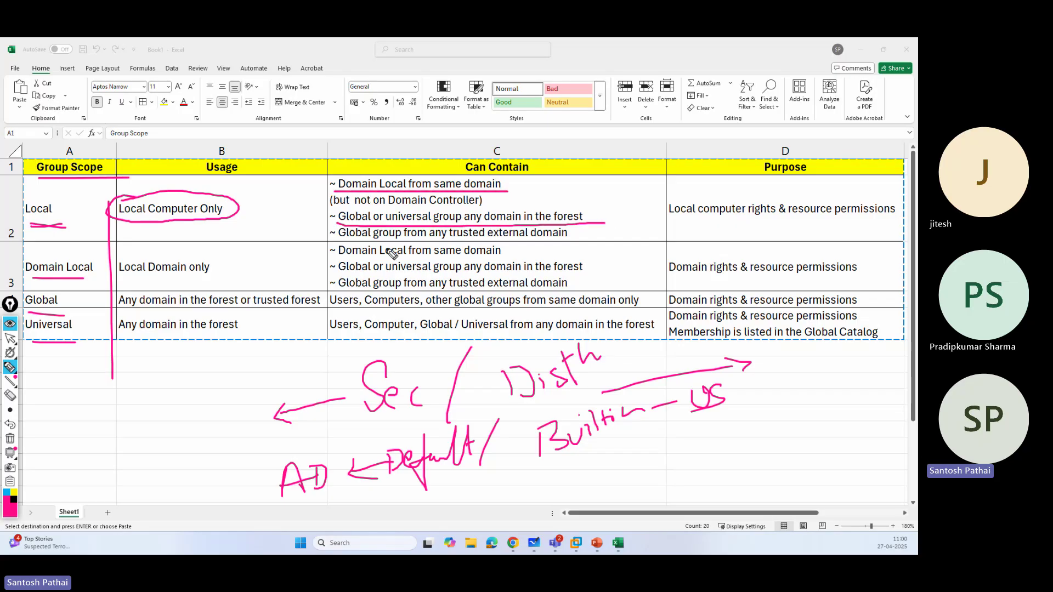
drag(338, 240, 538, 240)
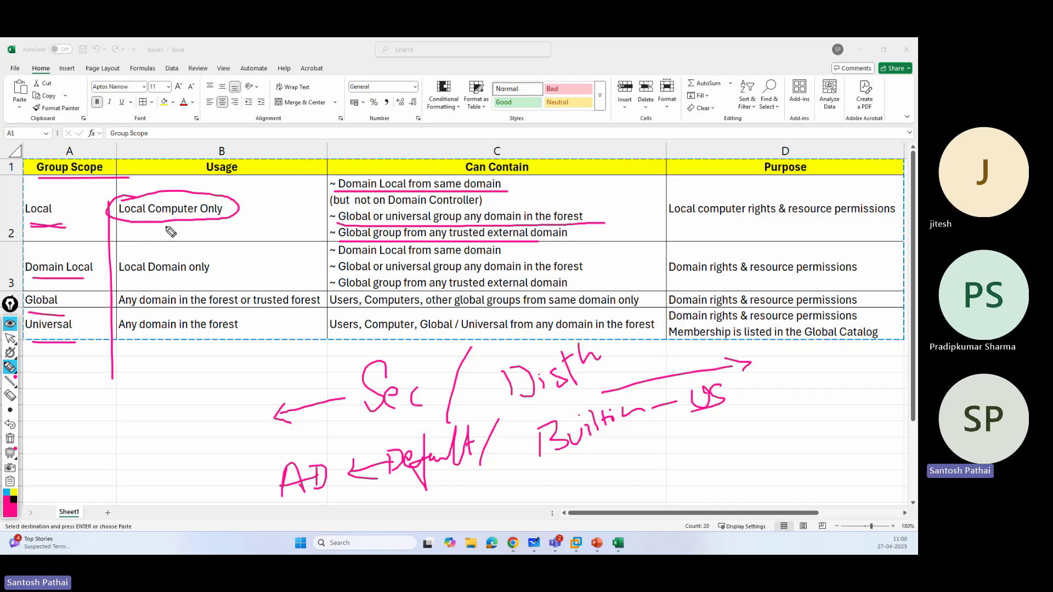
drag(121, 222, 236, 222)
- Annotate the Domain Local row by underlining its usage, bracketing and underlining its Can Contain entries, and drawing arrows to the usage cell
drag(116, 281, 211, 282)
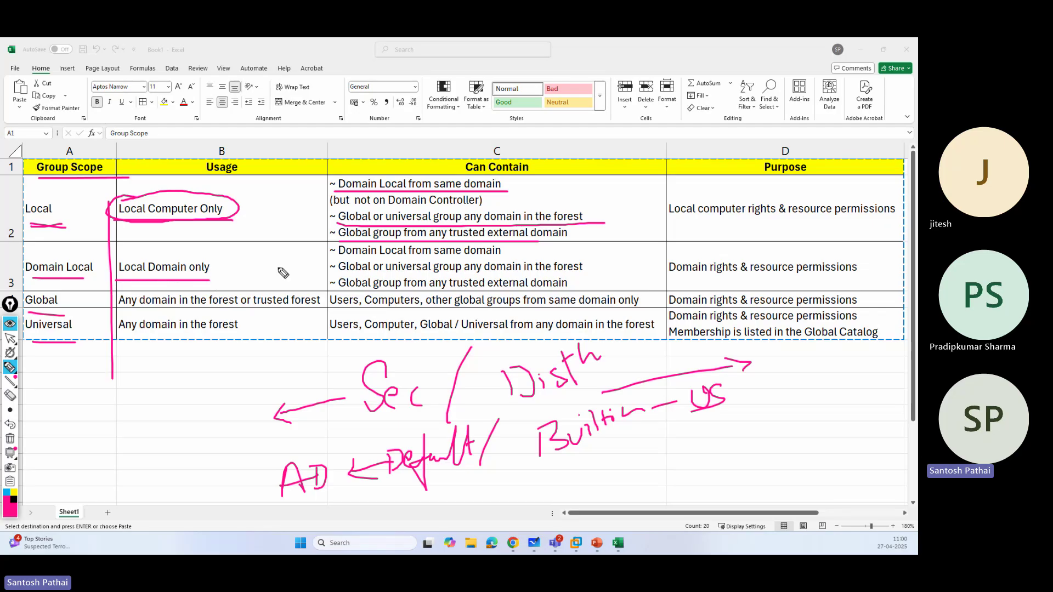
mouse_move(329, 251)
mouse_down()
mouse_move(323, 289)
mouse_move(359, 257)
mouse_move(501, 256)
mouse_up()
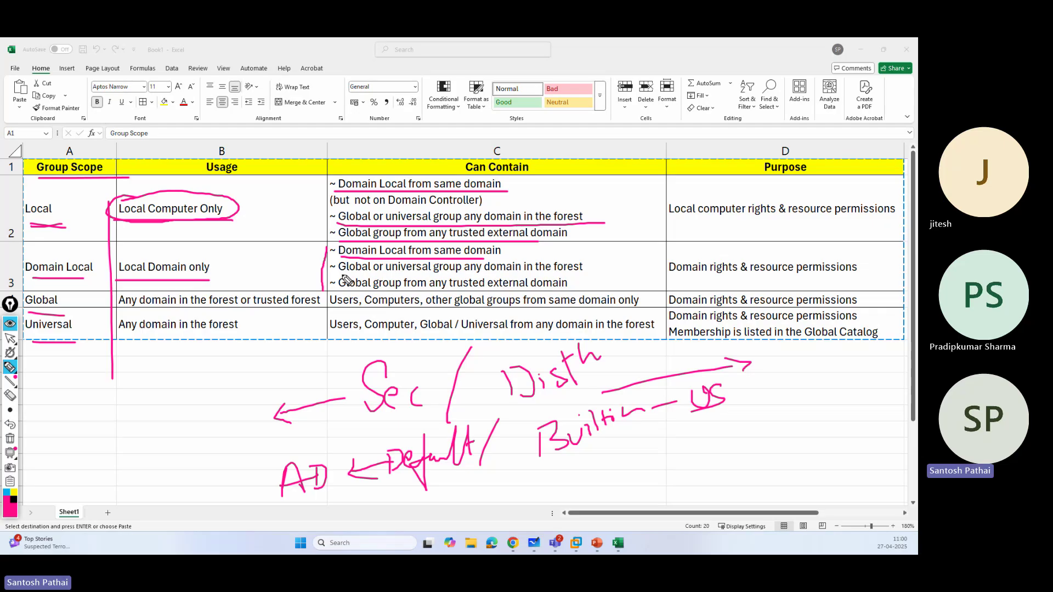
drag(341, 274, 487, 274)
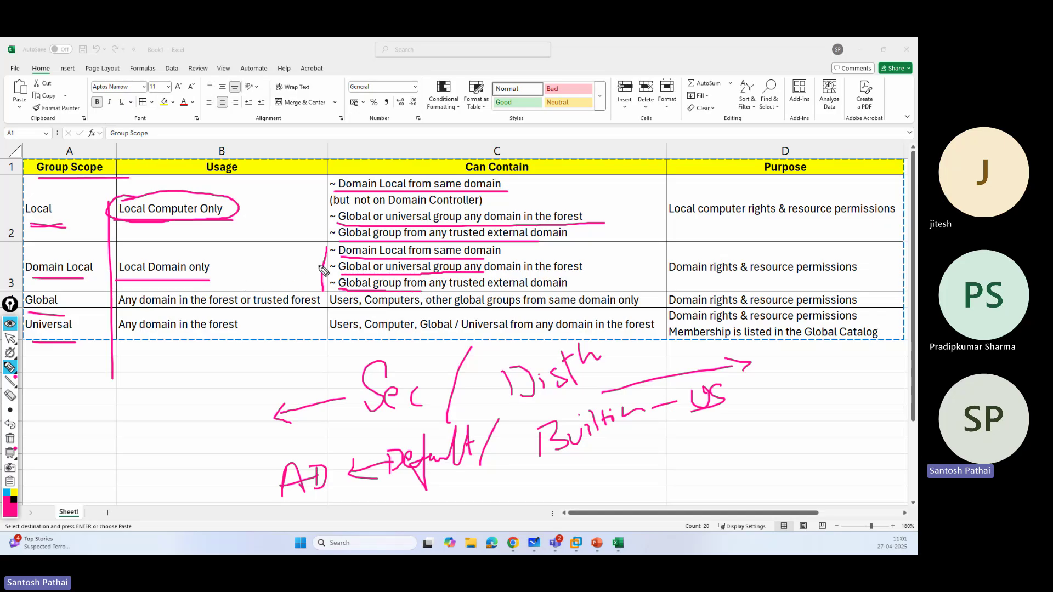
mouse_move(320, 268)
mouse_down()
mouse_move(288, 251)
mouse_move(251, 255)
mouse_up()
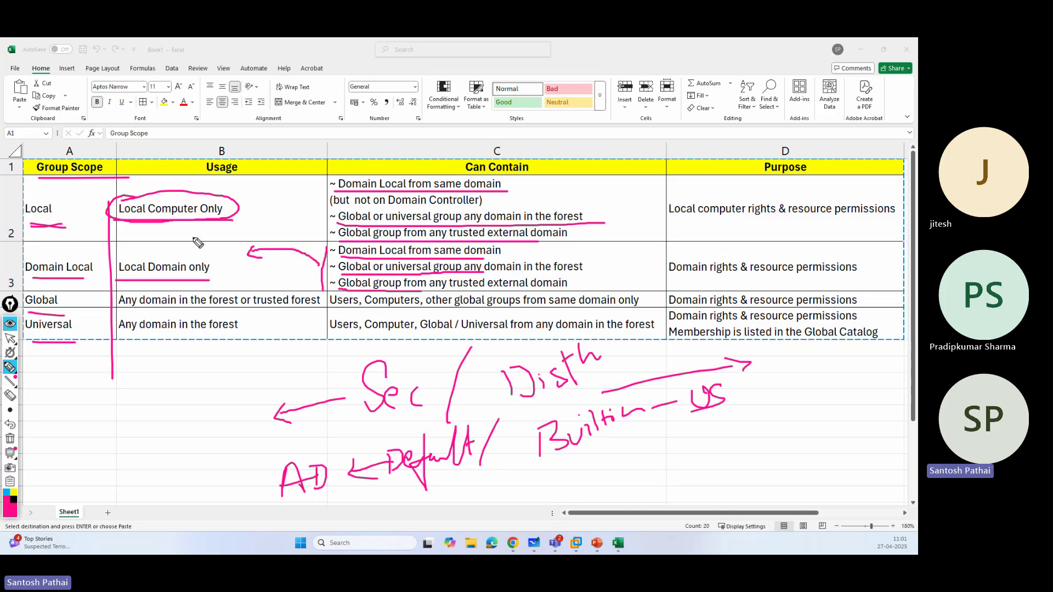
drag(192, 238, 192, 257)
drag(184, 249, 204, 248)
- Draw boxes around the Usage and Can Contain cells of the Global and Universal rows
mouse_move(115, 308)
mouse_down()
mouse_move(325, 305)
mouse_move(324, 286)
mouse_move(116, 287)
mouse_move(114, 308)
mouse_up()
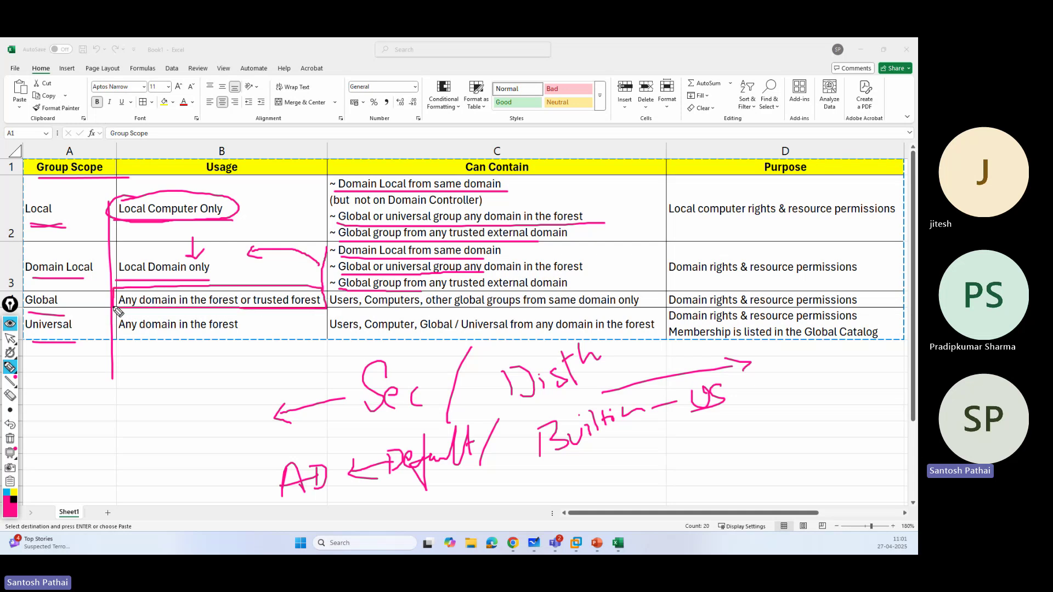
mouse_move(328, 310)
mouse_down()
mouse_move(663, 311)
mouse_move(656, 287)
mouse_move(330, 288)
mouse_up()
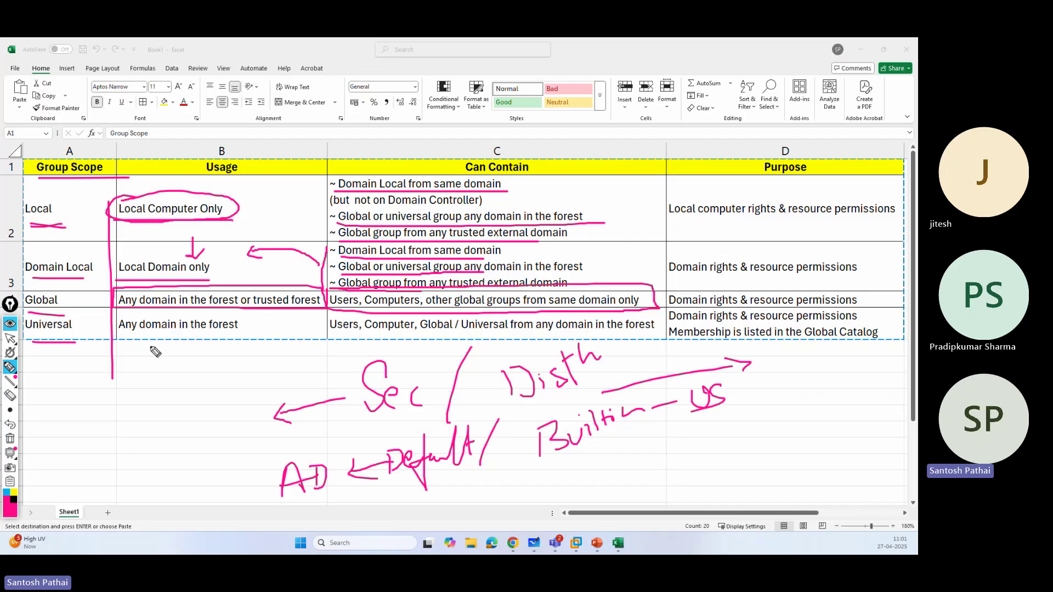
mouse_move(122, 317)
mouse_down()
mouse_move(122, 343)
mouse_move(241, 340)
mouse_move(254, 310)
mouse_move(116, 311)
mouse_up()
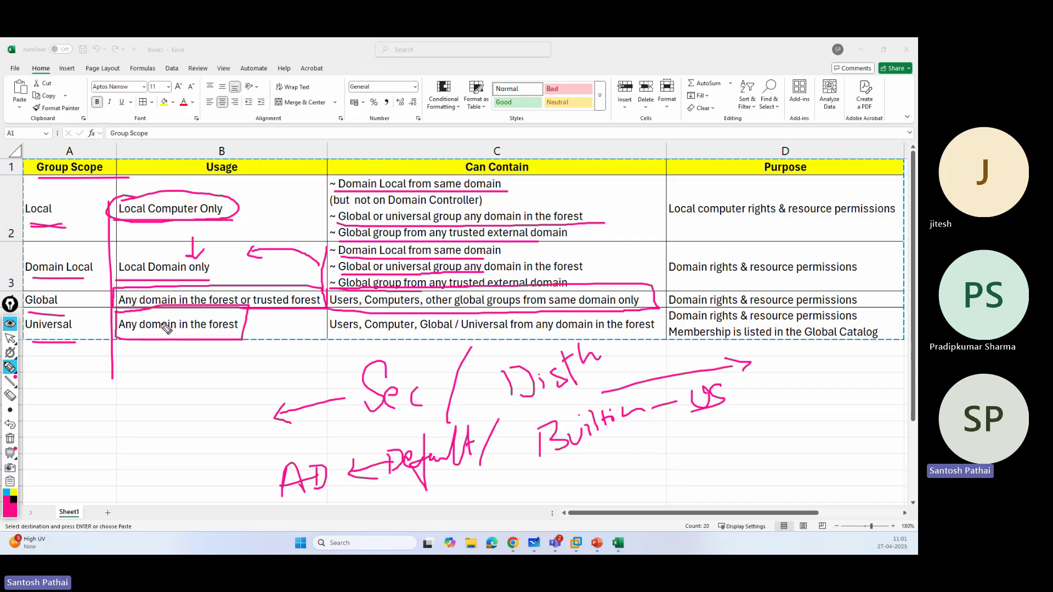
mouse_move(333, 315)
mouse_down()
mouse_move(330, 343)
mouse_move(656, 346)
mouse_move(652, 321)
mouse_move(323, 316)
mouse_up()
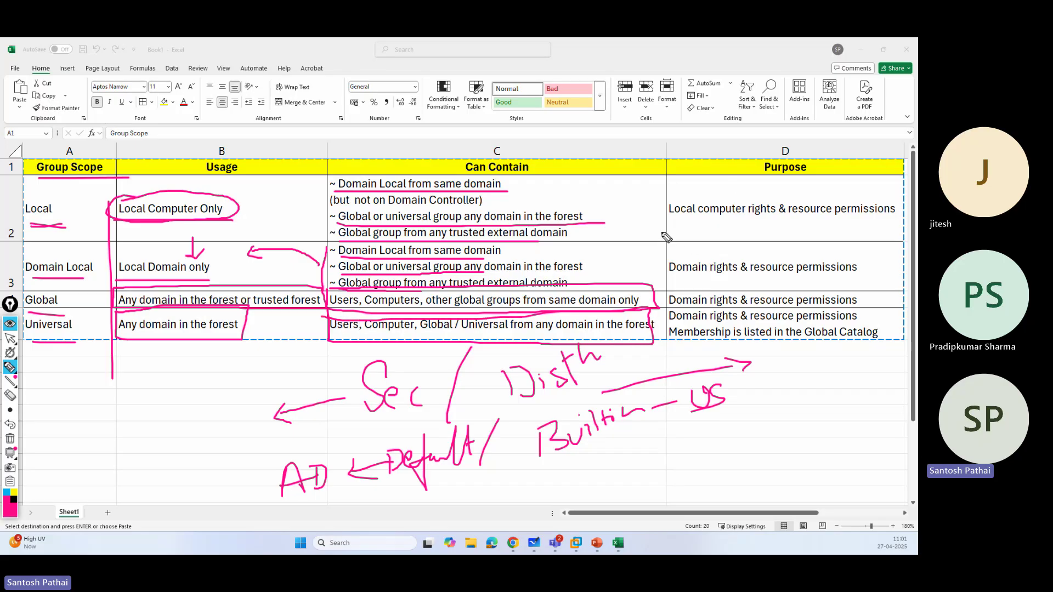
- Frame the whole Purpose column, then draw one arrow pointing up to it and one horizontal arrow beneath it
mouse_move(665, 177)
mouse_down()
mouse_move(655, 347)
mouse_move(896, 346)
mouse_move(884, 184)
mouse_move(670, 171)
mouse_up()
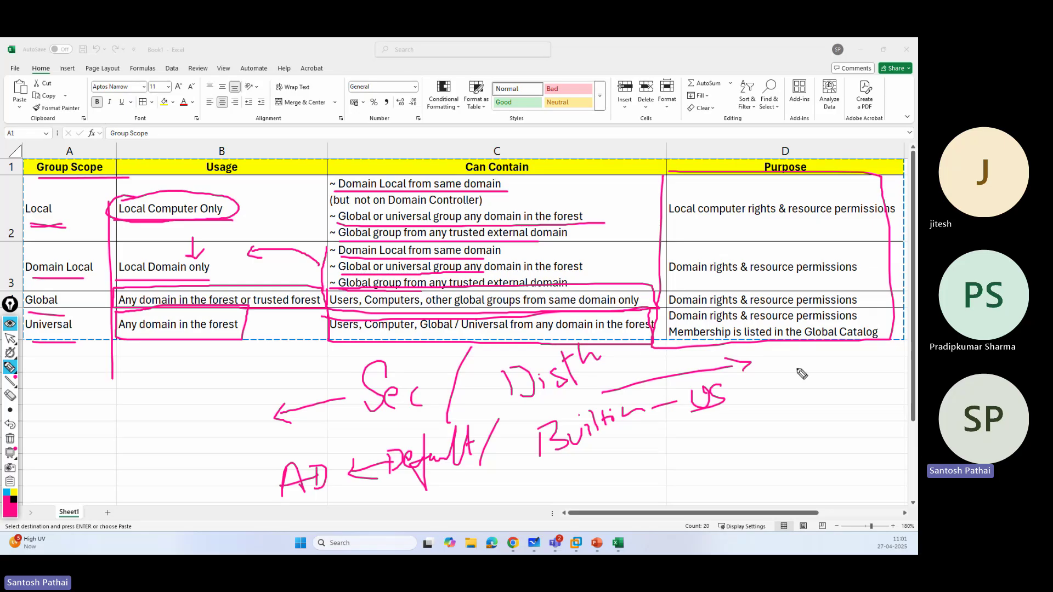
mouse_move(823, 383)
mouse_down()
mouse_move(807, 343)
mouse_move(818, 347)
mouse_up()
drag(779, 418, 866, 421)
mouse_move(849, 410)
mouse_down()
mouse_move(865, 422)
mouse_move(845, 435)
mouse_up()
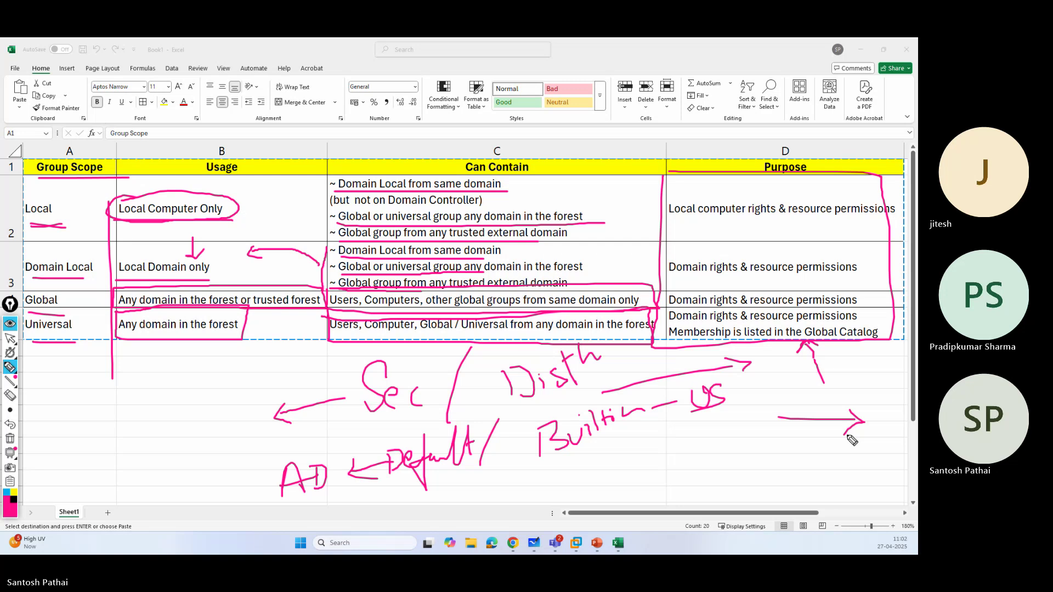
- Clear all pen annotations from the screen and cancel the pending copy of the group scope table
click(10, 440)
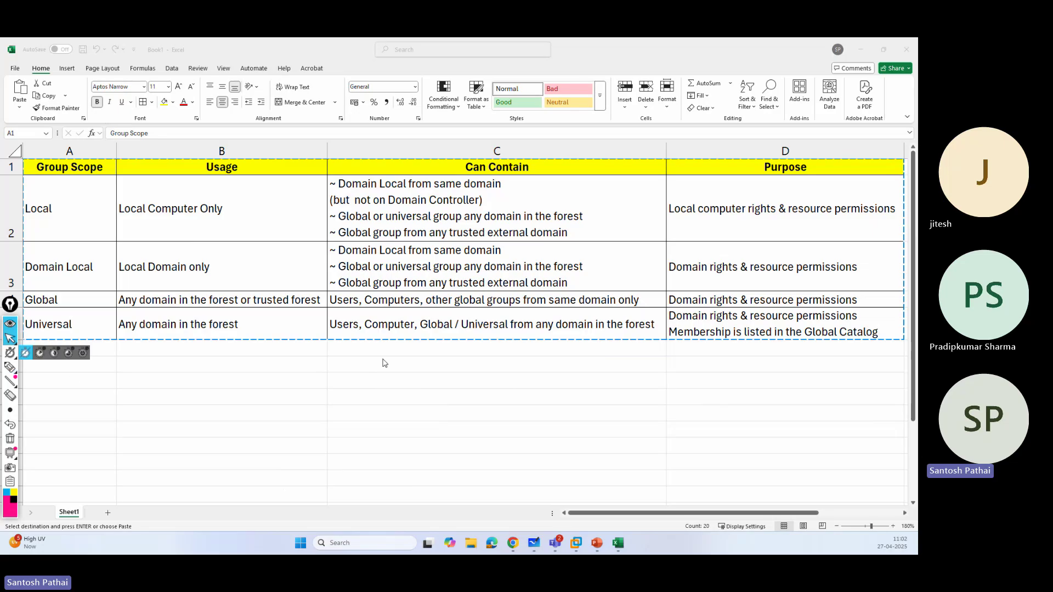
key(Escape)
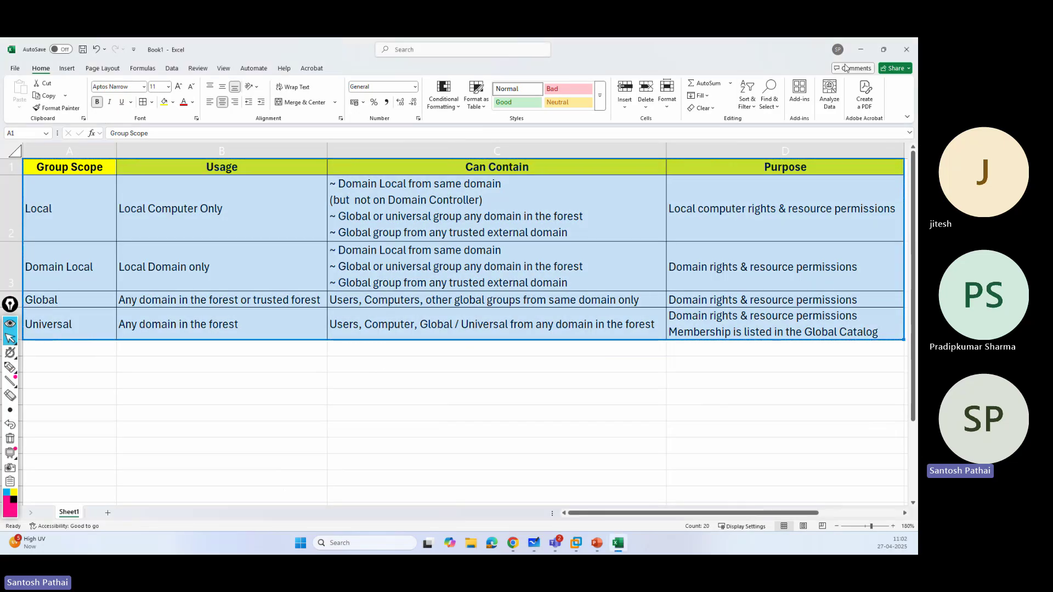
- Switch to the LondonDC virtual machine in VMware Workstation and unlock the Administrator session with the account password
key(alt+Tab)
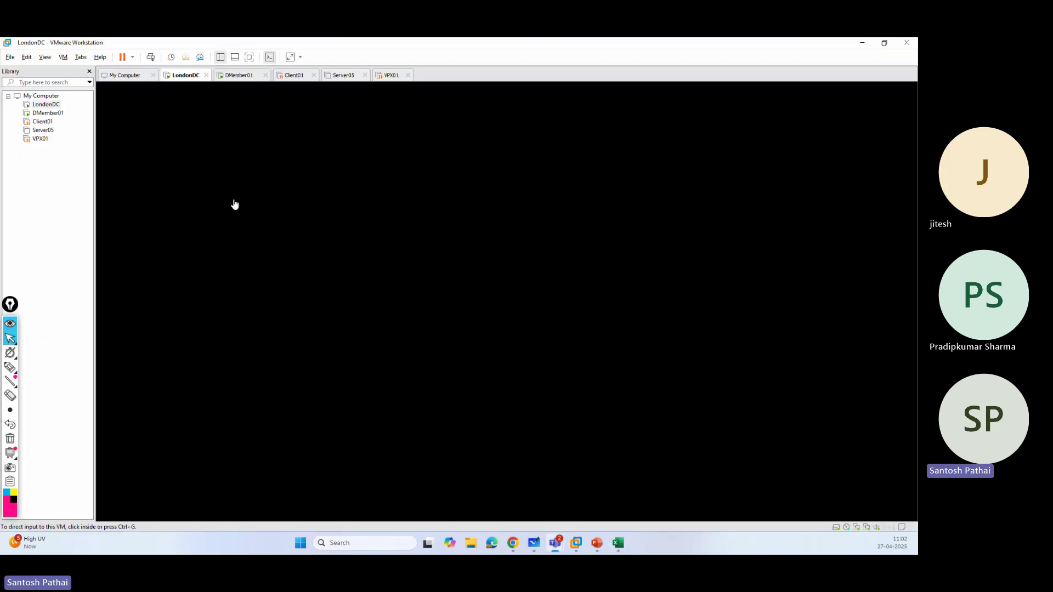
click(234, 204)
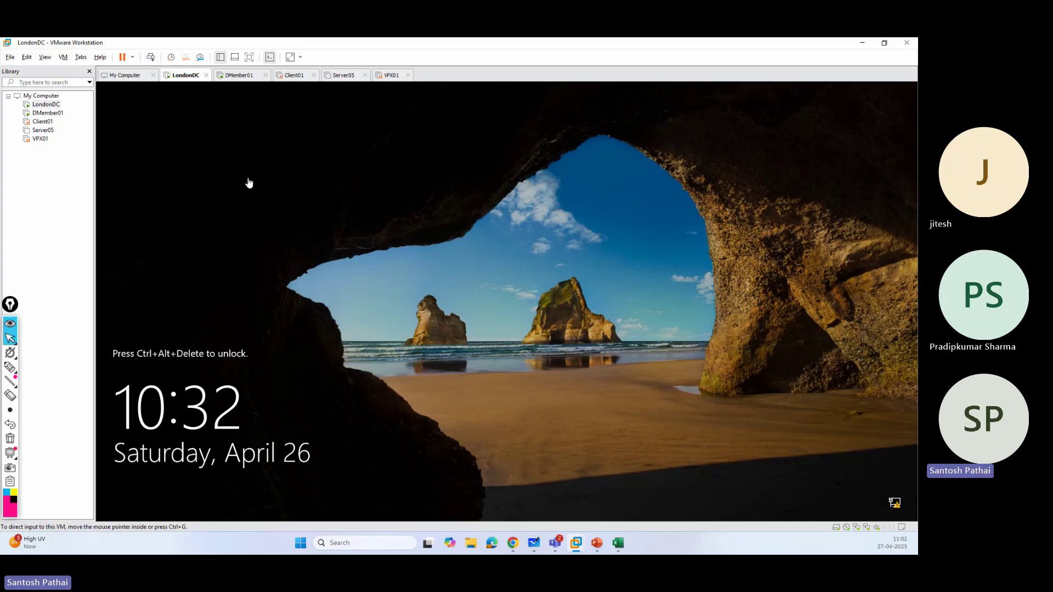
key(ctrl+alt+Insert)
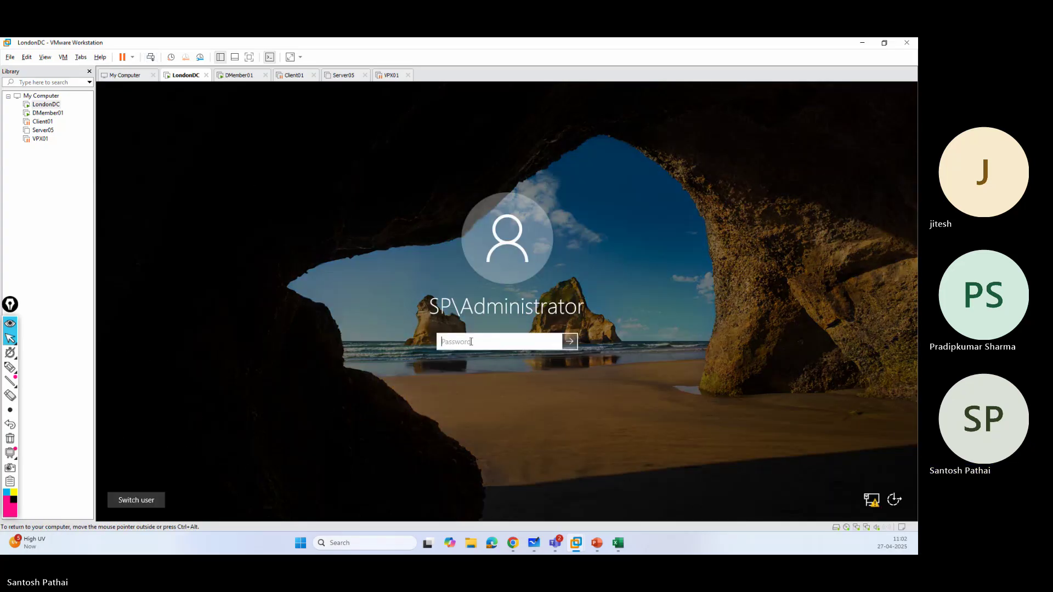
text(*****)
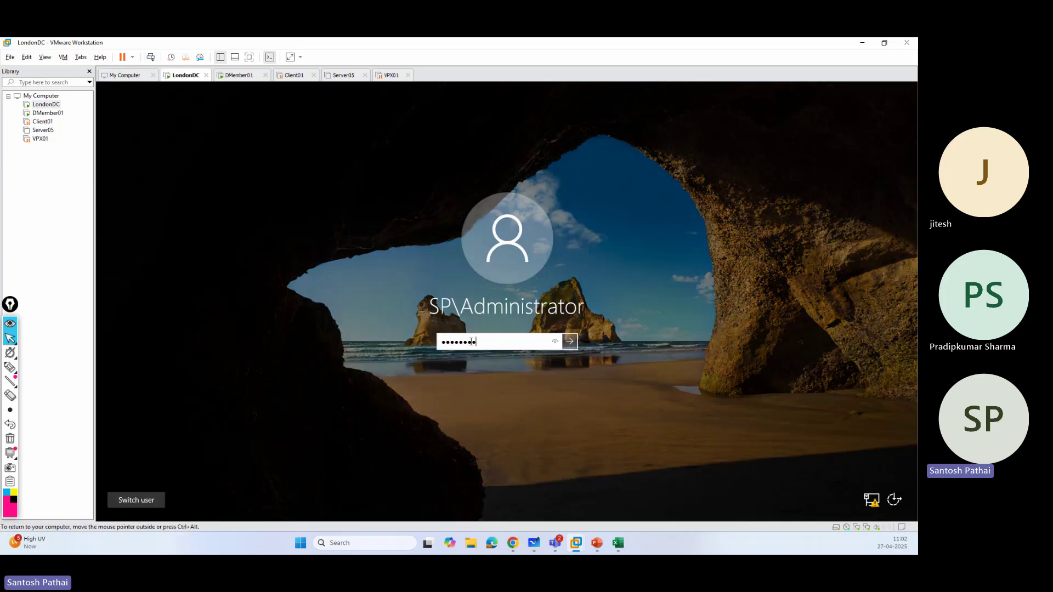
key(Return)
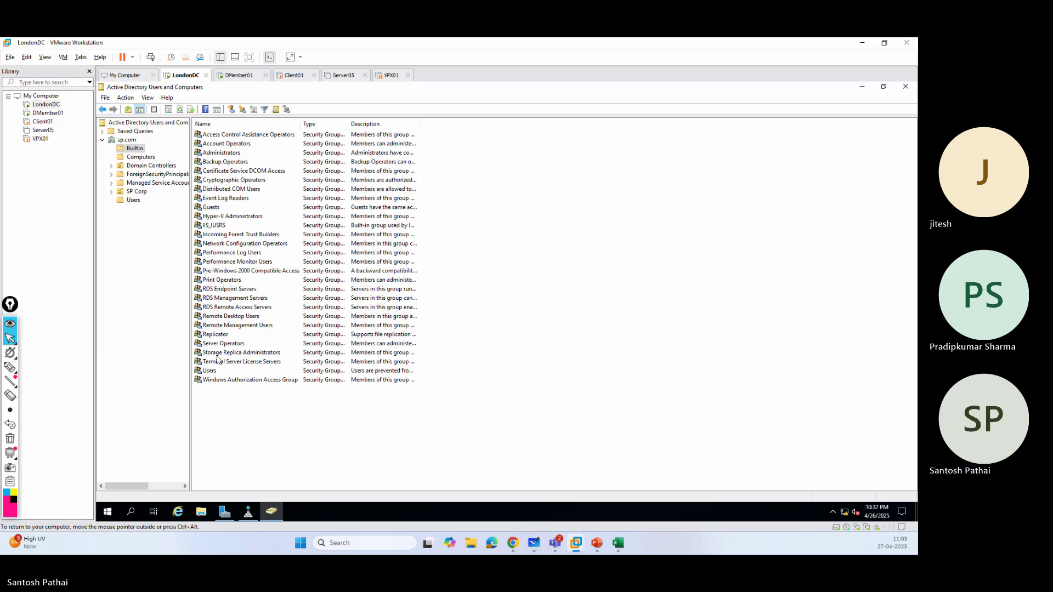
- Widen the Active Directory tree, expand SP Corp and Bengaluru, and open the BGLR Groups unit
drag(192, 406, 236, 384)
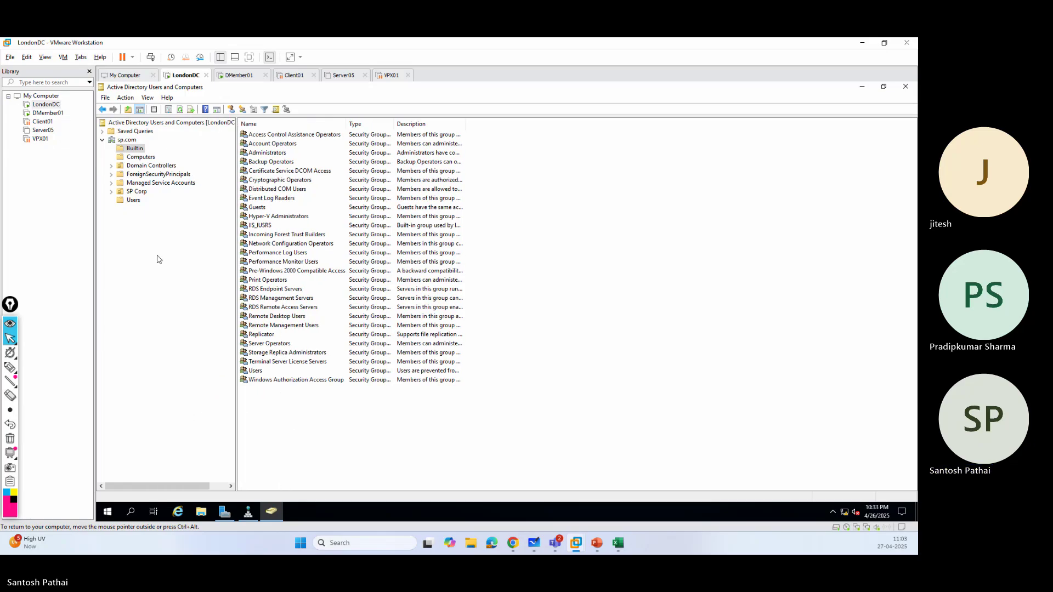
click(111, 191)
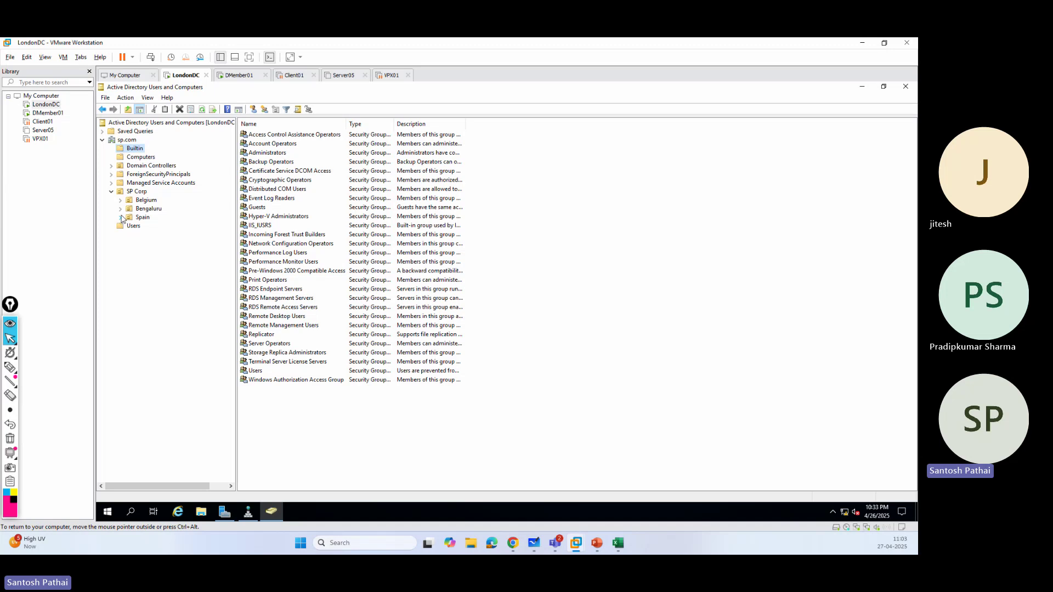
click(121, 210)
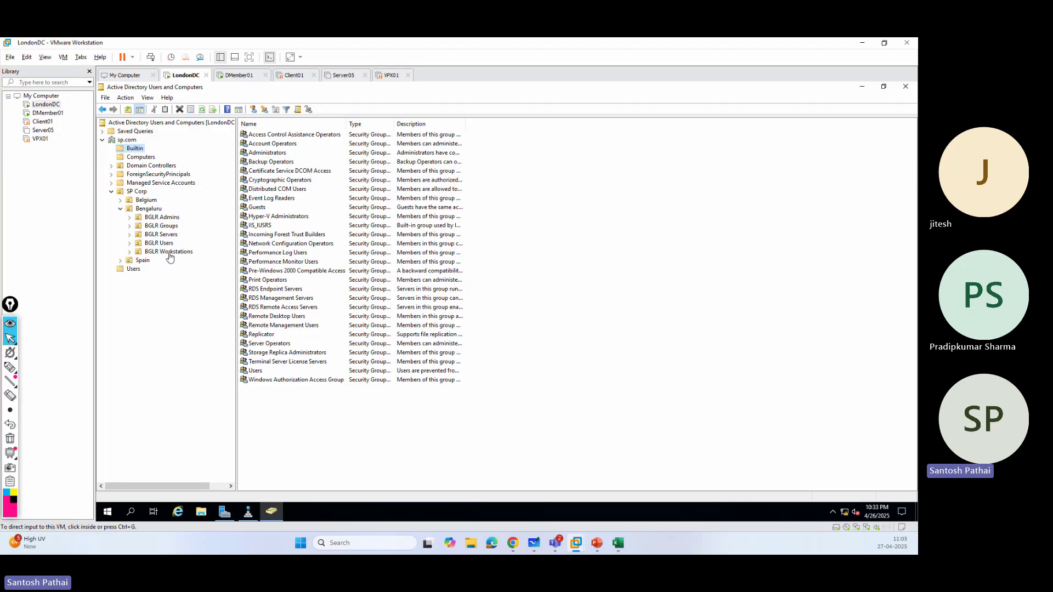
click(167, 227)
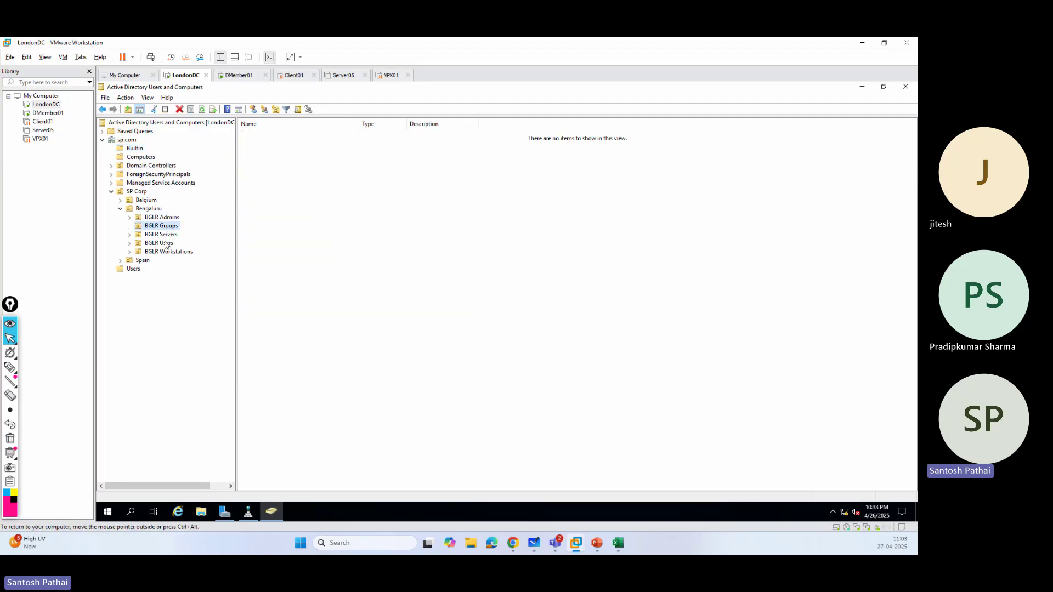
- Review the BGLR Users unit and the user accounts in its HR and Sales sub-units
click(166, 245)
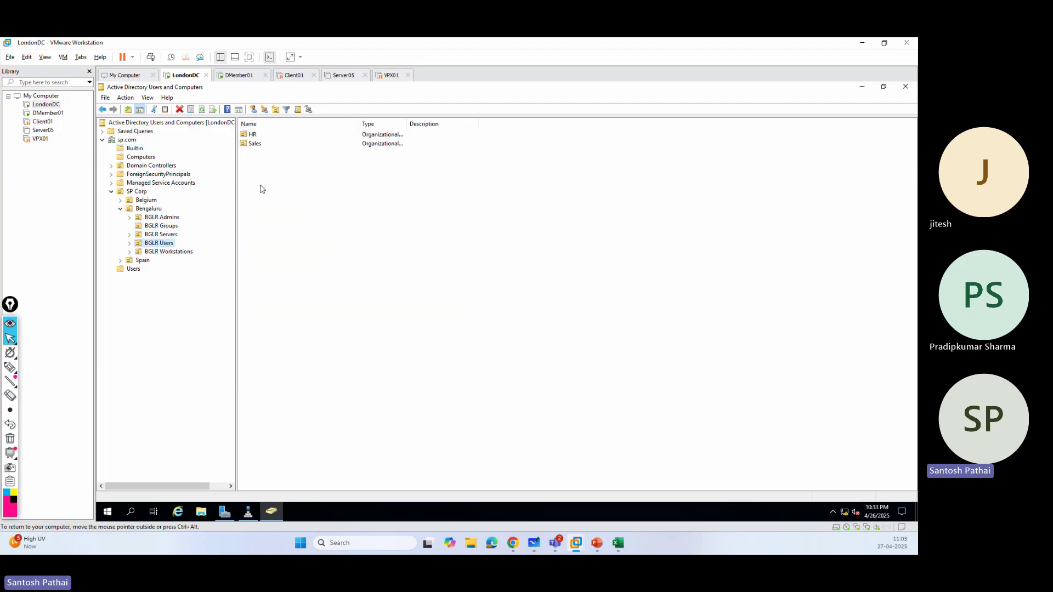
click(130, 243)
click(159, 252)
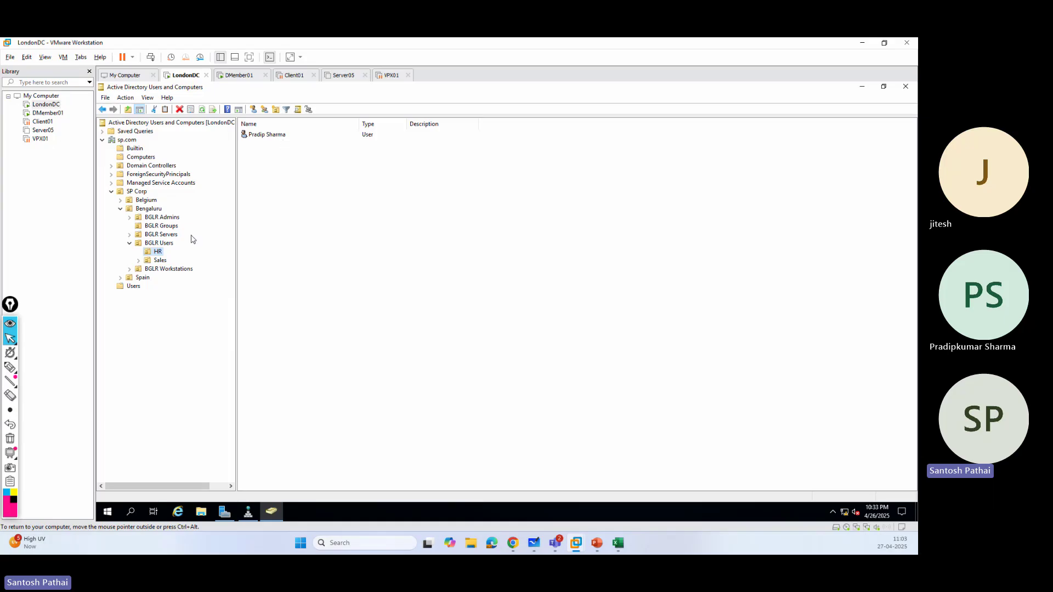
click(160, 261)
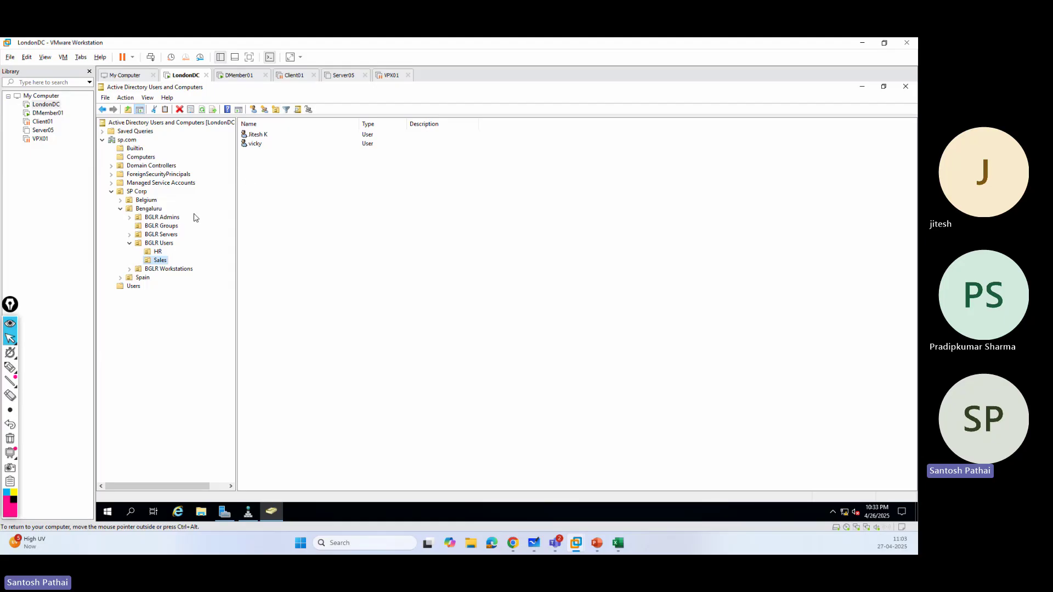
- Start a new user in the BGLR Admins unit and enter the first administrator's first name and logon name
click(167, 219)
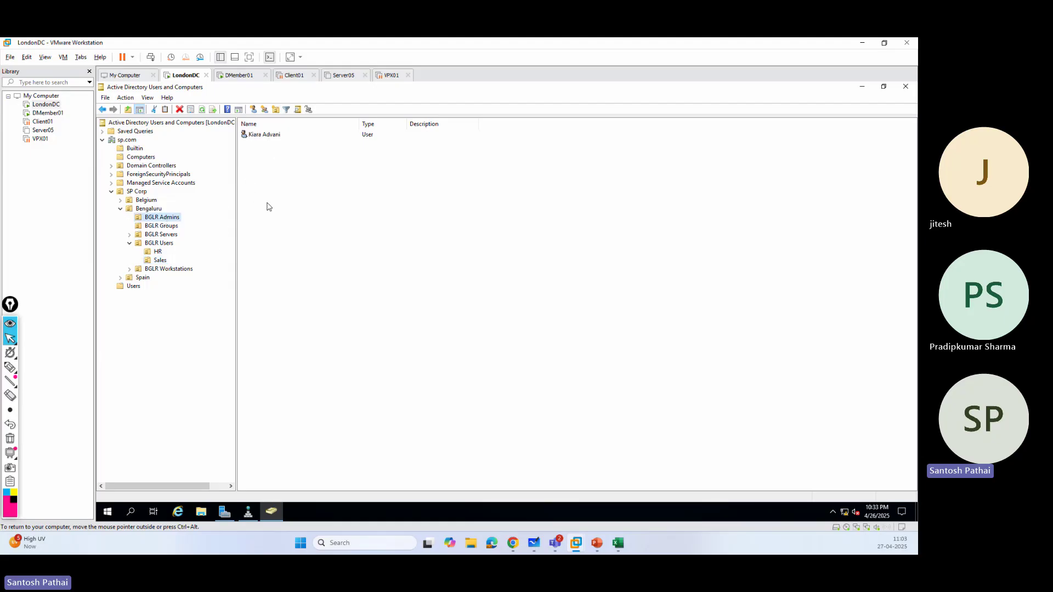
right_click(265, 187)
mouse_move(307, 228)
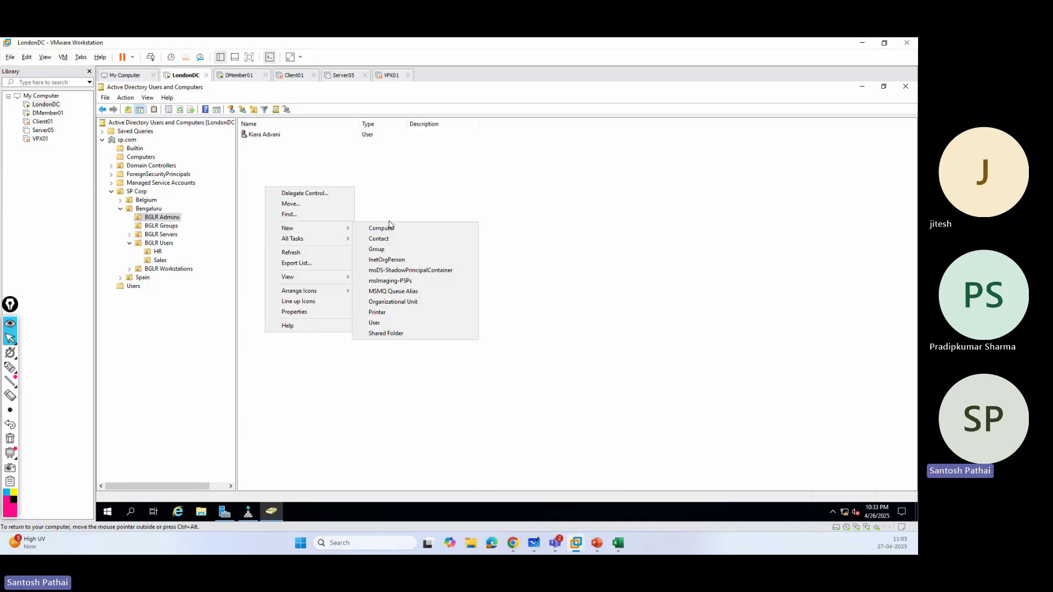
click(390, 323)
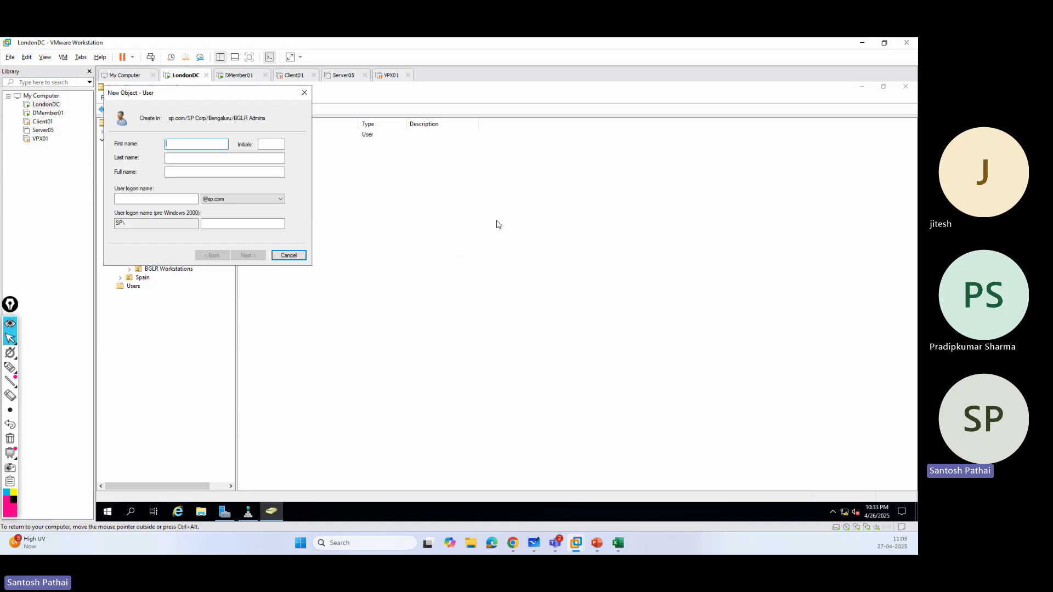
key(ctrl+alt)
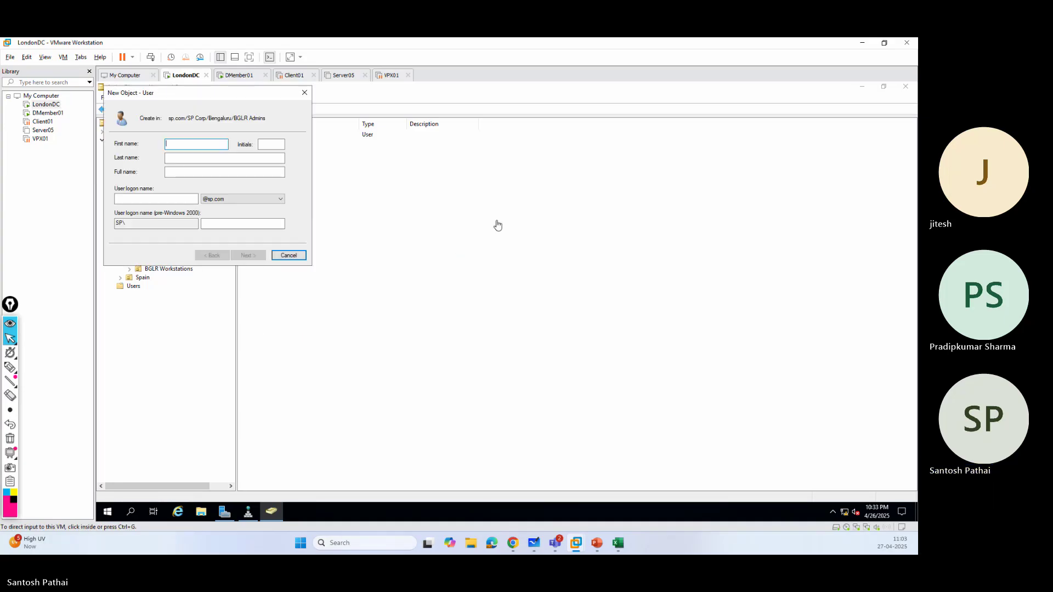
click(215, 144)
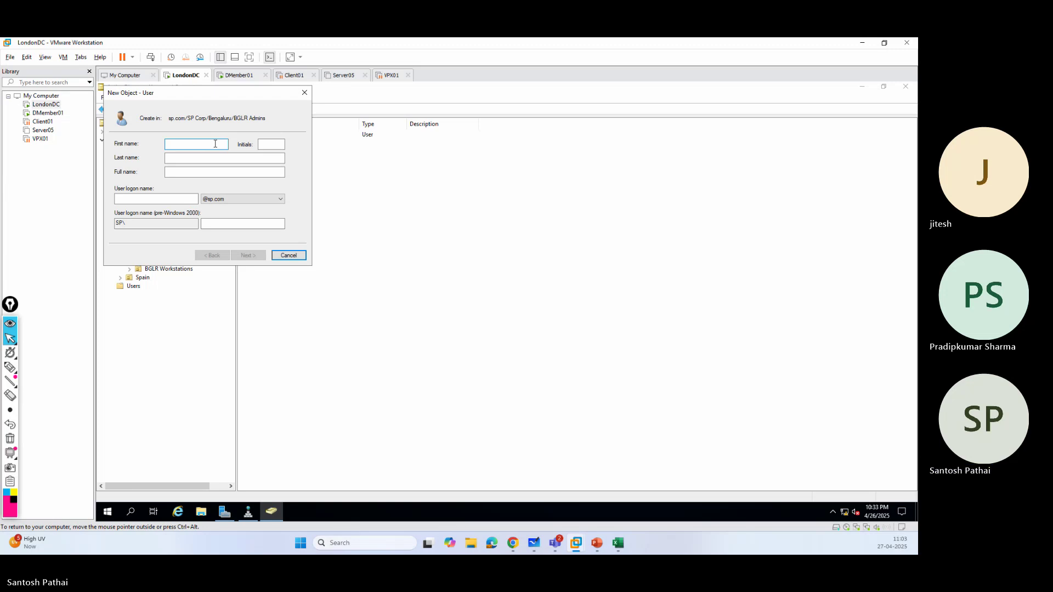
text(Tina)
key(Tab)
key(Tab)
key(Tab)
key(Tab)
text(tina)
key(Return)
- Enter and confirm the account password, disable the change at next logon, forbid password changes and expiry, and finish creating the user
text(•••)
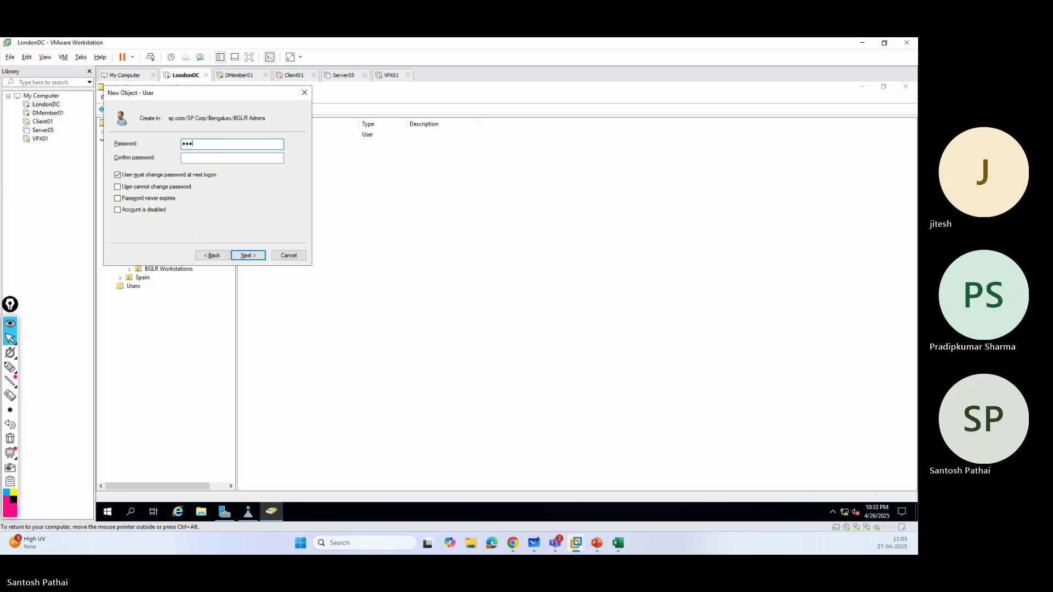
text(••••••)
key(Tab)
text(••••)
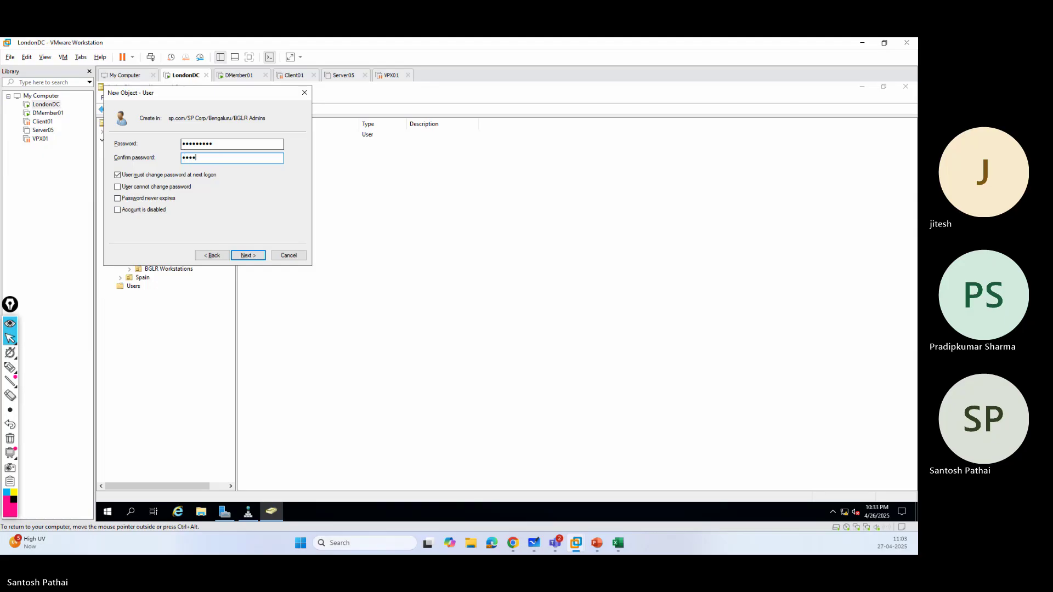
text(•••••)
key(Tab)
key(space)
key(Tab)
key(space)
key(Tab)
key(space)
key(Return)
key(Return)
- Start another new user in BGLR Admins and enter the second administrator's first name and logon name
right_click(319, 198)
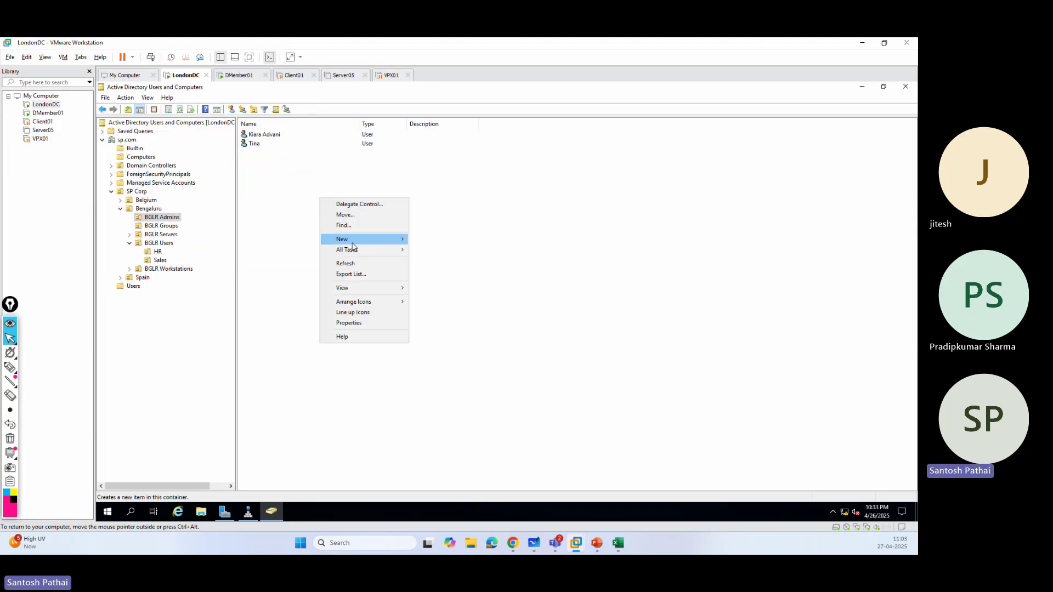
mouse_move(353, 246)
click(441, 334)
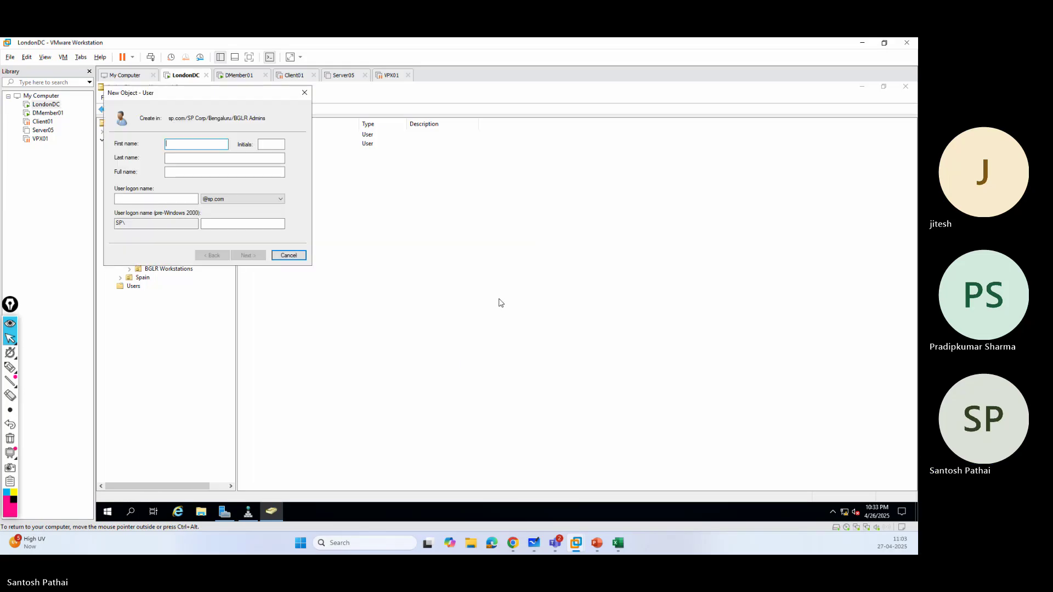
text(Tanya)
key(Tab)
key(Tab)
key(Tab)
key(Tab)
text(tan)
key(Return)
- Enter the second administrator's password, re-entering its confirmation, set it as non-changeable and never expiring without a next-logon change, and create the account
text(******)
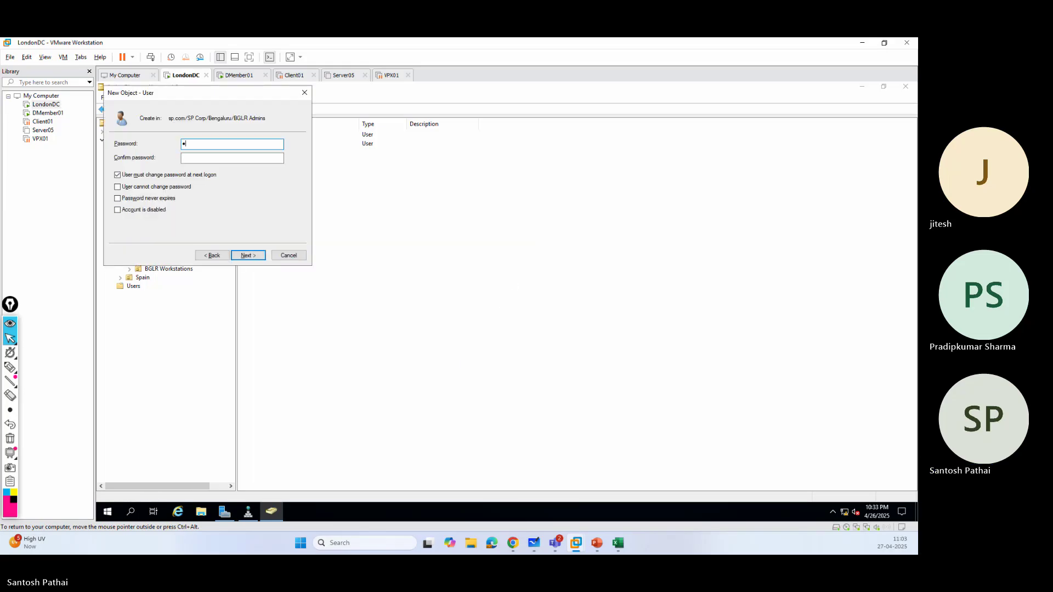
text(***)
key(Tab)
text(*******)
double_click(218, 158)
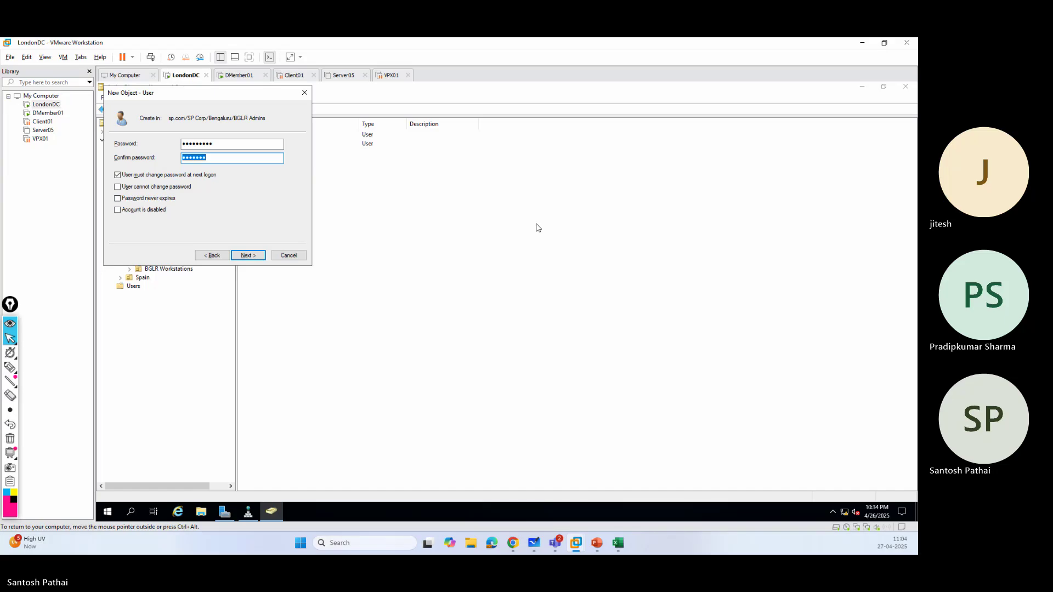
text(*********)
key(Tab)
key(space)
key(Tab)
key(space)
key(Tab)
key(space)
key(Return)
key(Return)
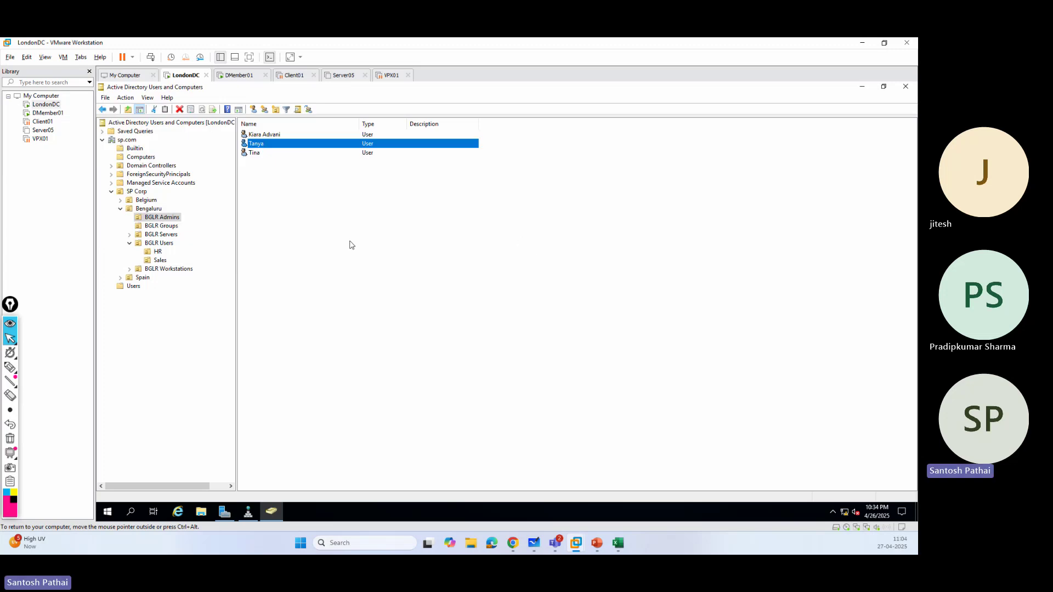
- Create an organizational unit named Production inside BGLR Users, keeping protection from accidental deletion
right_click(157, 245)
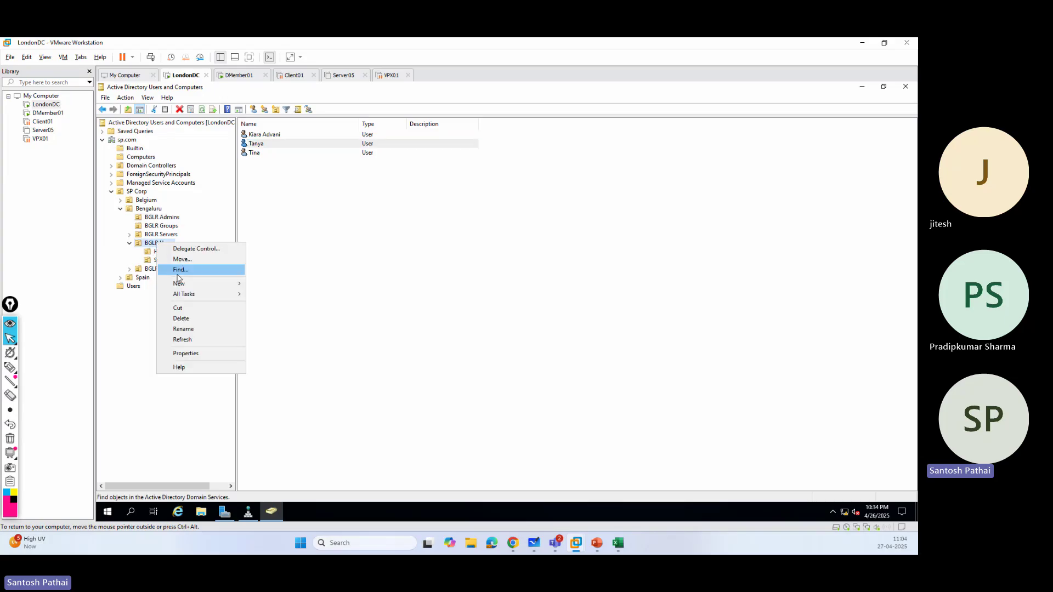
mouse_move(177, 284)
click(285, 358)
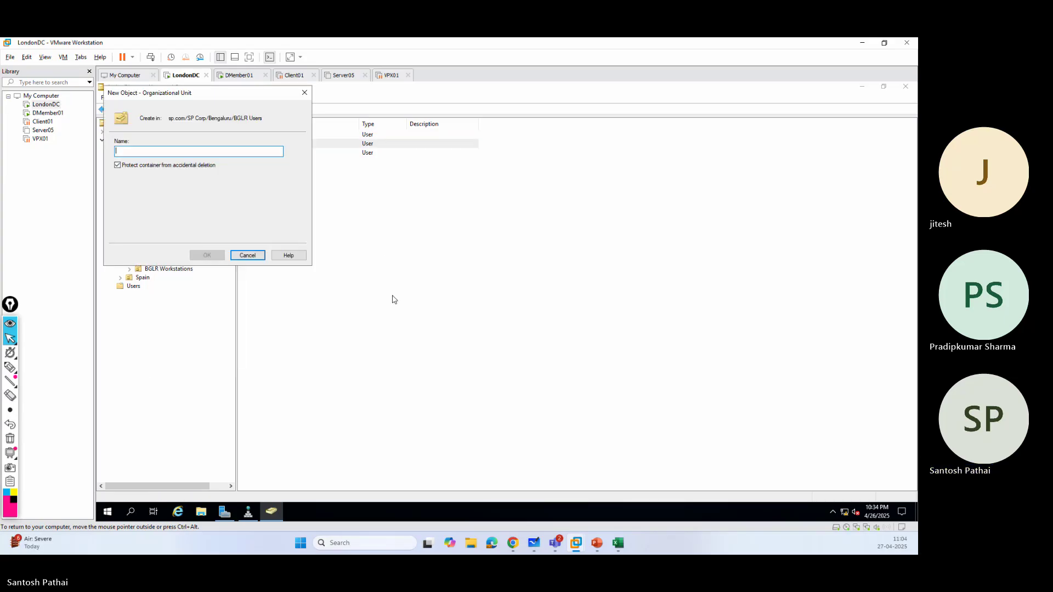
drag(174, 98, 454, 177)
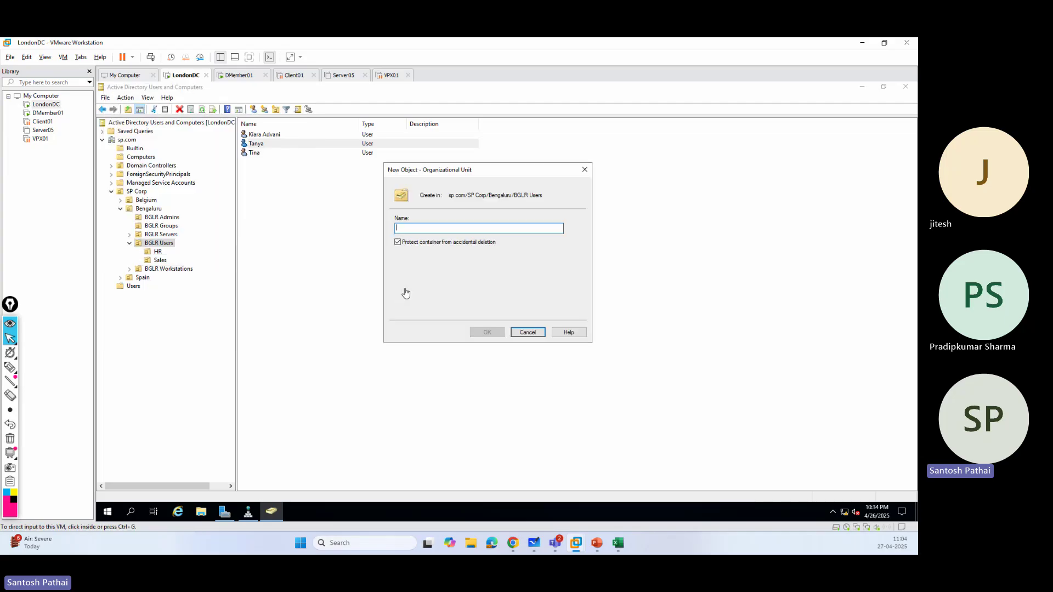
click(483, 228)
text(Production)
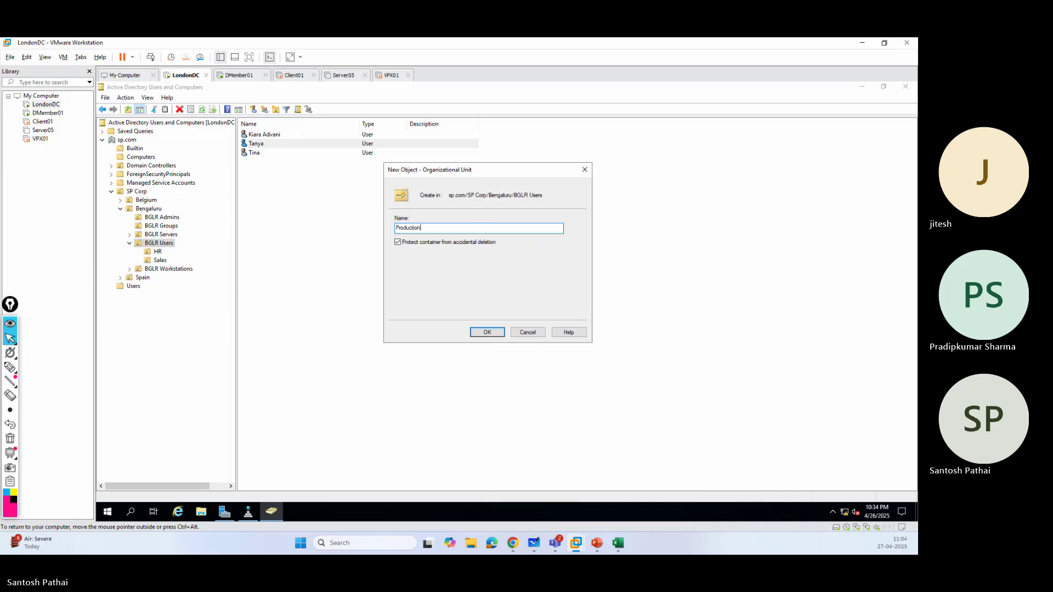
key(Return)
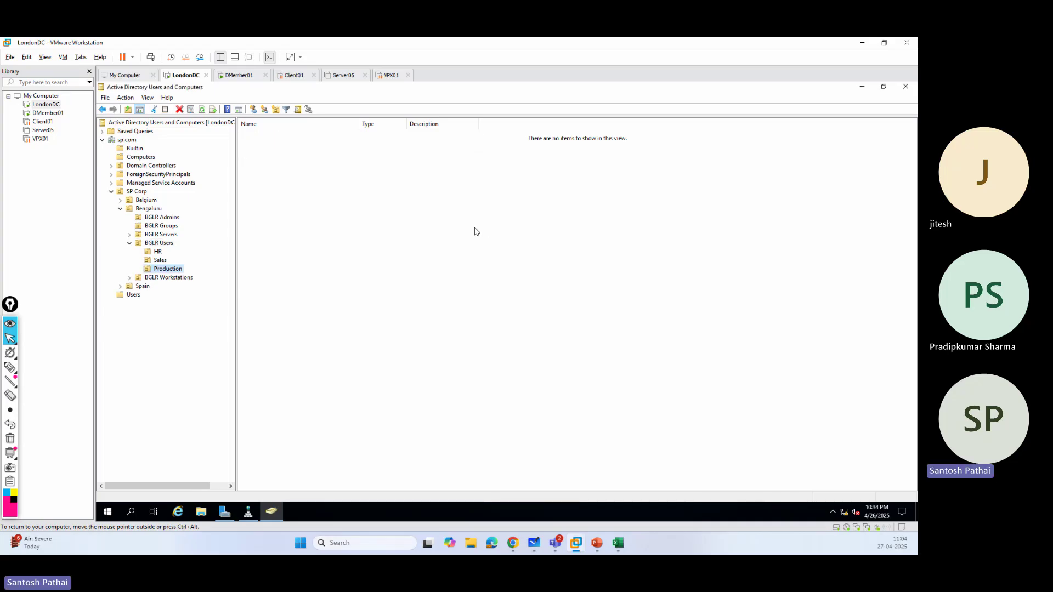
- Start a new user in the Production unit and enter the employee's first name and logon name
right_click(319, 233)
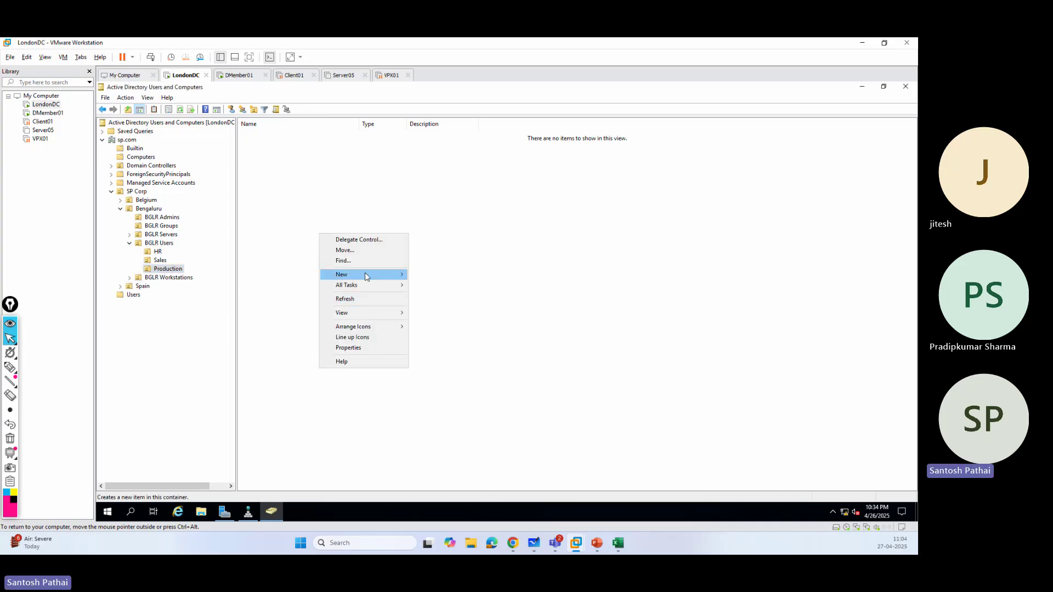
mouse_move(365, 274)
click(460, 361)
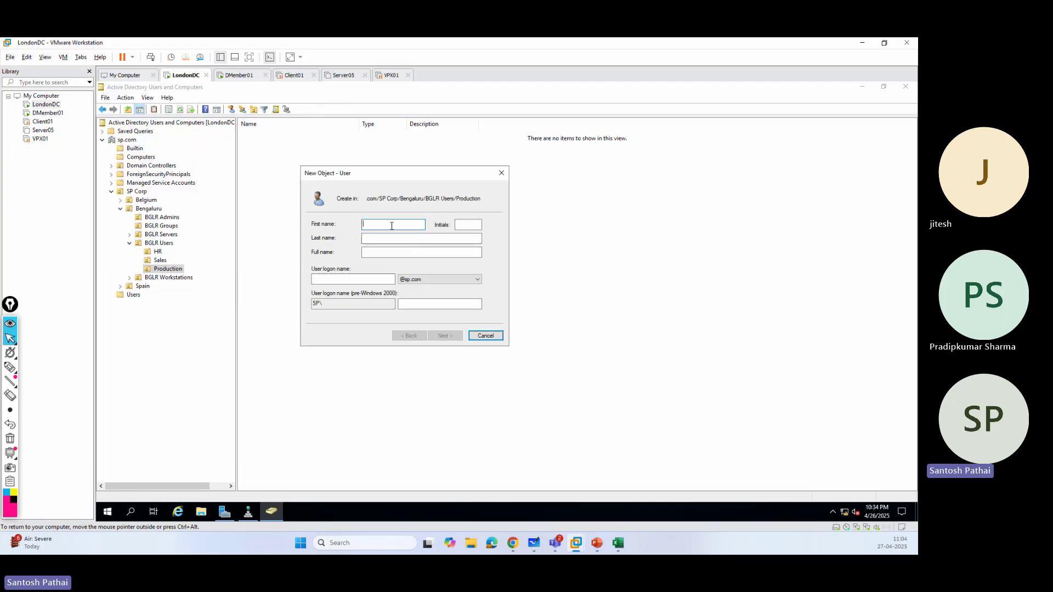
text(Panka)
key(Tab)
key(Tab)
key(Tab)
key(Tab)
key(Tab)
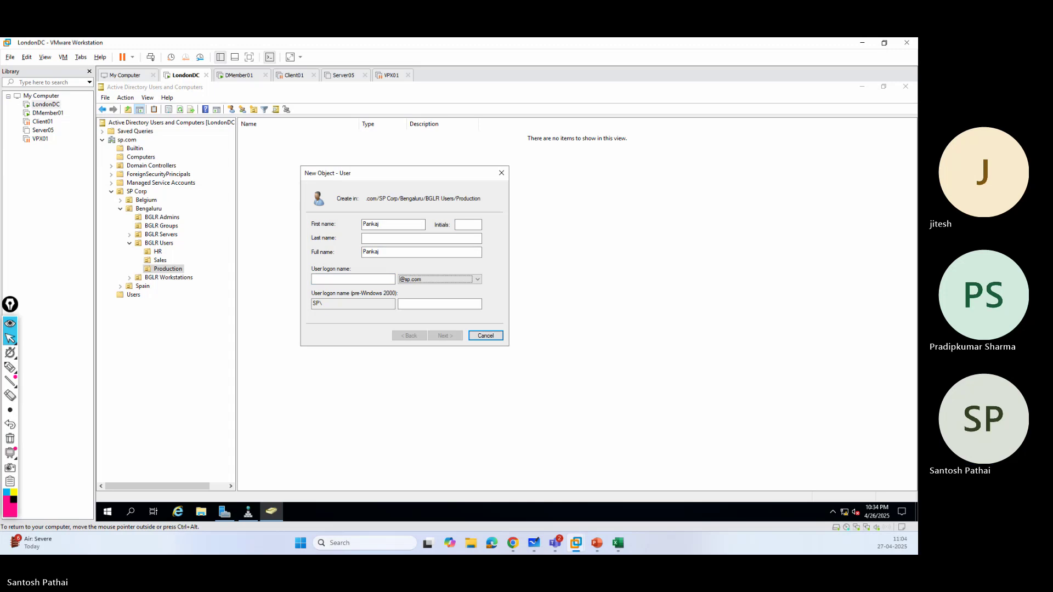
key(shift+Tab)
text(pankaj)
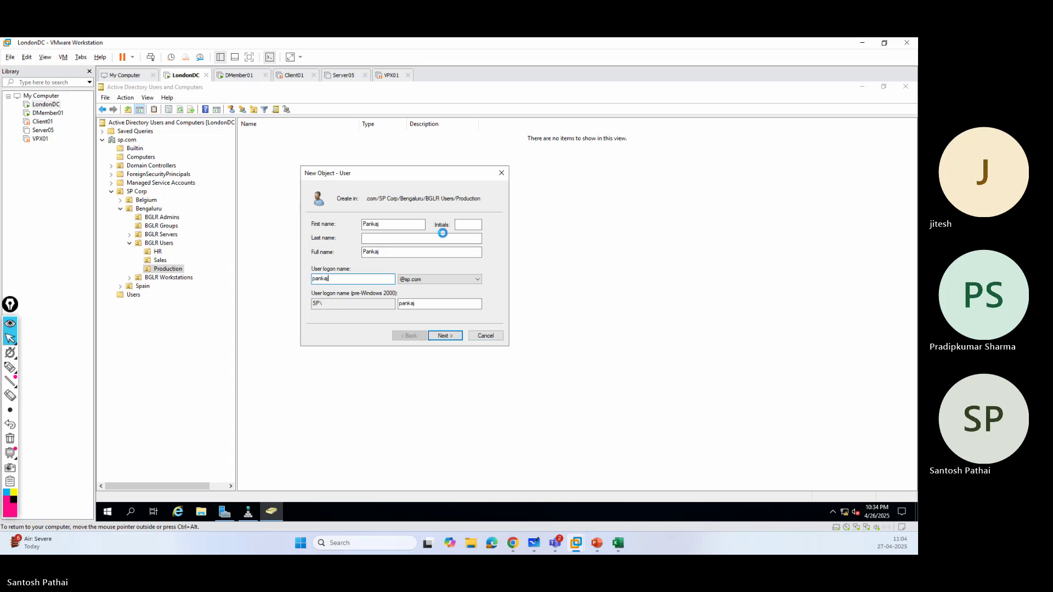
key(Return)
- Enter and confirm the Production user's password, replace the next-logon change with non-changeable and never-expiring options, and create the account
text(••••••••)
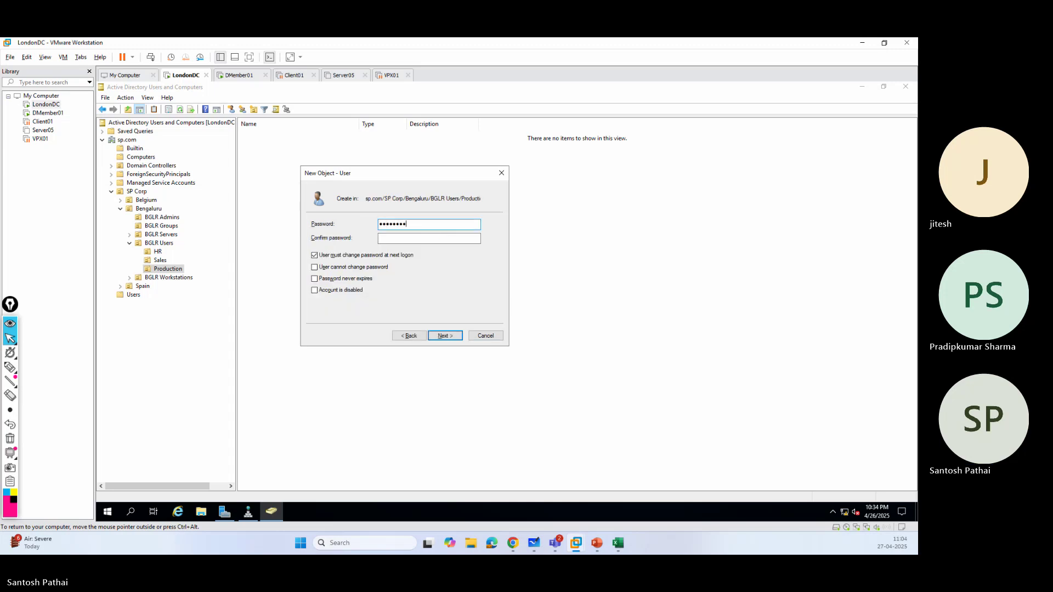
text(•)
key(Tab)
text(•••••••••)
key(Tab)
key(space)
key(Tab)
key(space)
key(Tab)
key(space)
key(Return)
key(Return)
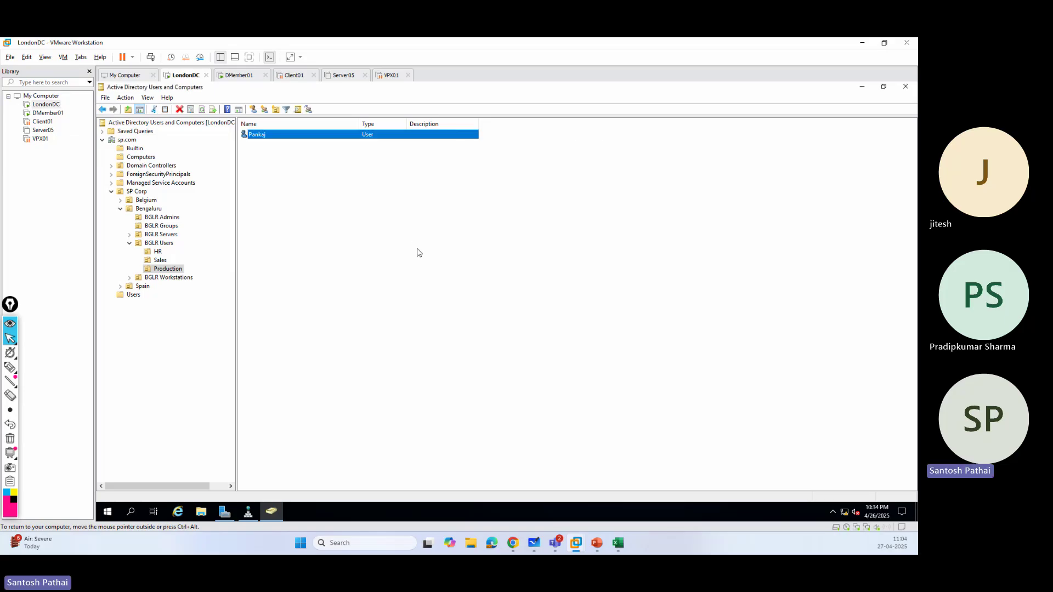
- Start a second new user in the Production unit and enter that employee's first name and logon name
right_click(418, 250)
mouse_move(446, 291)
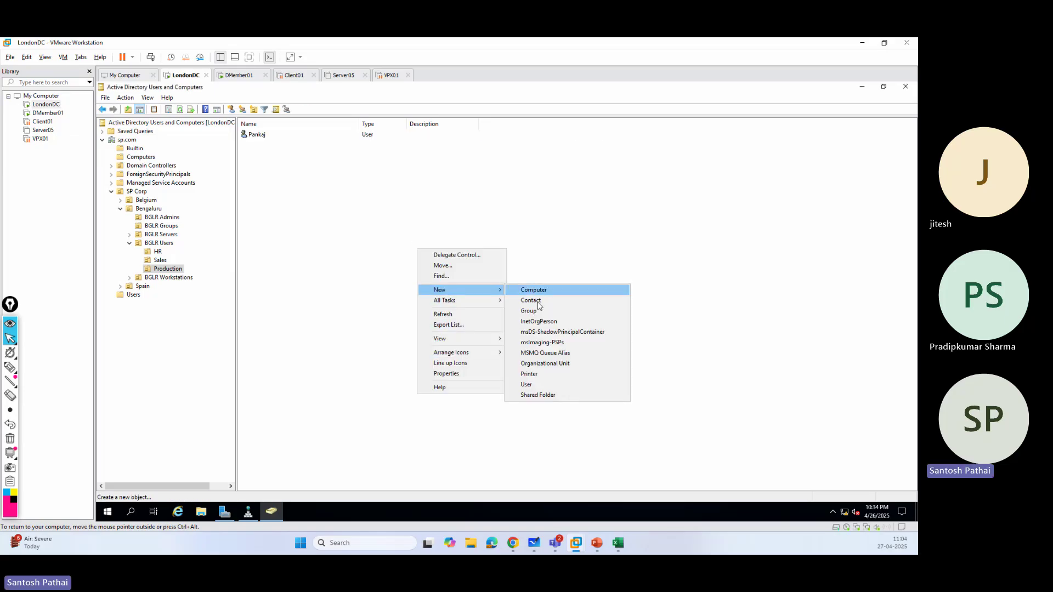
click(540, 384)
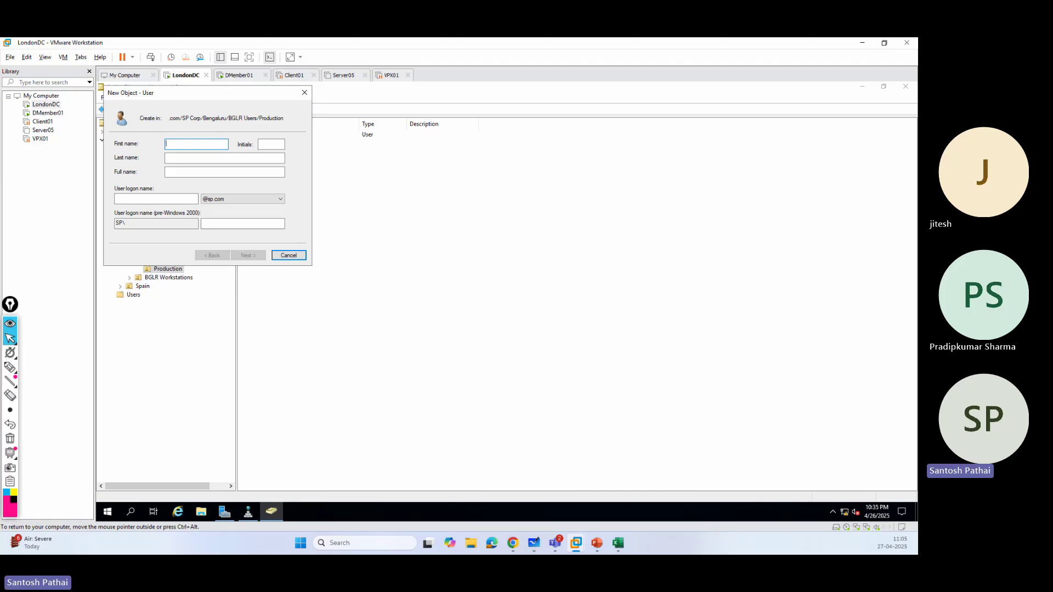
text(Kr)
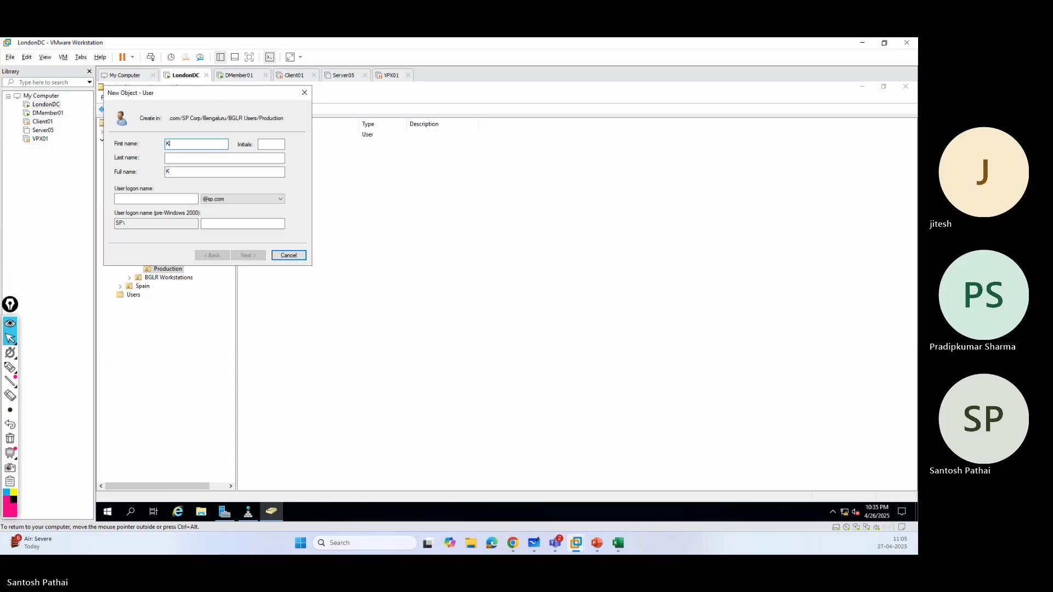
key(BackSpace)
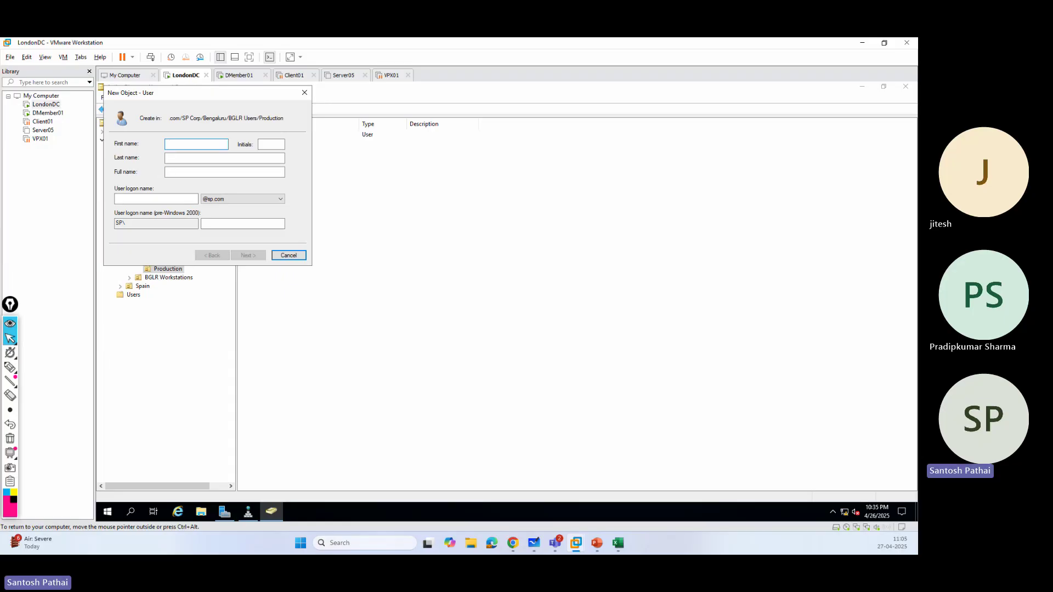
key(ctrl+alt)
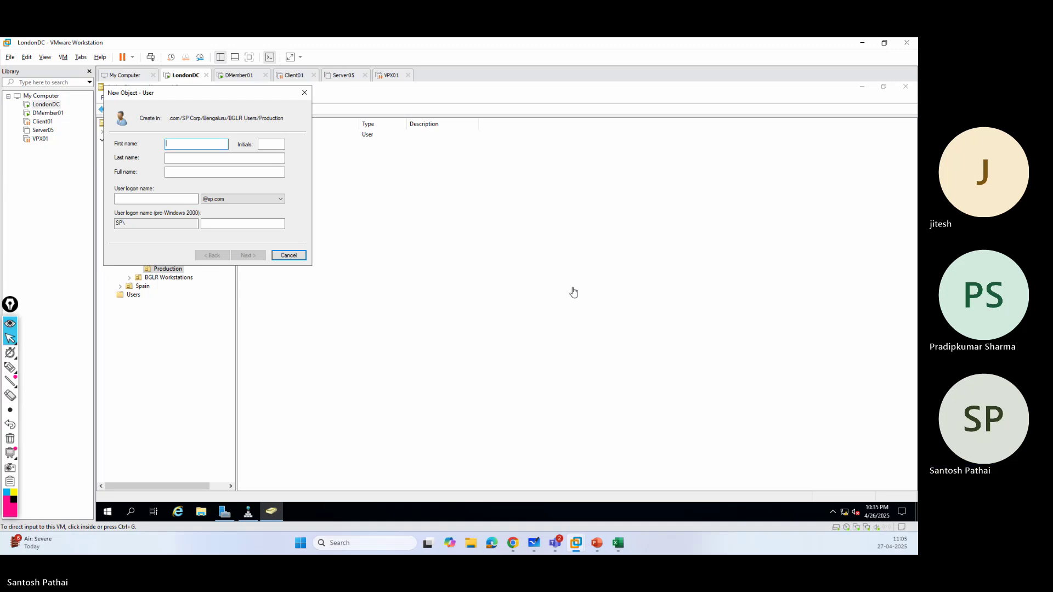
click(574, 290)
text(Sara)
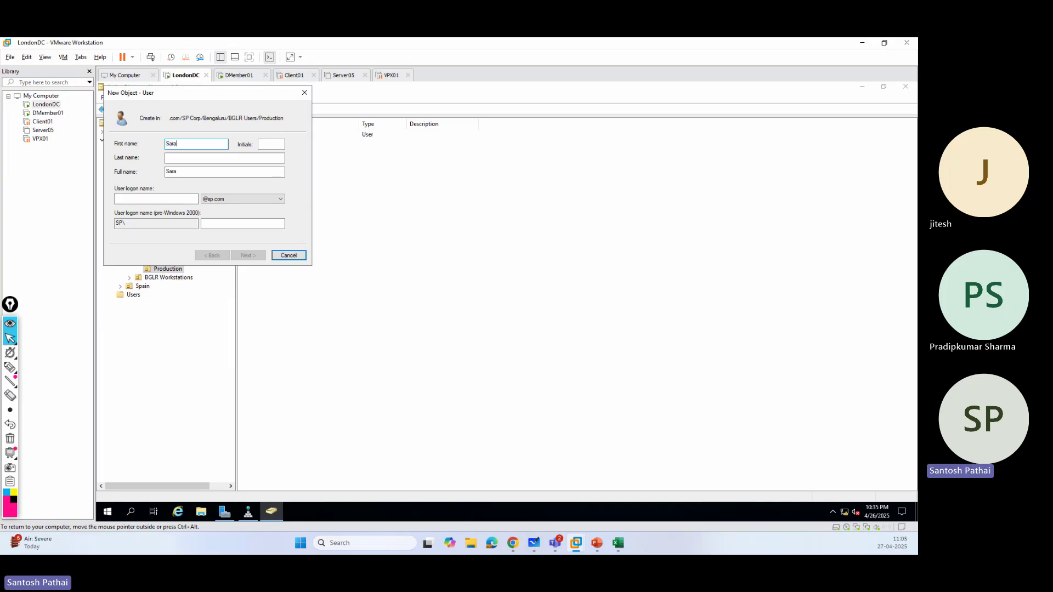
key(Tab)
key(Tab)
key(Tab)
key(Tab)
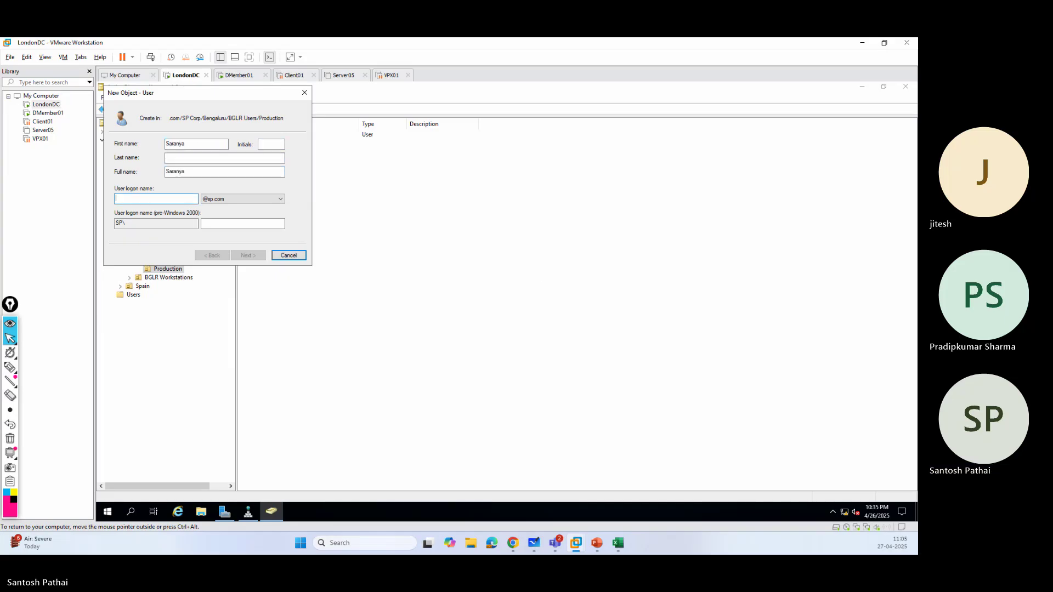
text(sara)
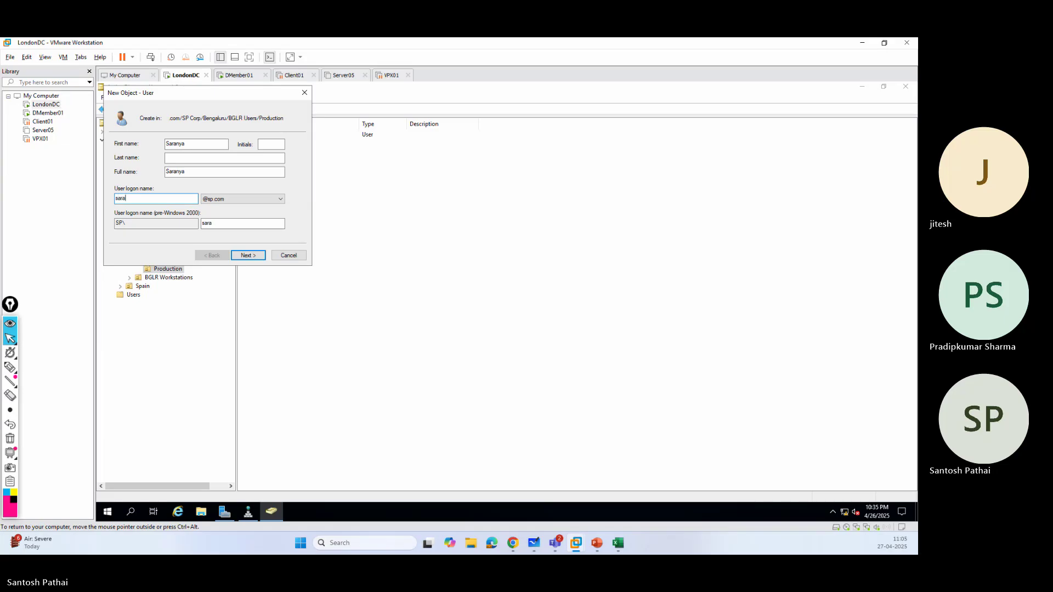
text(nya)
key(Return)
- Enter and confirm the second Production user's password, make it non-changeable and never expiring without a next-logon change, and create the account
text(•••••)
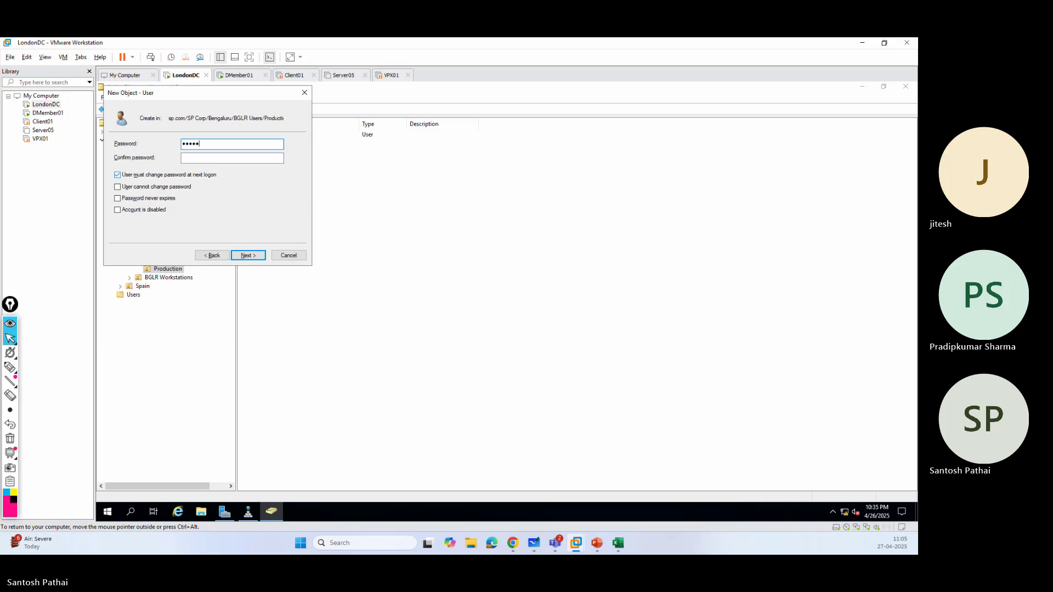
text(••••)
key(Tab)
text(•••••••••)
key(Tab)
key(space)
key(Tab)
key(space)
key(Tab)
key(space)
click(252, 252)
click(252, 255)
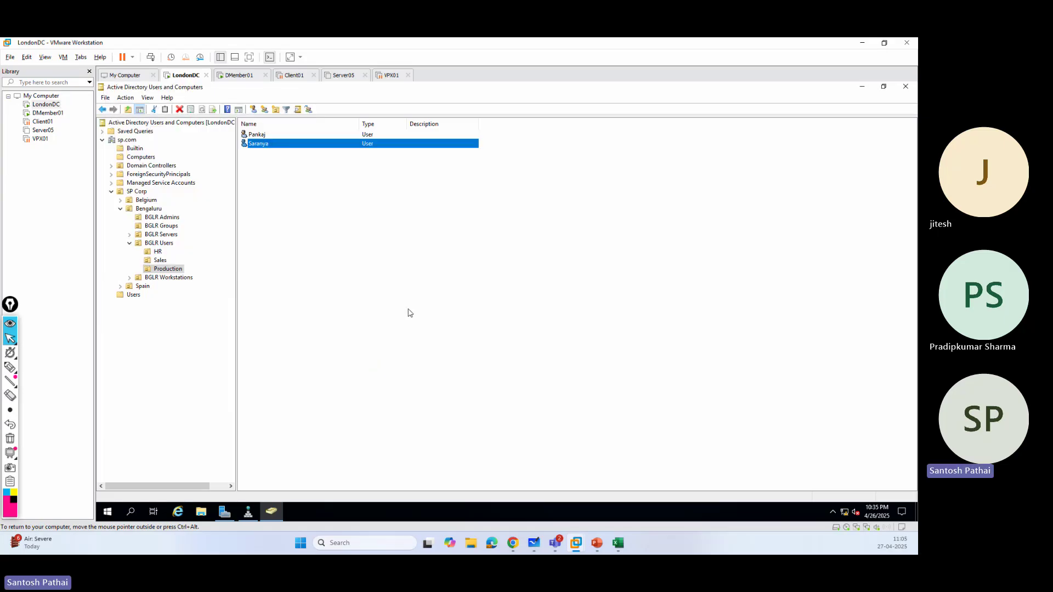
- Review the user accounts in the Sales and HR units and return to BGLR Admins
click(161, 261)
click(158, 251)
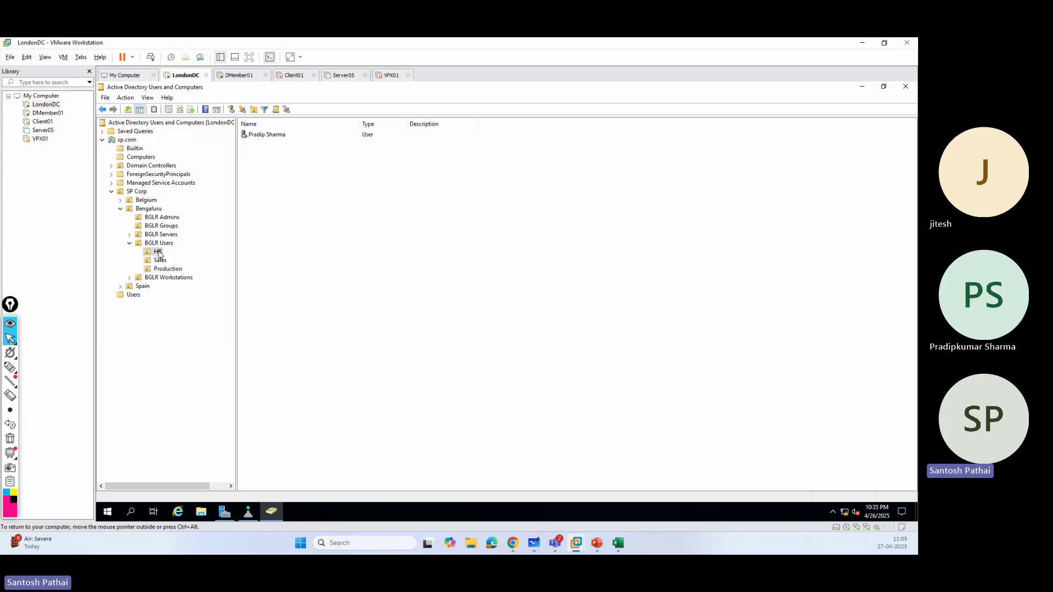
click(167, 218)
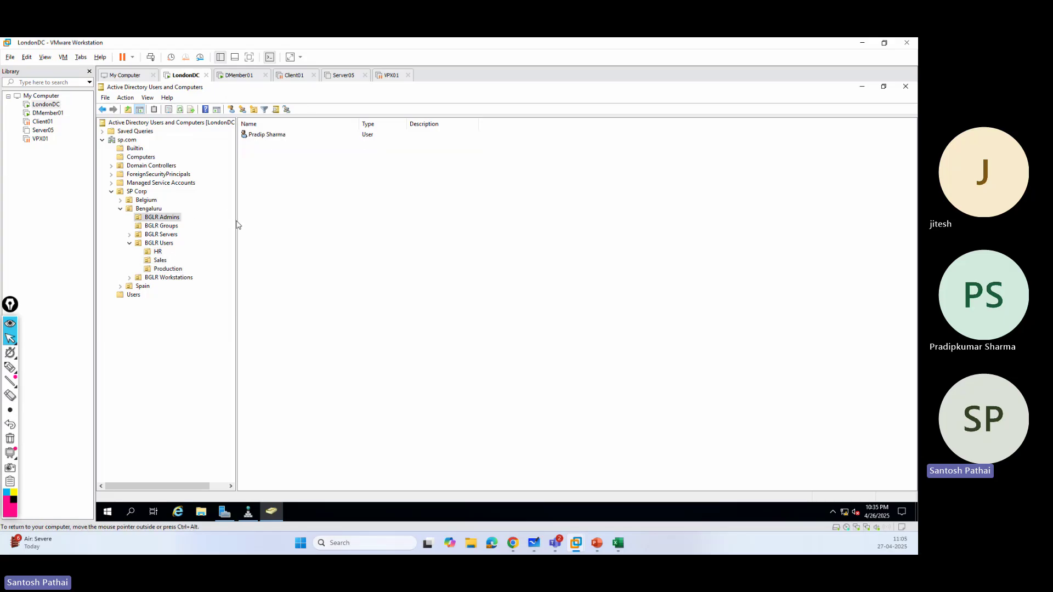
- Start a new group object in the BGLR Groups unit under Bengaluru
click(170, 227)
right_click(302, 193)
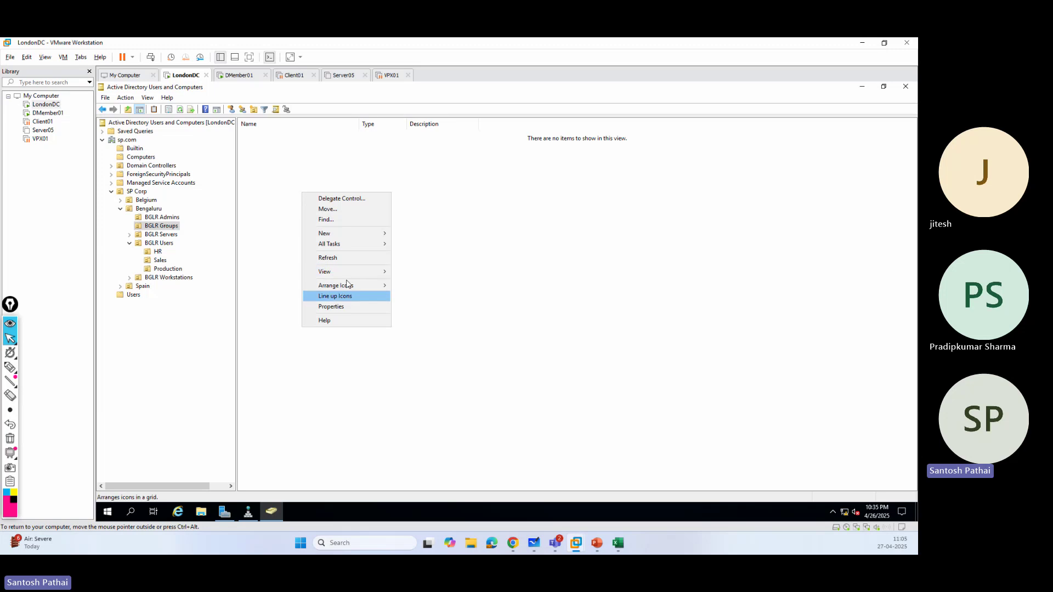
mouse_move(334, 236)
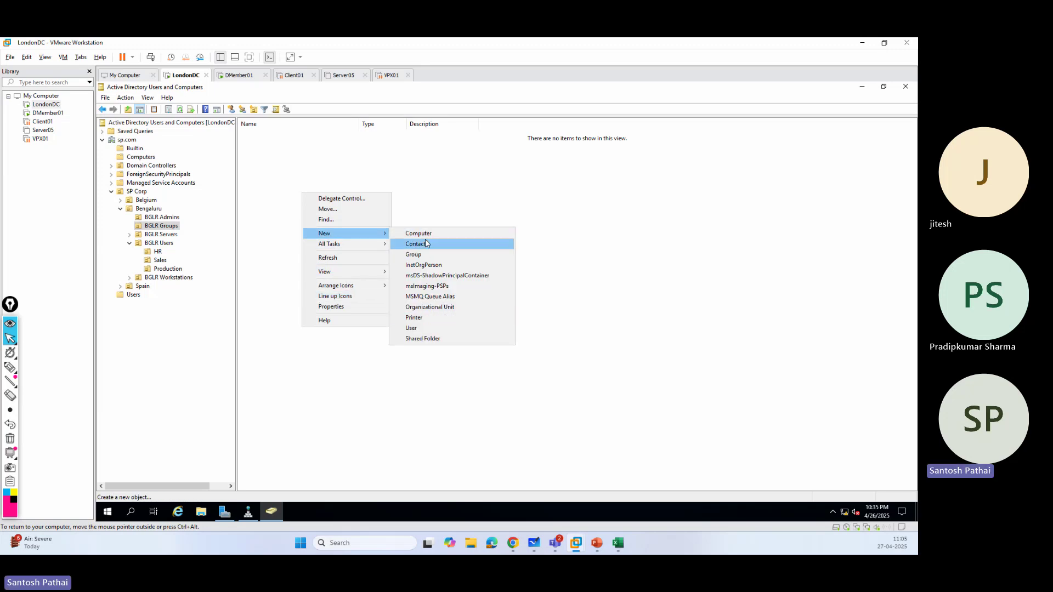
click(414, 255)
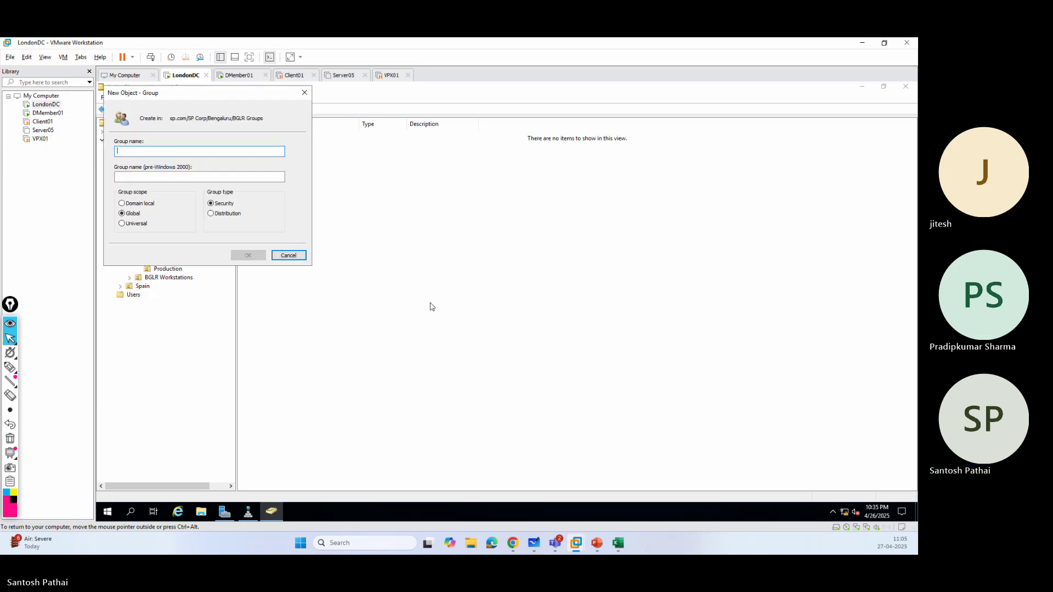
- Annotate the group scope and group type options, underline Global and Security, and clear the markings
click(10, 367)
drag(240, 188, 246, 233)
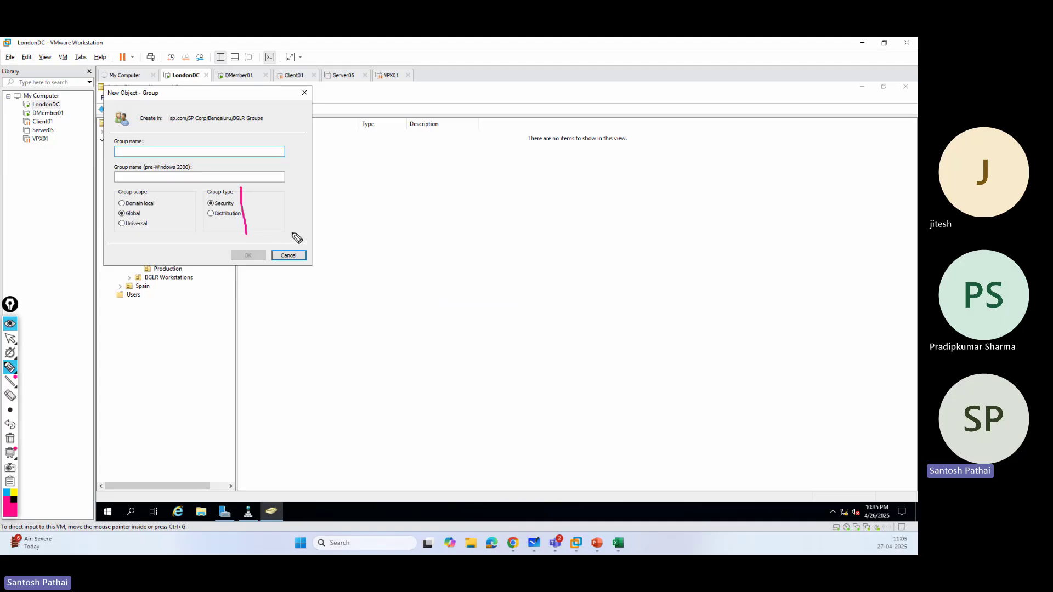
drag(158, 189, 157, 233)
drag(71, 214, 107, 218)
mouse_move(340, 216)
mouse_down()
mouse_move(248, 195)
mouse_move(256, 204)
mouse_up()
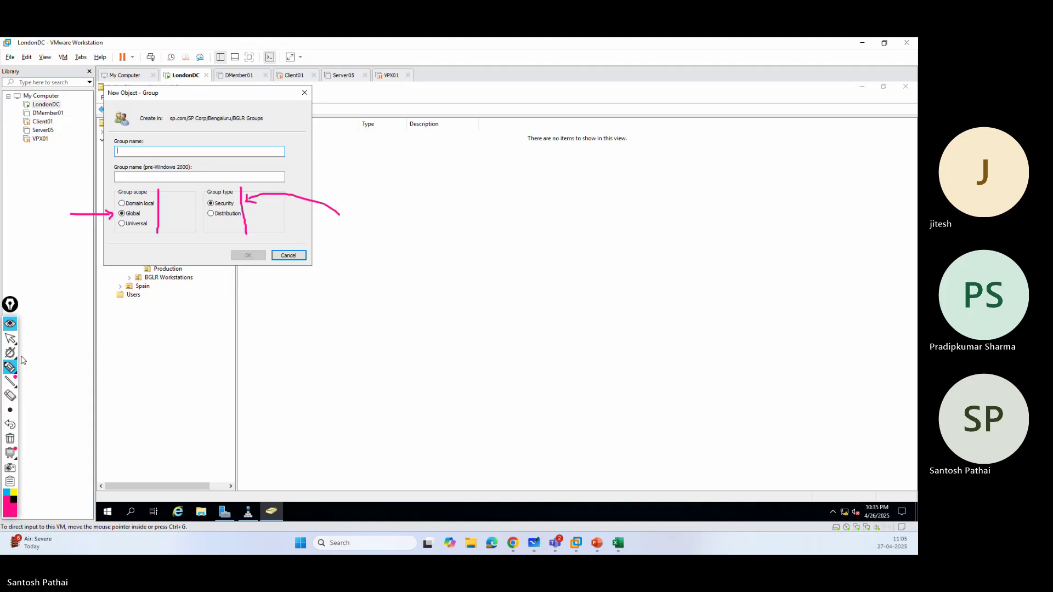
click(10, 338)
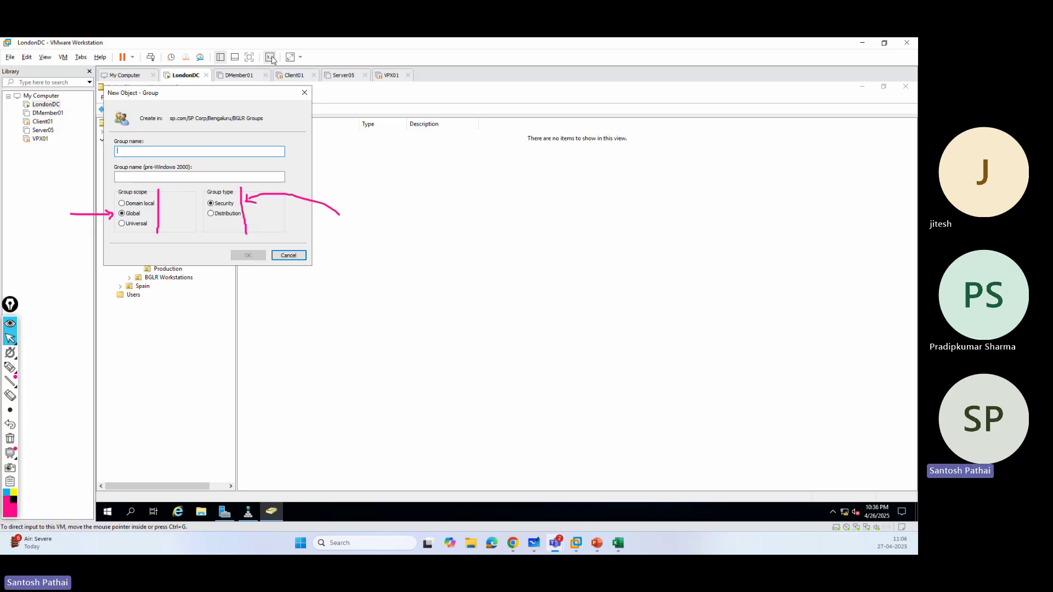
click(10, 368)
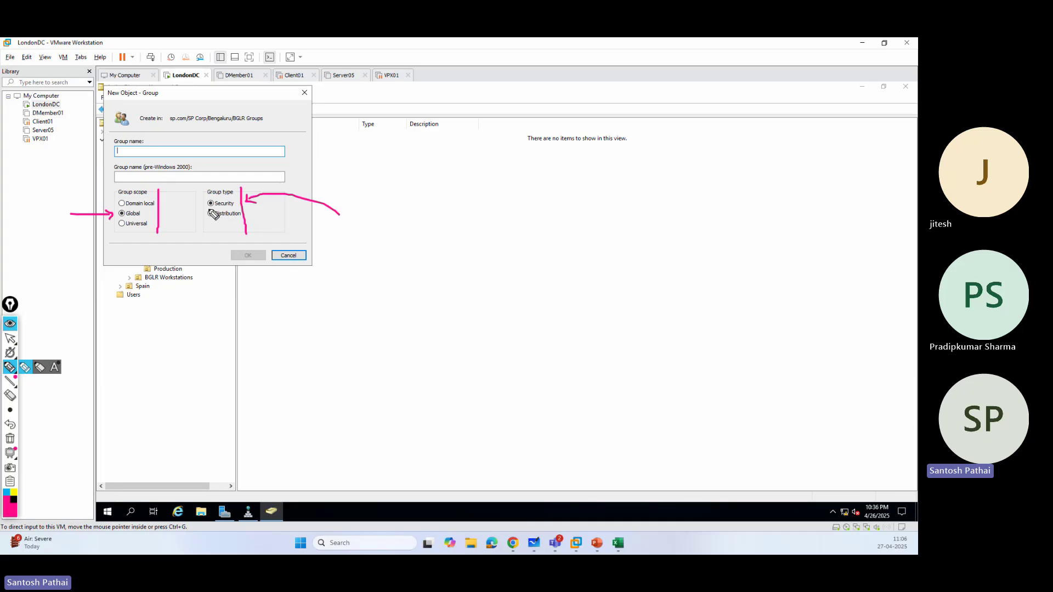
drag(209, 209, 229, 207)
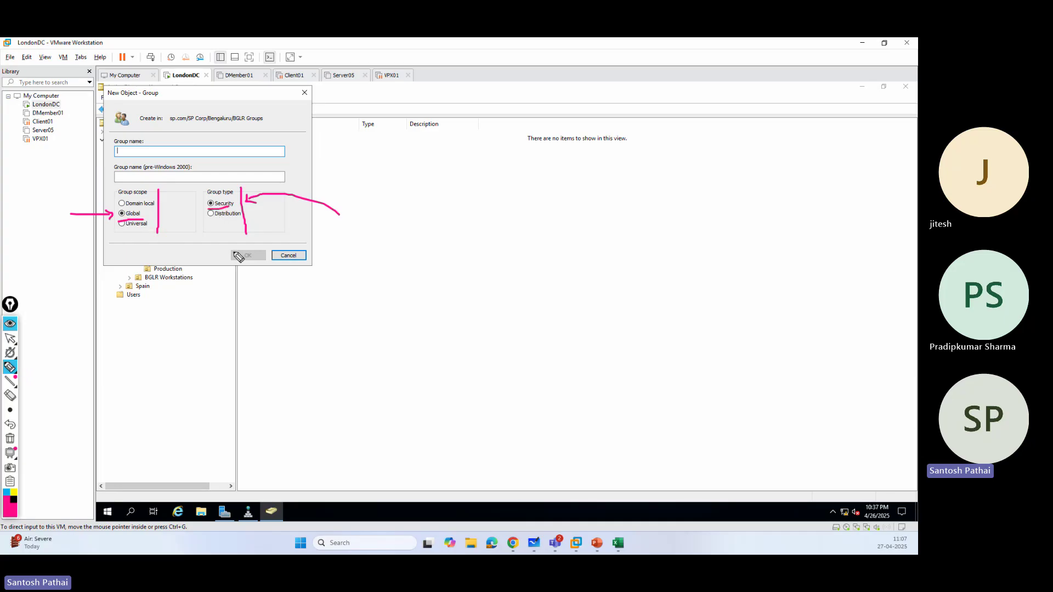
click(10, 439)
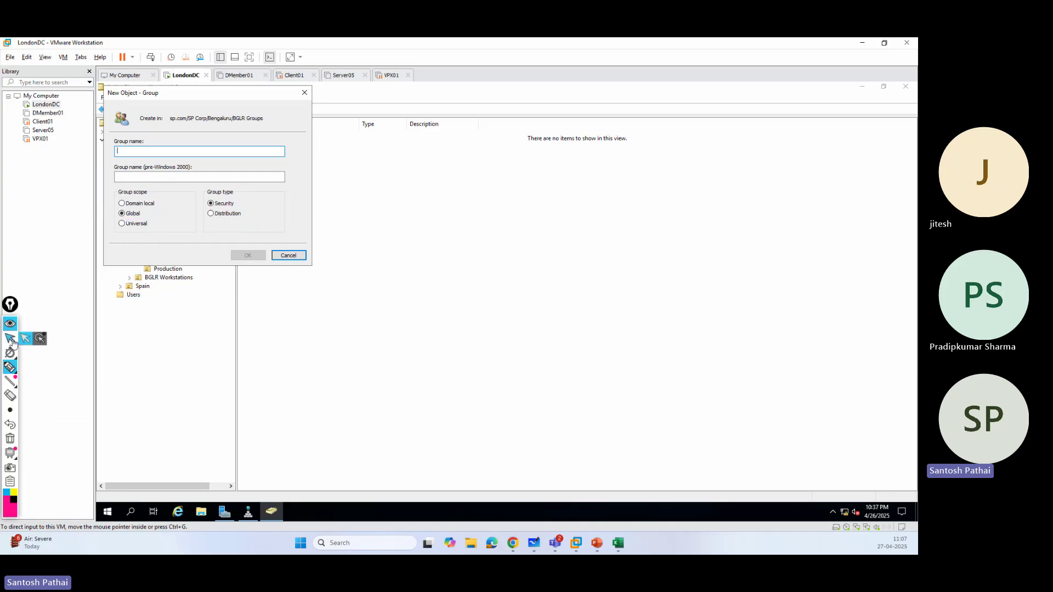
- Leave pen mode and enter ITAdmins as the new group's name
click(10, 339)
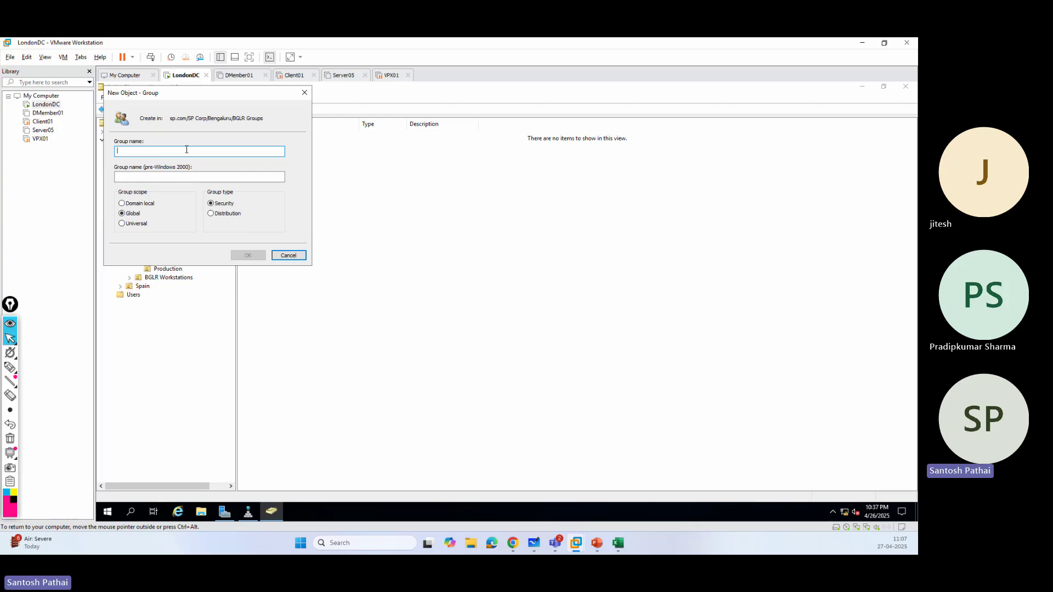
text(ITAdmins)
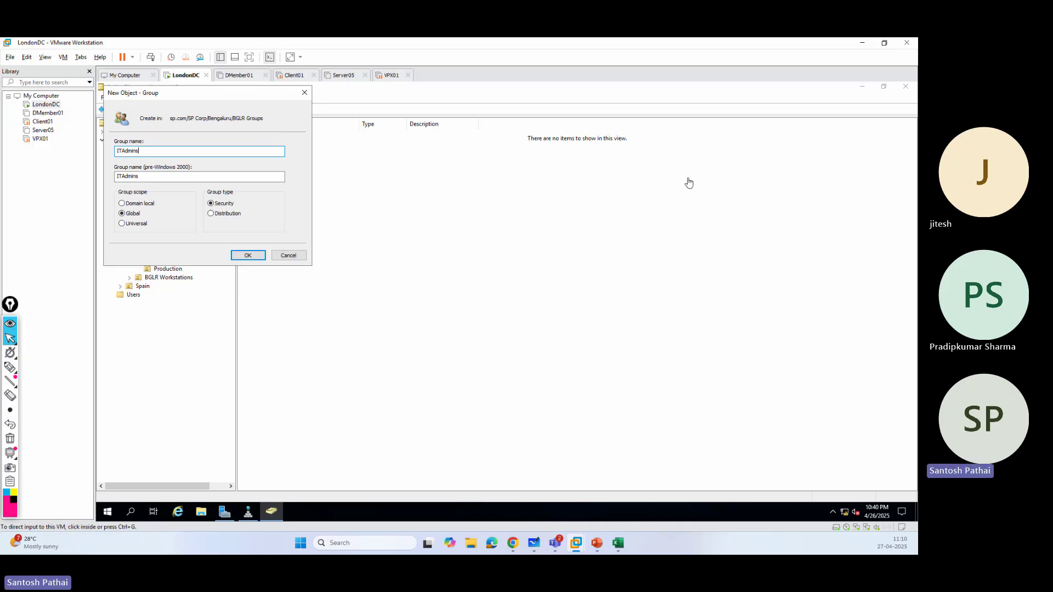
- Sketch an IT Admins group box with arrows leading into it from two handwritten member names
click(10, 367)
mouse_move(603, 100)
mouse_down()
mouse_move(603, 146)
mouse_move(741, 99)
mouse_move(753, 155)
mouse_move(605, 143)
mouse_up()
mouse_move(718, 101)
mouse_down()
mouse_move(666, 101)
mouse_move(630, 133)
mouse_move(667, 114)
mouse_up()
mouse_move(659, 115)
mouse_down()
mouse_move(658, 130)
mouse_move(713, 124)
mouse_move(759, 141)
mouse_up()
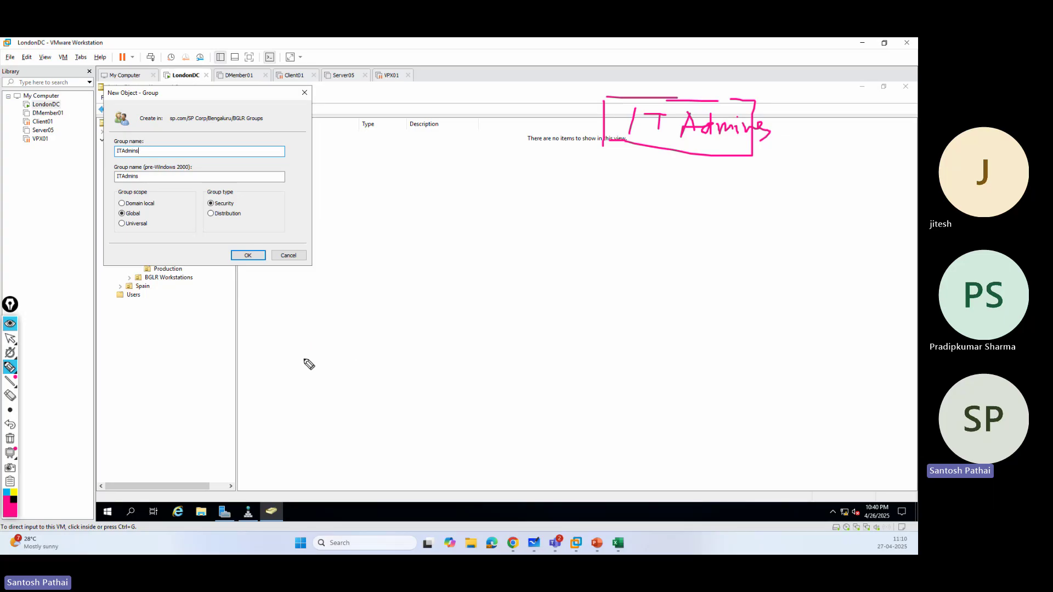
drag(303, 354, 301, 414)
mouse_move(531, 118)
mouse_down()
mouse_move(574, 112)
mouse_move(602, 141)
mouse_move(578, 154)
mouse_up()
mouse_move(439, 110)
mouse_down()
mouse_move(494, 100)
mouse_move(467, 128)
mouse_move(504, 136)
mouse_move(482, 161)
mouse_move(530, 149)
mouse_move(547, 159)
mouse_up()
mouse_move(473, 120)
mouse_down()
mouse_move(475, 131)
mouse_move(533, 118)
mouse_up()
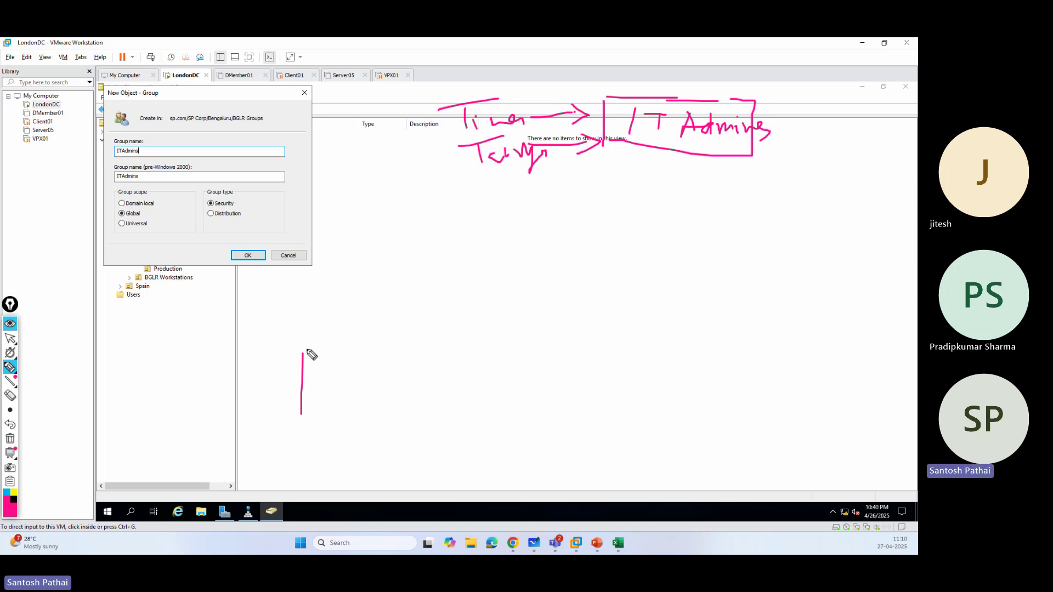
- Sketch a Reports resource box labelled R/W and an S/w resource box labelled RO, each with check marks
mouse_move(306, 350)
mouse_down()
mouse_move(445, 414)
mouse_move(311, 415)
mouse_up()
mouse_move(324, 380)
mouse_down()
mouse_move(332, 401)
mouse_move(381, 384)
mouse_move(429, 387)
mouse_up()
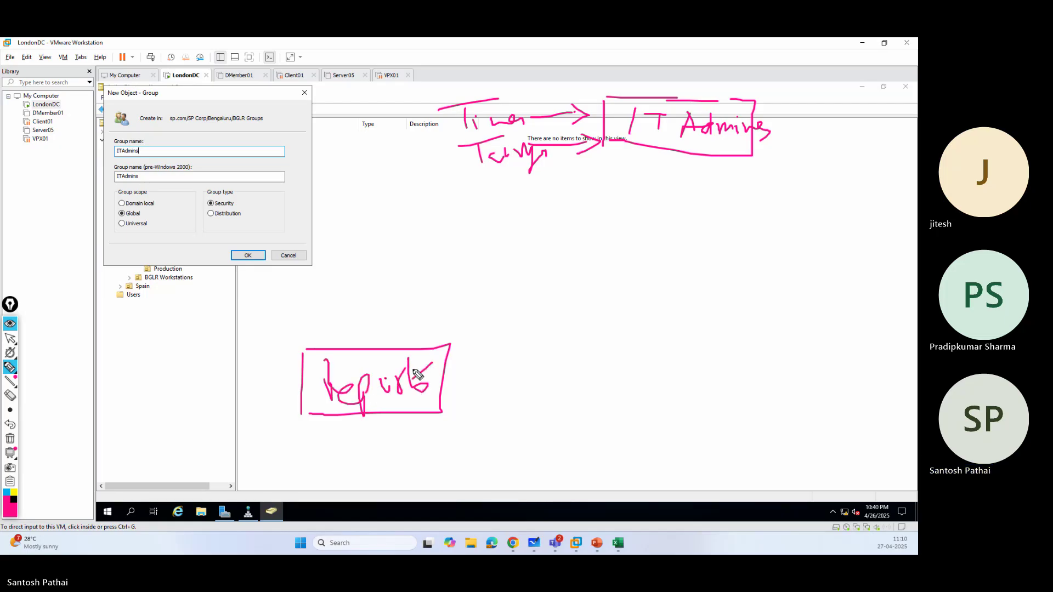
drag(318, 404, 289, 434)
drag(289, 434, 275, 425)
mouse_move(615, 353)
mouse_down()
mouse_move(617, 403)
mouse_move(838, 358)
mouse_move(642, 434)
mouse_move(620, 396)
mouse_up()
mouse_move(746, 378)
mouse_down()
mouse_move(758, 400)
mouse_move(741, 406)
mouse_up()
mouse_move(773, 370)
mouse_down()
mouse_move(772, 400)
mouse_move(805, 379)
mouse_up()
mouse_move(613, 424)
mouse_down()
mouse_move(647, 407)
mouse_move(624, 439)
mouse_move(636, 424)
mouse_up()
mouse_move(827, 353)
mouse_down()
mouse_move(828, 329)
mouse_move(854, 350)
mouse_up()
mouse_move(441, 330)
mouse_down()
mouse_move(453, 353)
mouse_move(466, 347)
mouse_move(458, 356)
mouse_move(481, 330)
mouse_up()
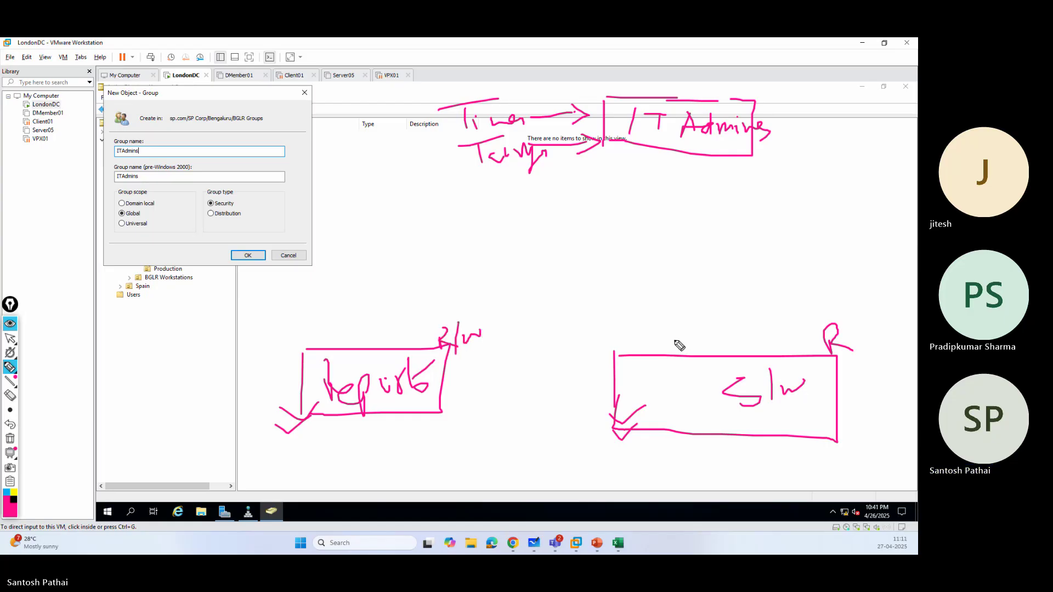
mouse_move(861, 331)
mouse_down()
mouse_move(853, 347)
mouse_move(867, 343)
mouse_move(863, 330)
mouse_up()
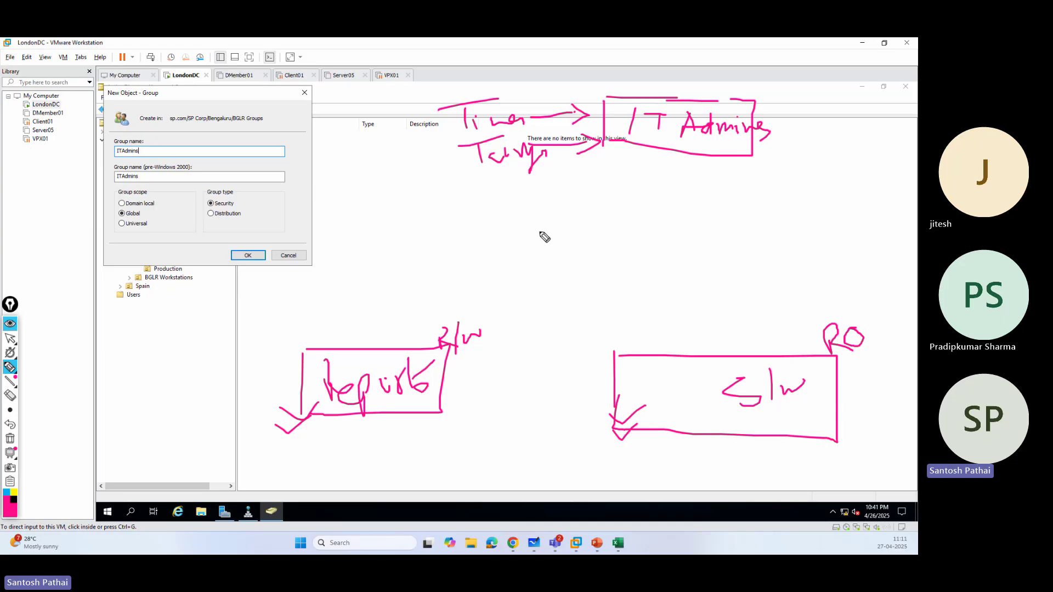
- Draw arrows from the IT Admins box to both resource boxes and underline the RO and R/W labels
mouse_move(605, 144)
mouse_down()
mouse_move(719, 142)
mouse_move(406, 324)
mouse_move(425, 320)
mouse_up()
mouse_move(686, 164)
mouse_down()
mouse_move(733, 338)
mouse_move(748, 327)
mouse_up()
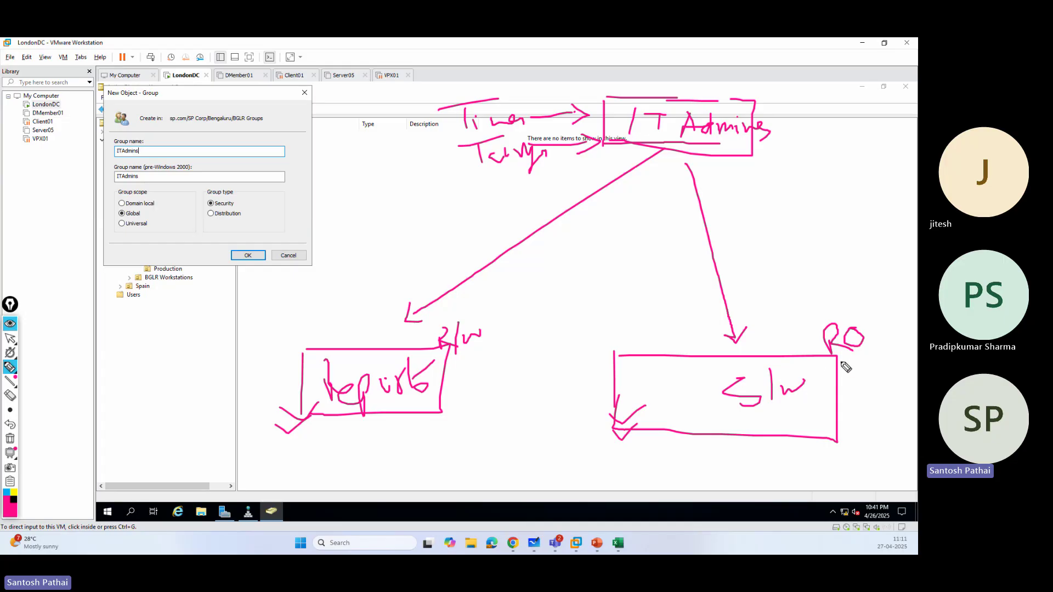
drag(836, 364, 875, 361)
drag(454, 358, 479, 354)
- Mark 6 and 8 beside the IT Admins box, add a third member name, and circle the RO label
drag(845, 96, 770, 93)
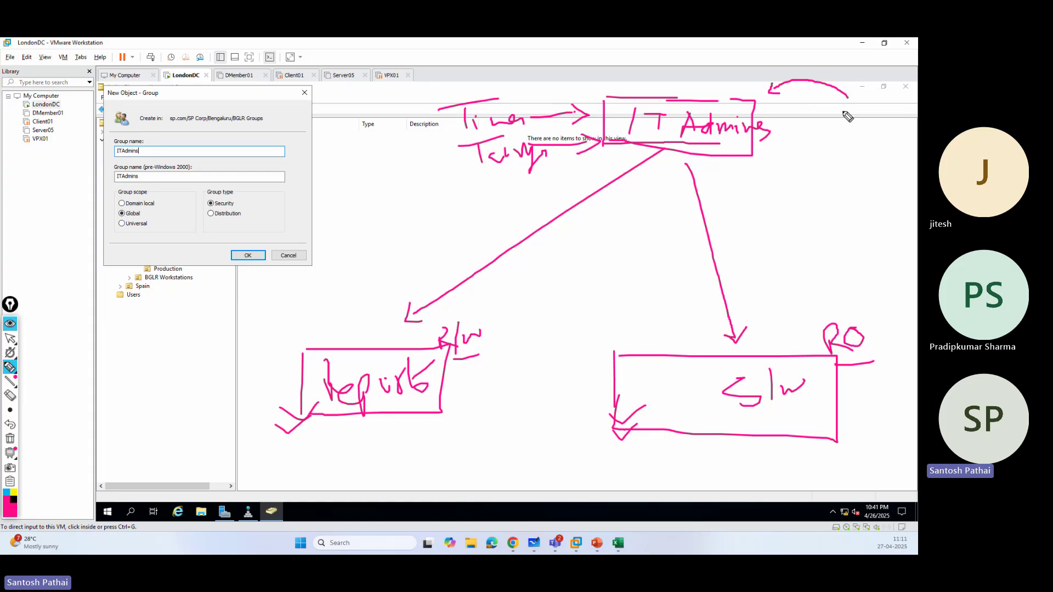
mouse_move(845, 108)
mouse_down()
mouse_move(828, 130)
mouse_move(848, 143)
mouse_move(845, 129)
mouse_move(840, 140)
mouse_up()
drag(433, 100, 449, 181)
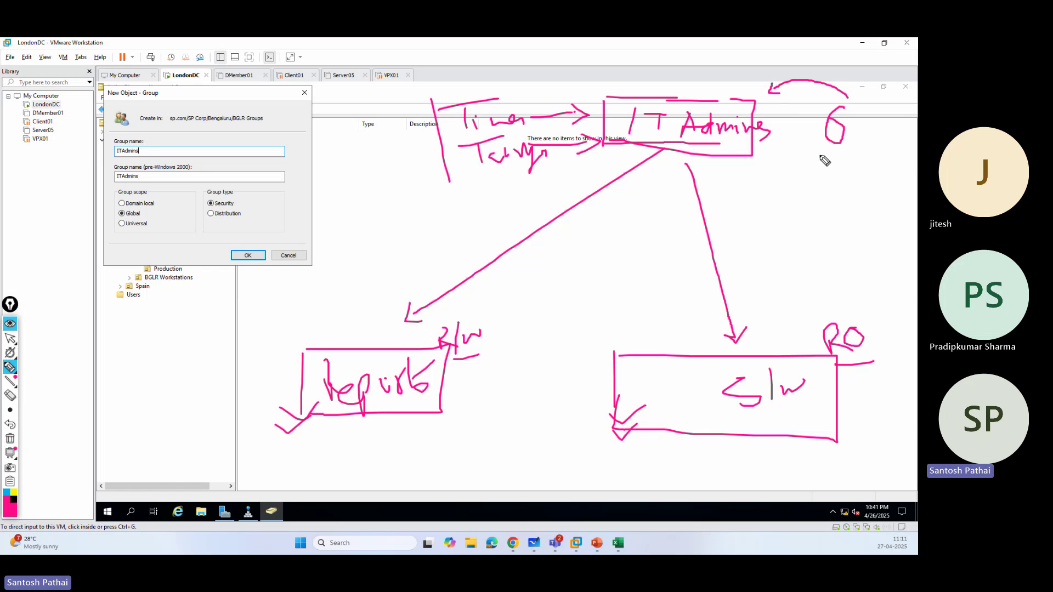
drag(819, 155, 857, 145)
mouse_move(489, 176)
mouse_down()
mouse_move(497, 197)
mouse_move(555, 181)
mouse_up()
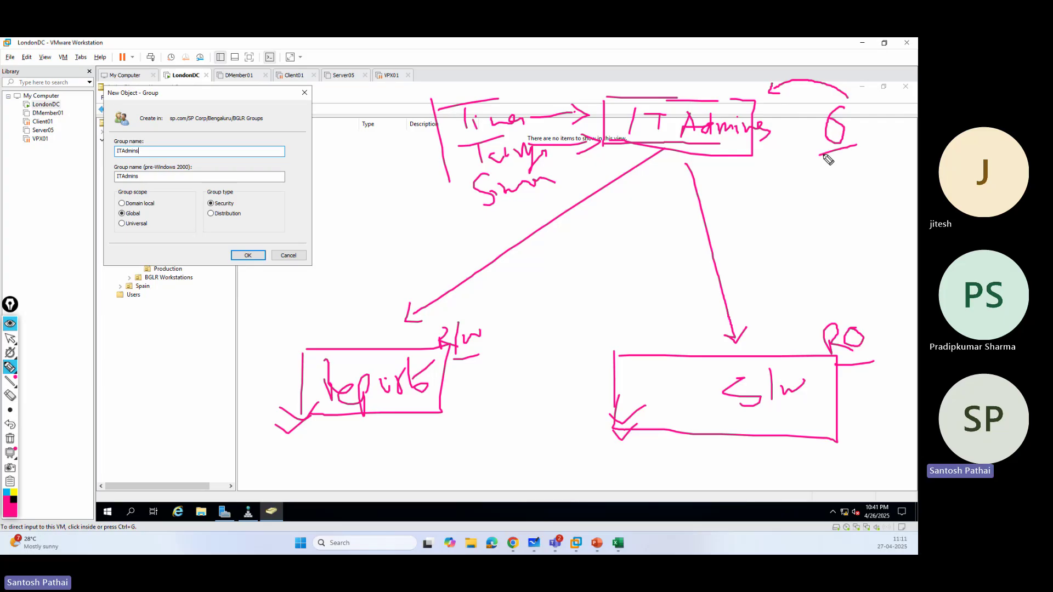
drag(816, 156, 863, 149)
drag(447, 360, 482, 358)
mouse_move(690, 61)
mouse_down()
mouse_move(693, 95)
mouse_move(700, 89)
mouse_up()
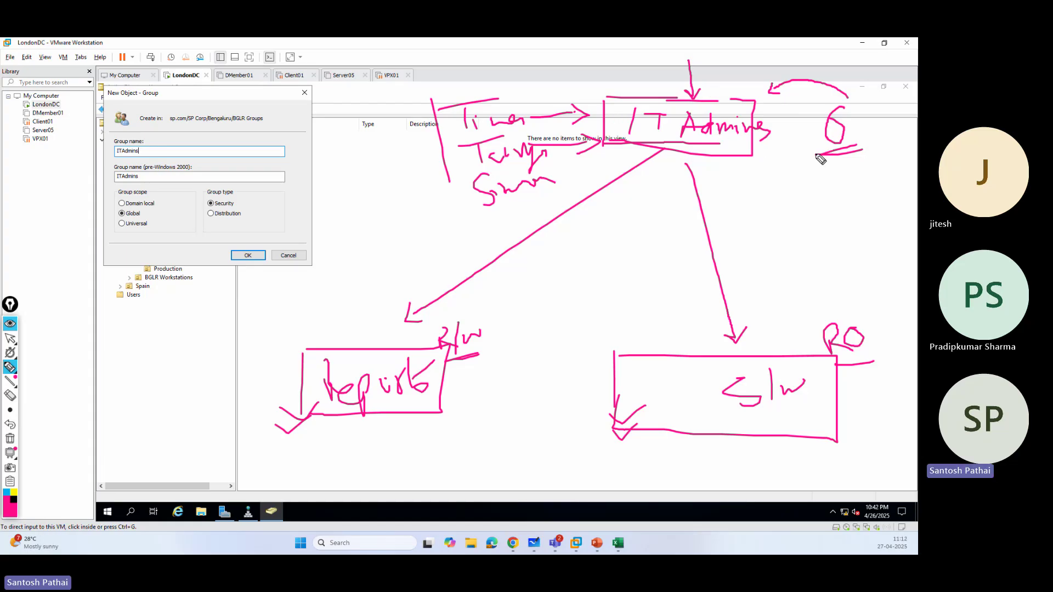
mouse_move(821, 159)
mouse_down()
mouse_move(855, 150)
mouse_move(836, 179)
mouse_move(856, 177)
mouse_up()
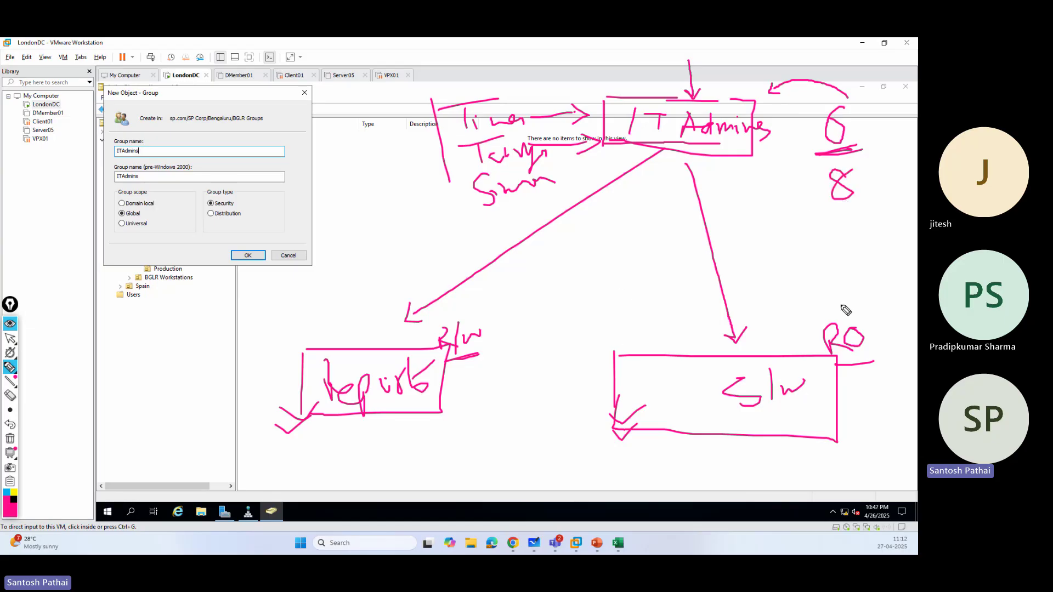
mouse_move(846, 310)
mouse_down()
mouse_move(878, 378)
mouse_move(869, 311)
mouse_up()
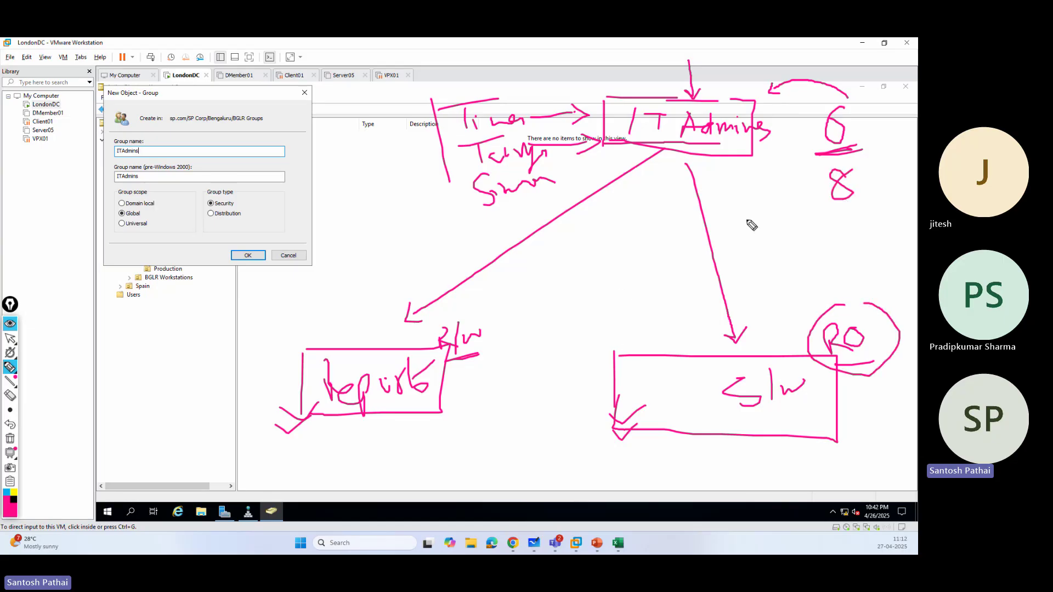
- Add a check mark and arrows around the IT Admins and Reports boxes, and clear the whole sketch
drag(725, 154, 768, 135)
mouse_move(242, 375)
mouse_down()
mouse_move(291, 377)
mouse_move(283, 382)
mouse_up()
mouse_move(568, 80)
mouse_down()
mouse_move(605, 113)
mouse_move(634, 103)
mouse_move(627, 68)
mouse_move(636, 78)
mouse_up()
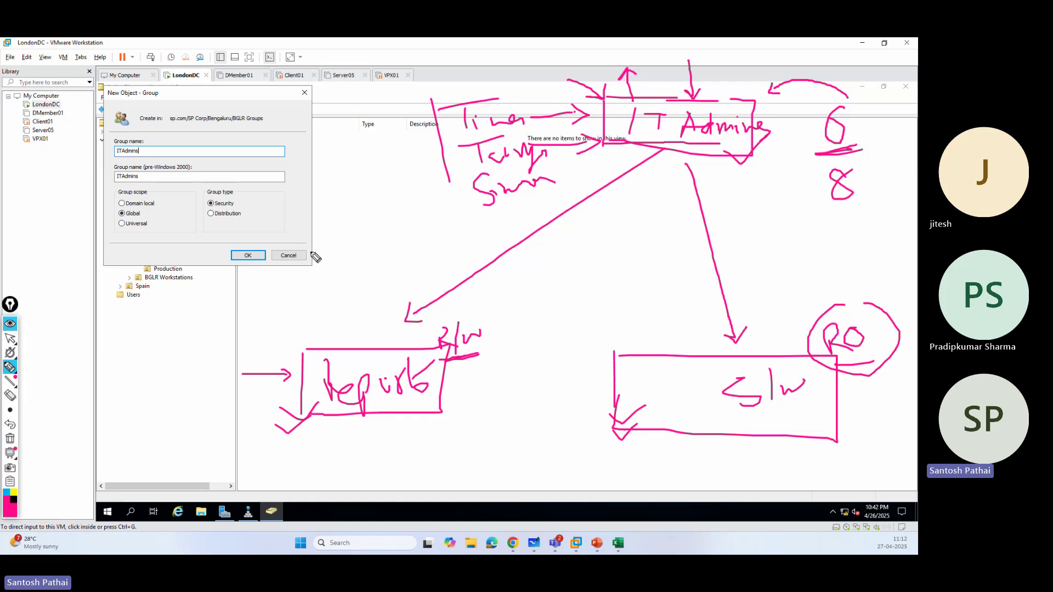
click(10, 438)
- Change the group name to RO_ITAdmins and create it as a Global security group
click(10, 340)
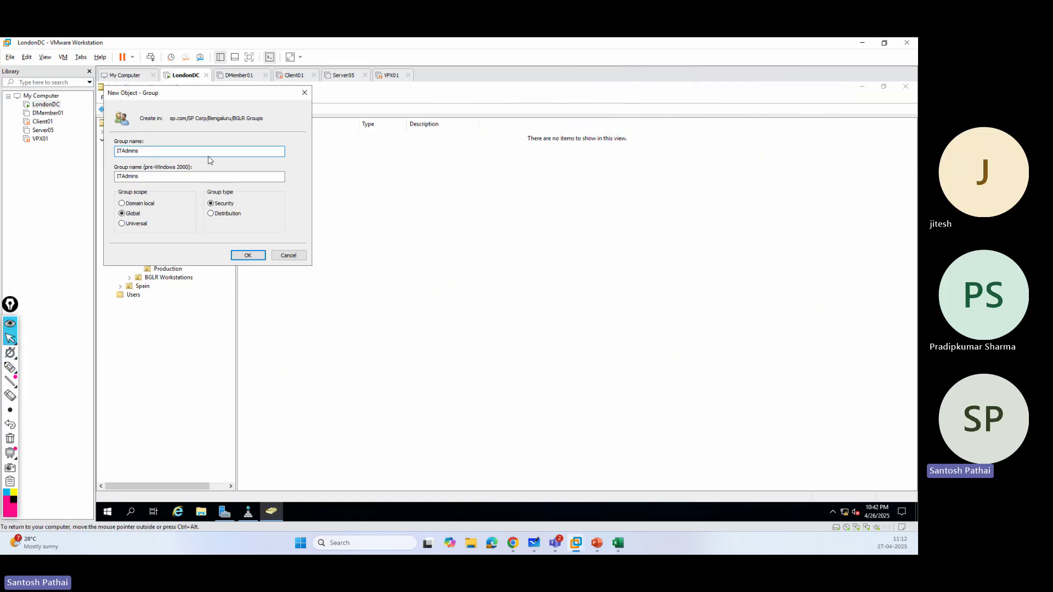
text(RO_)
click(237, 254)
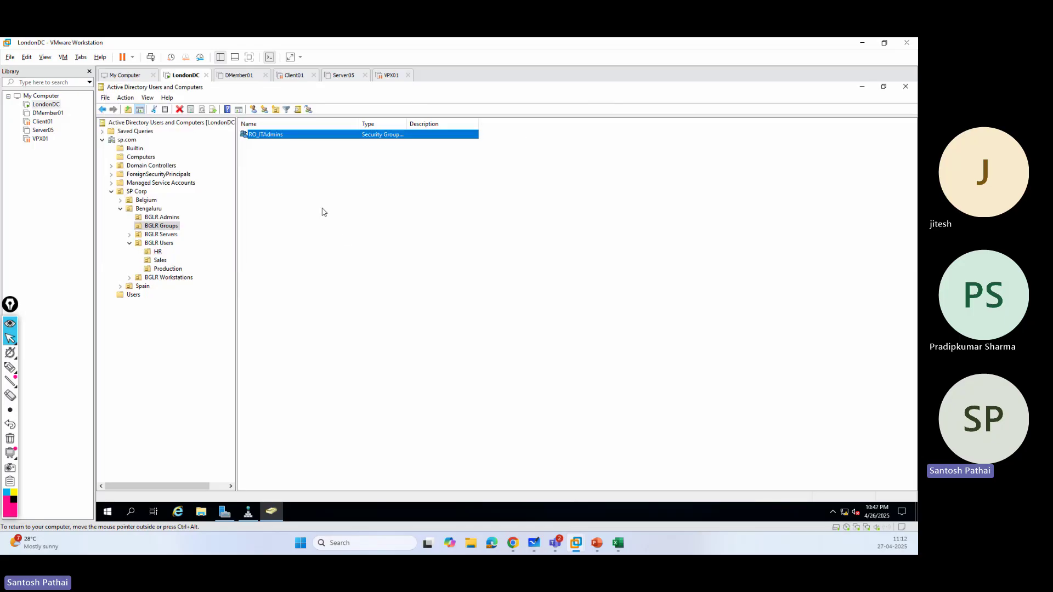
- Create a Universal security group named RW_ITAdmins in BGLR Groups and widen the Type column to fit its contents
right_click(313, 172)
mouse_move(357, 213)
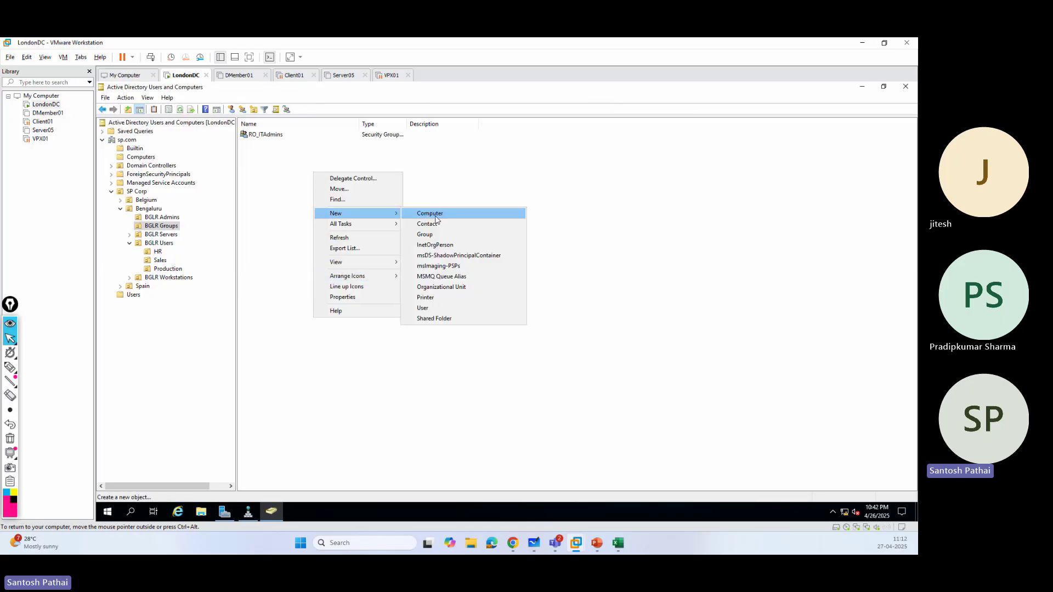
click(434, 234)
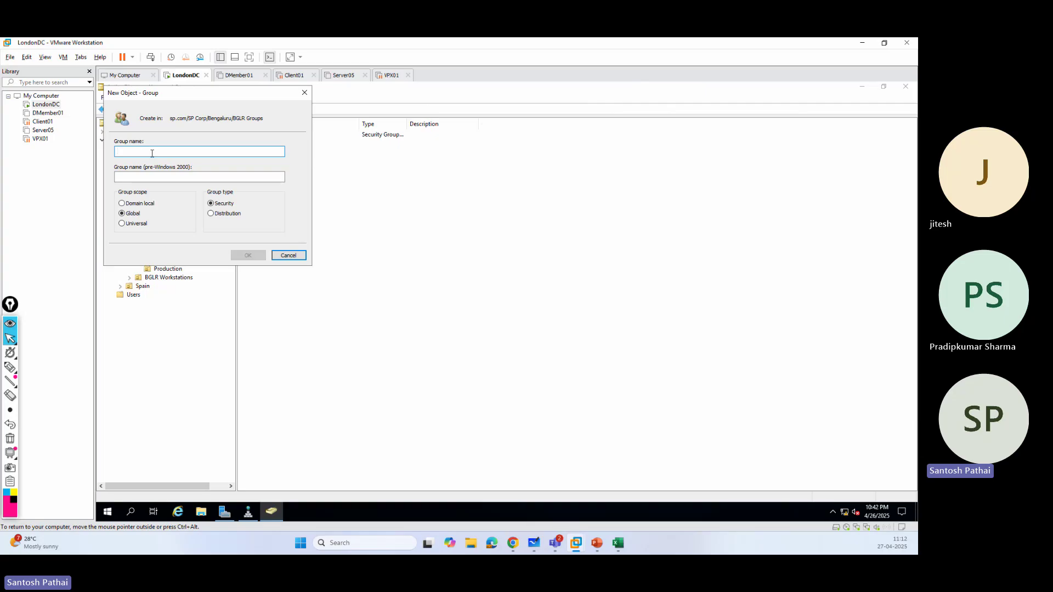
text(RW_ITA)
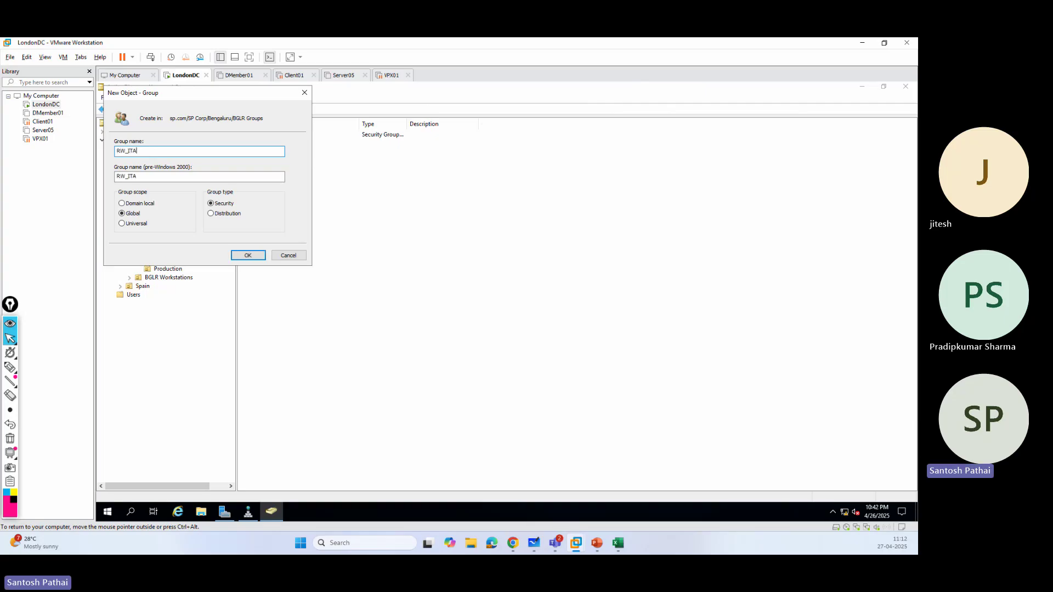
text(dmins)
click(247, 255)
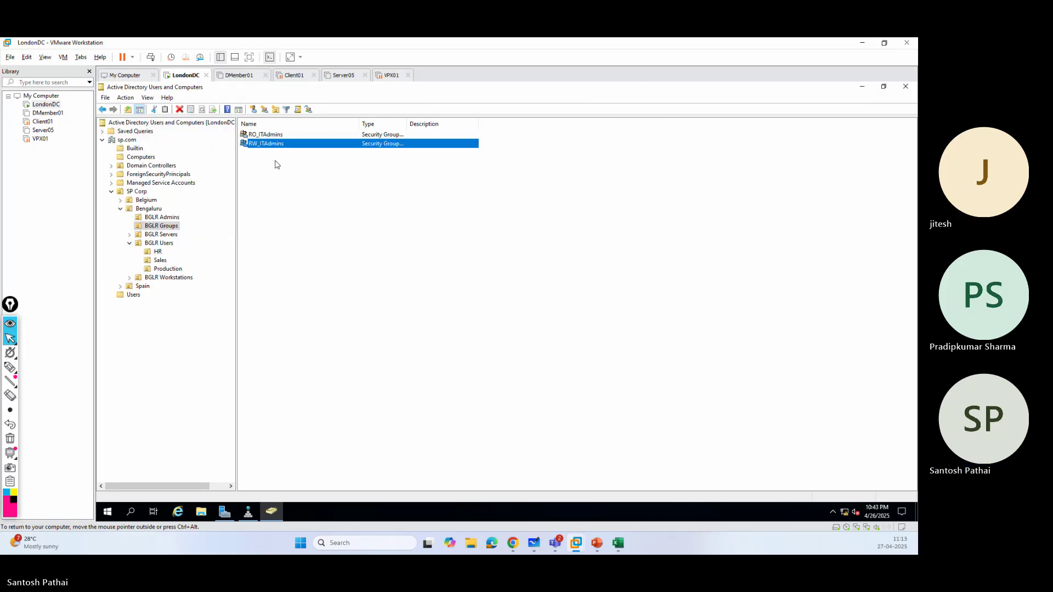
double_click(407, 124)
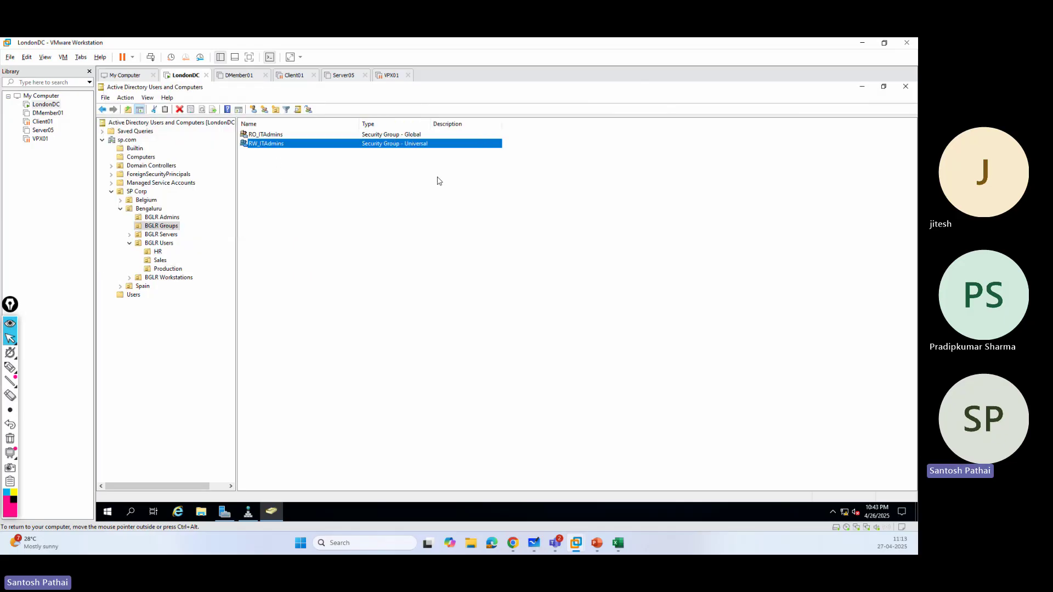
- Underline the names and scopes of the RO_ITAdmins and RW_ITAdmins groups, and clear the markings
click(10, 368)
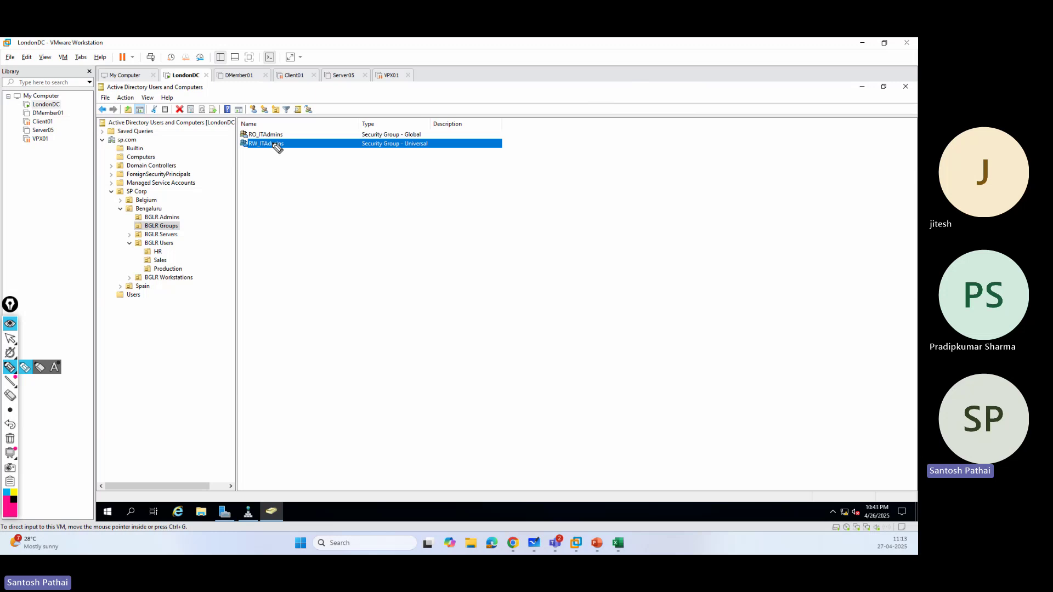
drag(252, 139, 271, 139)
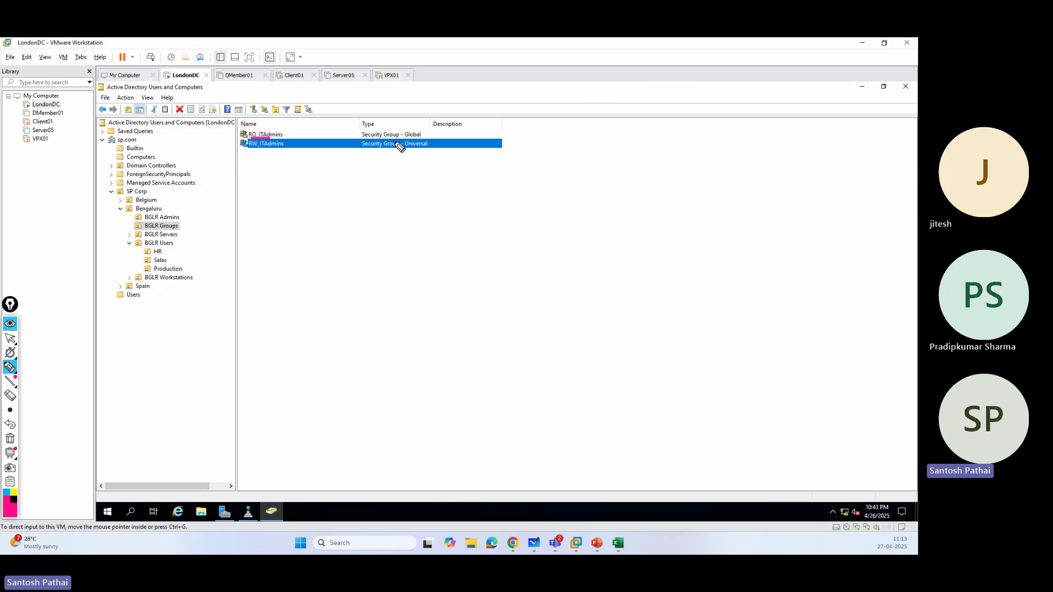
drag(403, 138, 420, 137)
drag(248, 155, 279, 158)
drag(372, 155, 437, 153)
click(10, 439)
- Create a Universal security group named RW_Production in the BGLR Groups unit
click(10, 338)
right_click(353, 203)
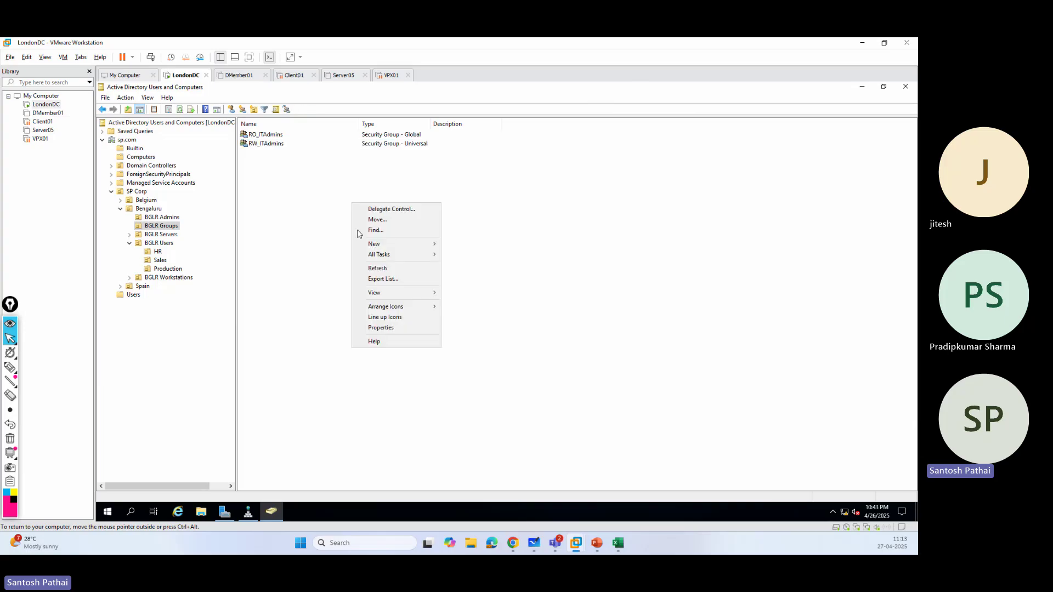
mouse_move(413, 244)
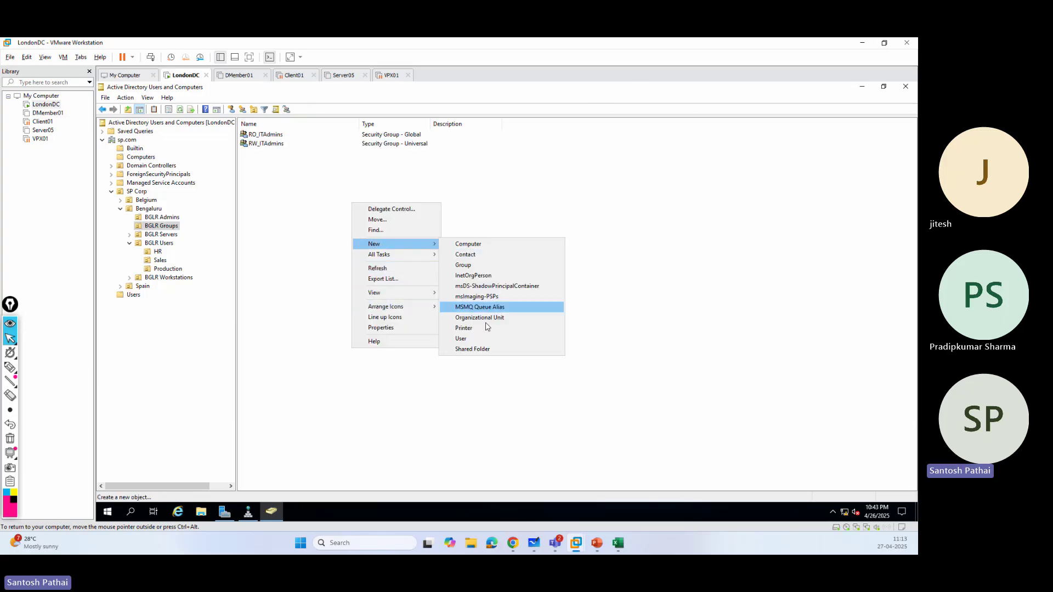
click(484, 267)
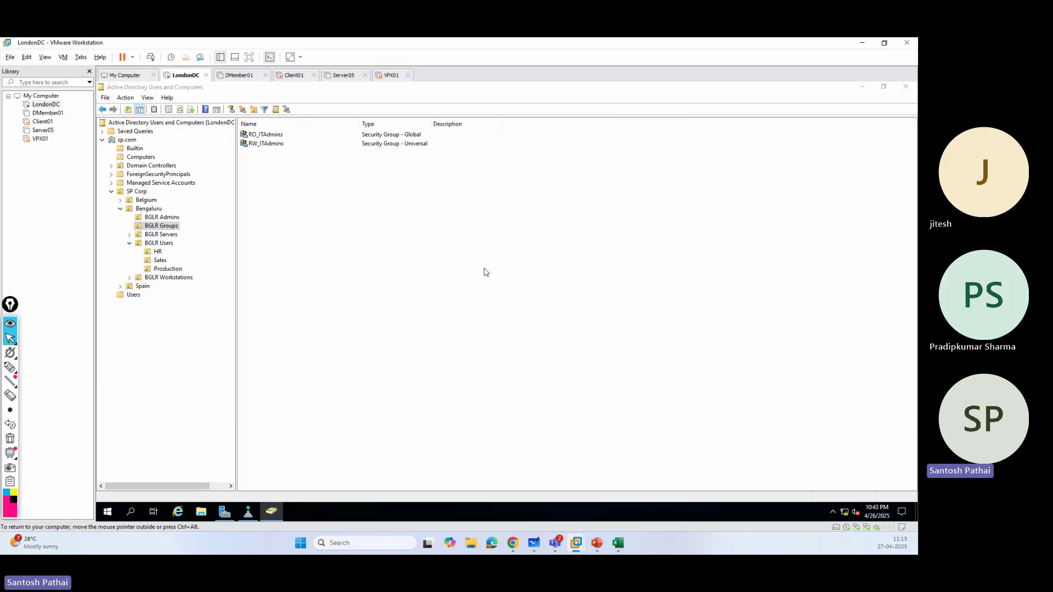
drag(207, 95, 460, 127)
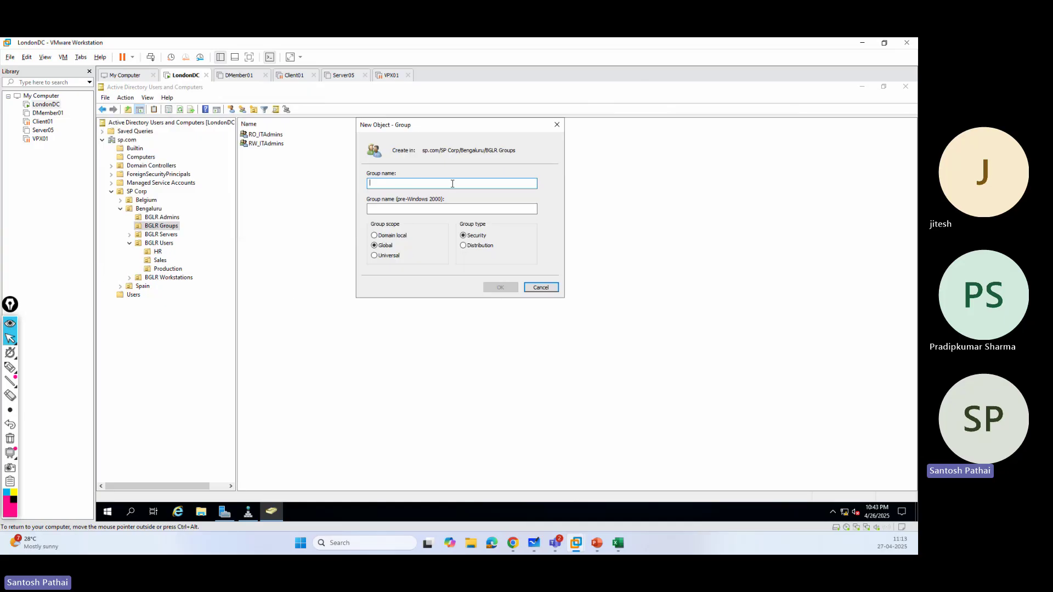
text(RW_Pro)
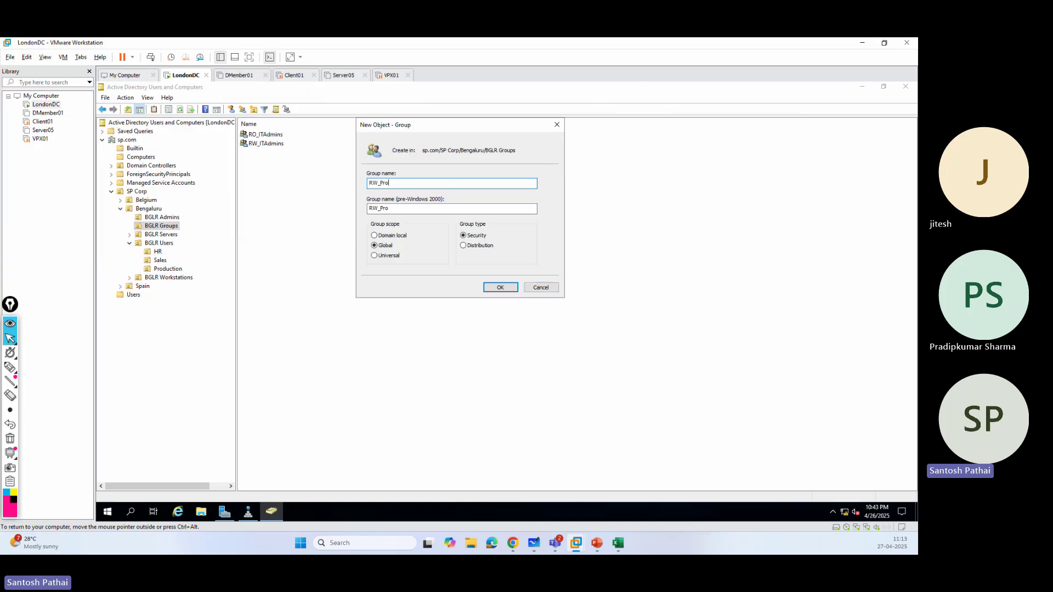
text(duction)
click(374, 257)
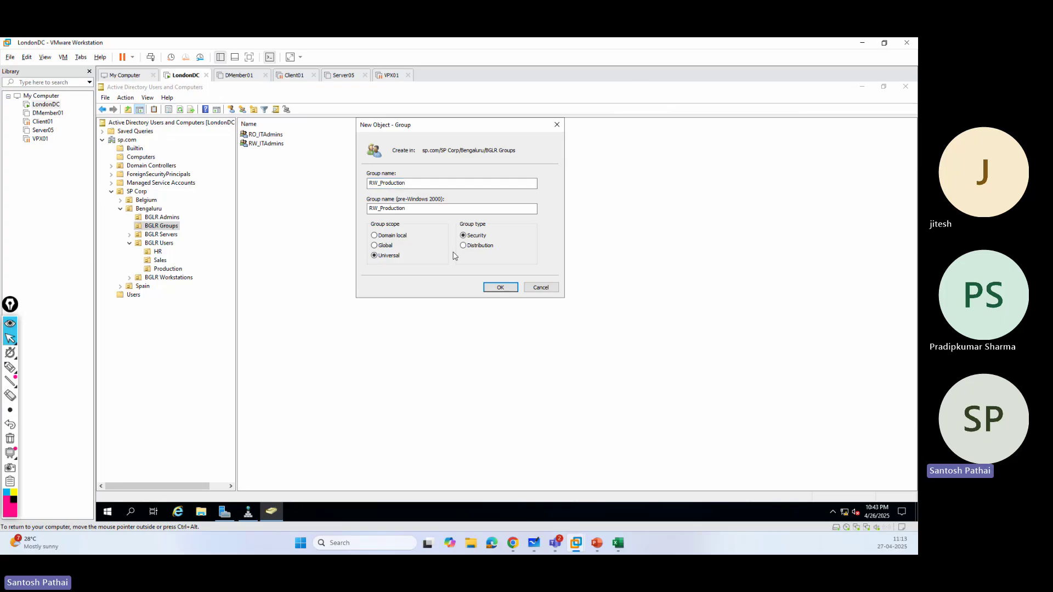
click(499, 288)
- Create a Domain local security group named RW_Sales in the BGLR Groups unit
right_click(332, 181)
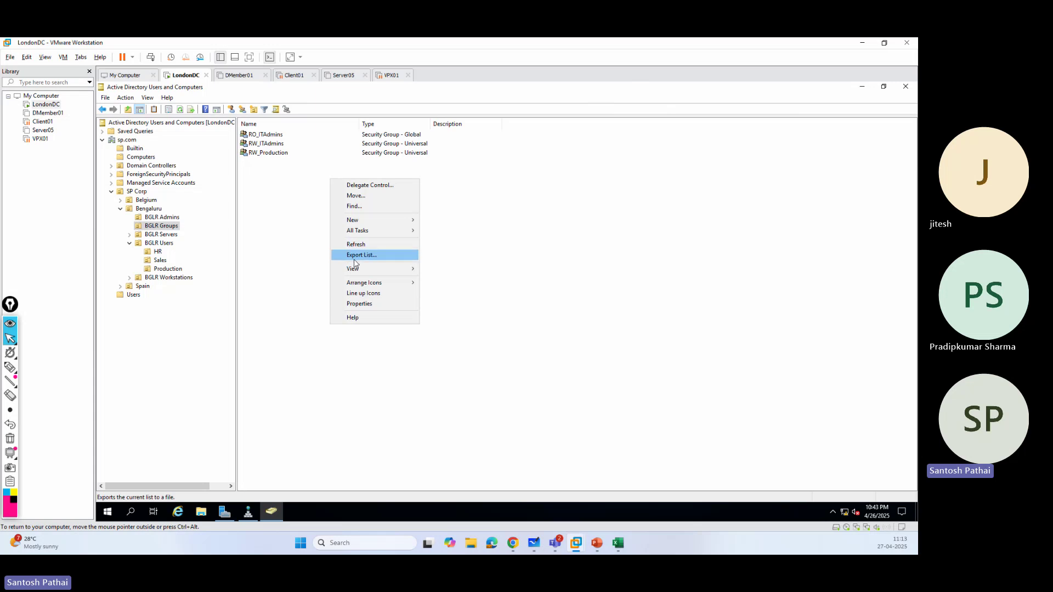
mouse_move(362, 220)
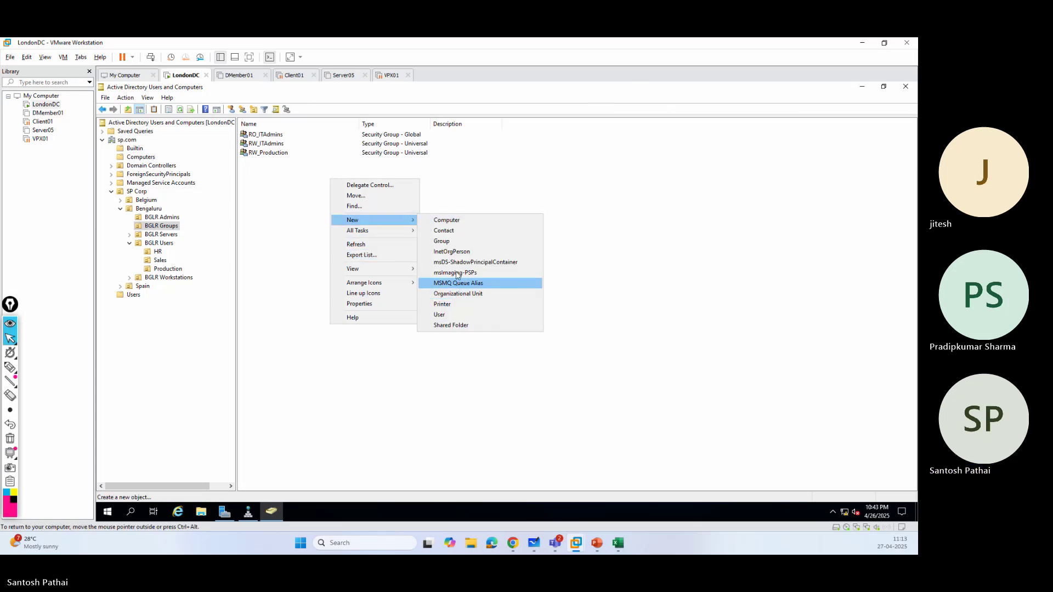
click(453, 245)
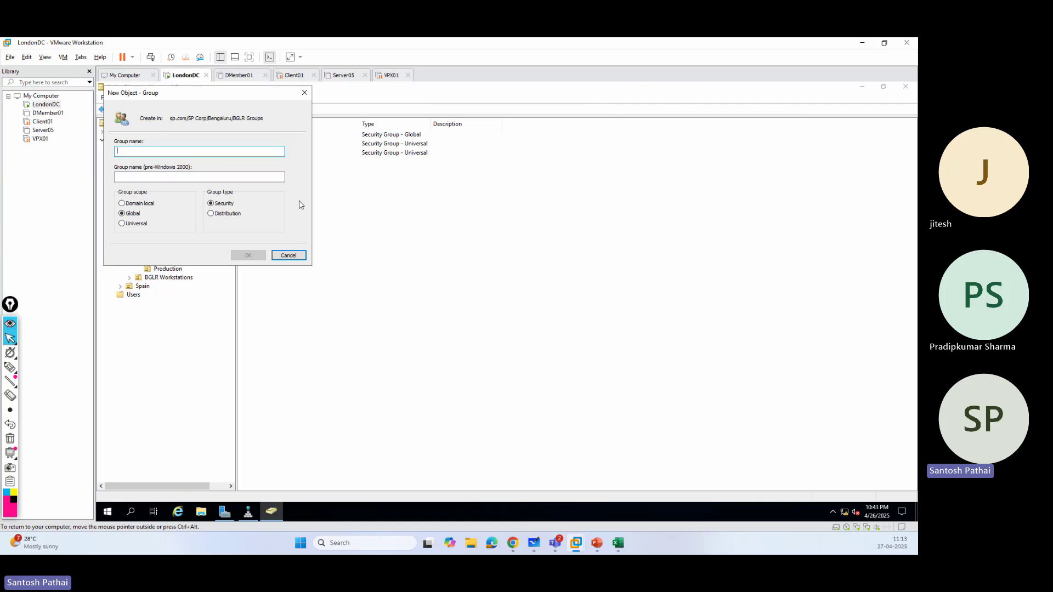
text(RW_Sales)
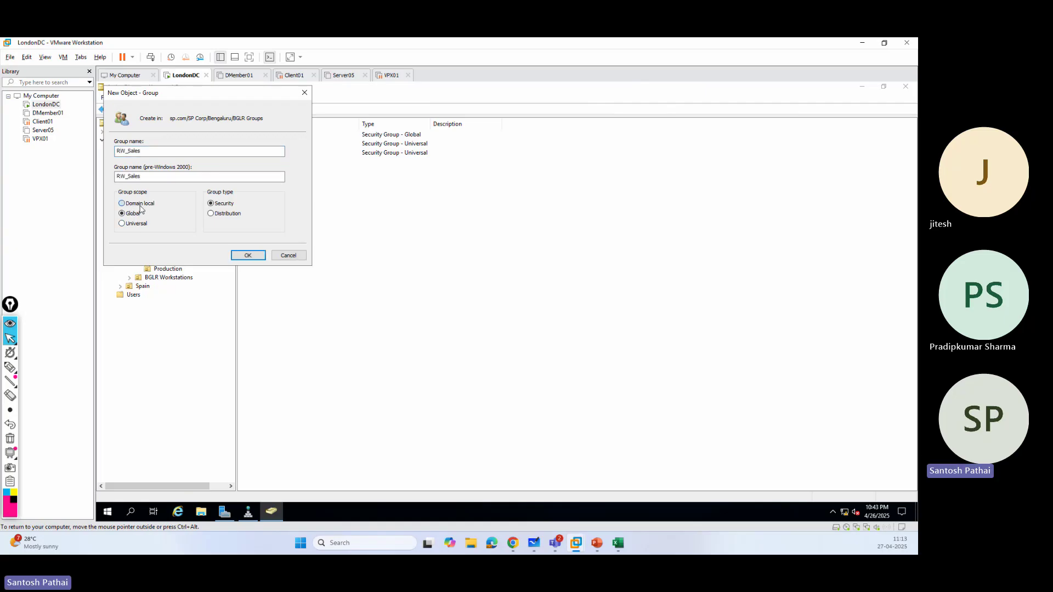
click(133, 204)
click(249, 253)
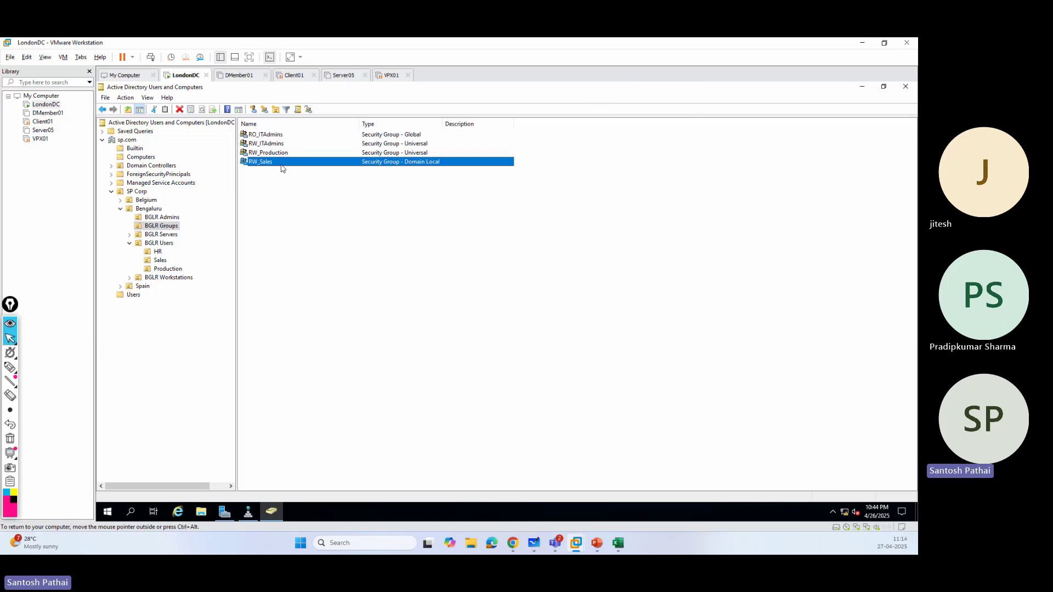
- Mark the scopes of the four groups, circle their names with an arrow pointing at them, and clear the markings
click(10, 367)
mouse_move(447, 163)
mouse_down()
mouse_move(469, 157)
mouse_move(431, 155)
mouse_move(449, 117)
mouse_up()
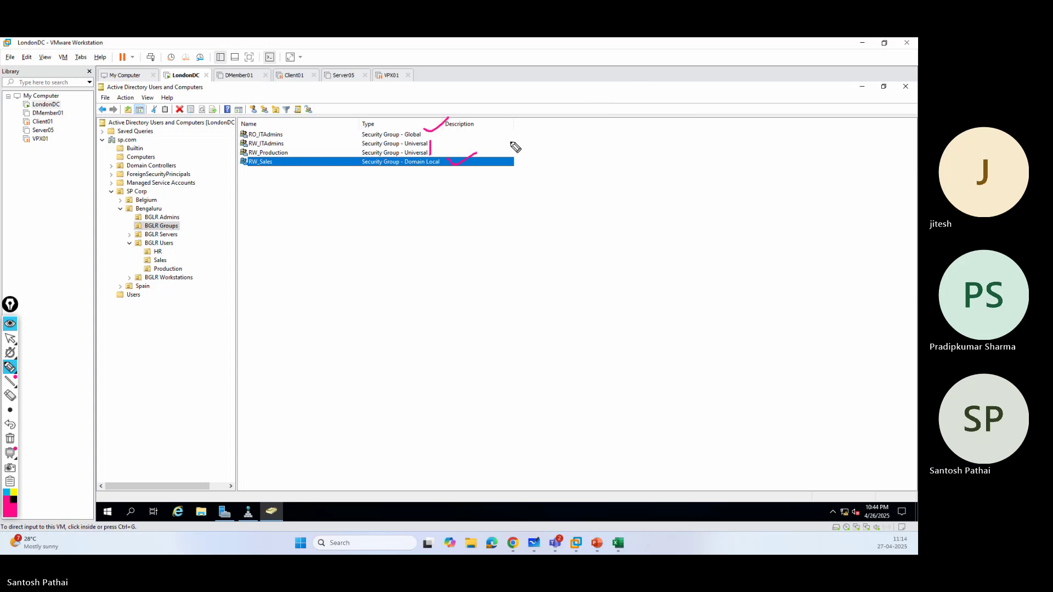
mouse_move(287, 112)
mouse_down()
mouse_move(242, 183)
mouse_move(349, 152)
mouse_move(288, 112)
mouse_up()
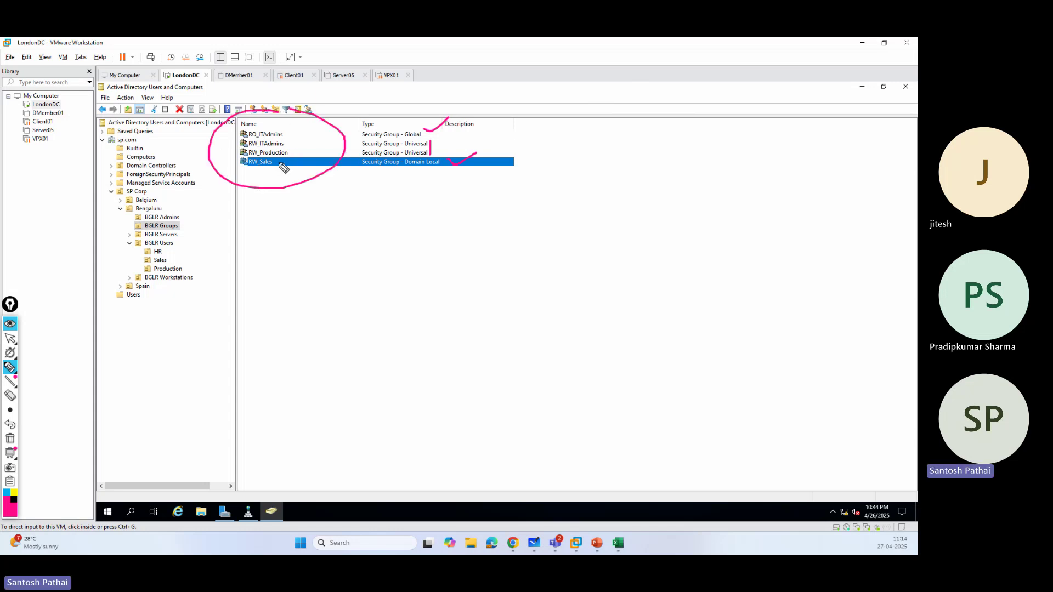
mouse_move(427, 86)
mouse_down()
mouse_move(335, 125)
mouse_move(346, 130)
mouse_up()
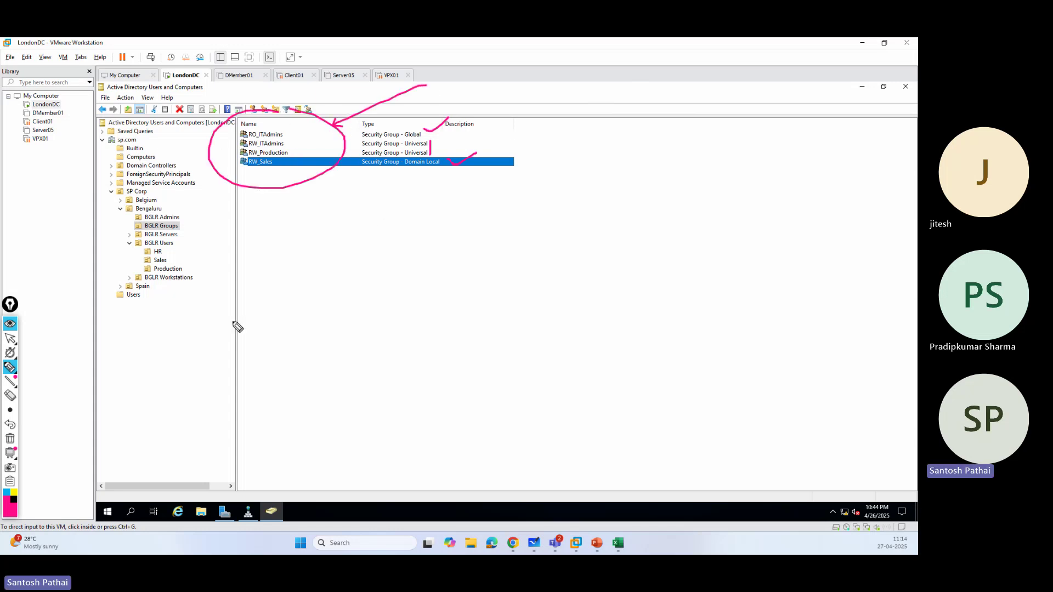
click(11, 438)
click(12, 339)
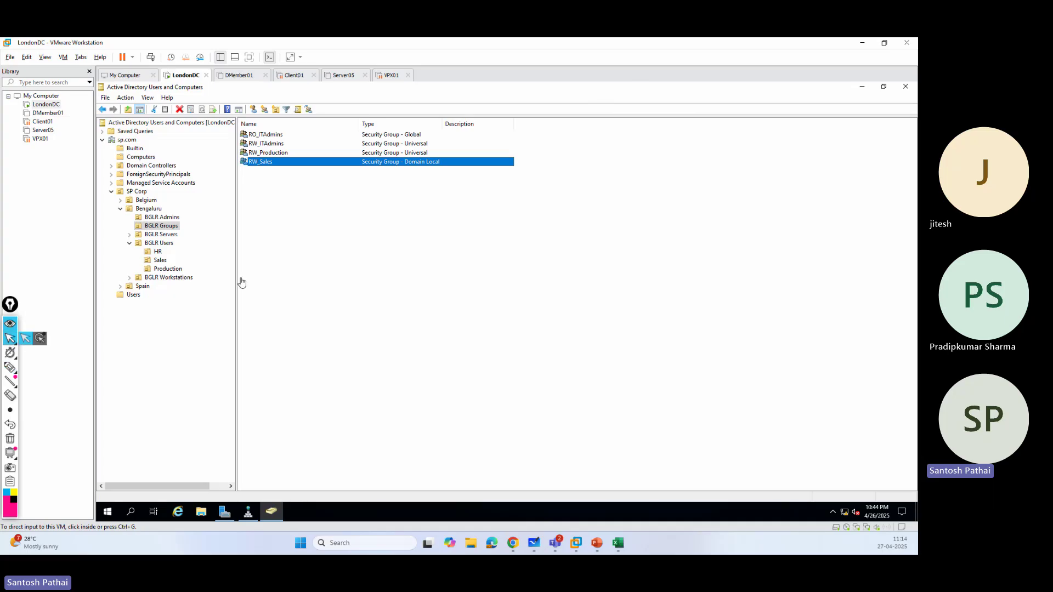
- Open the member list of the RO_ITAdmins group and add the first user from BGLR Admins by first name
right_click(265, 155)
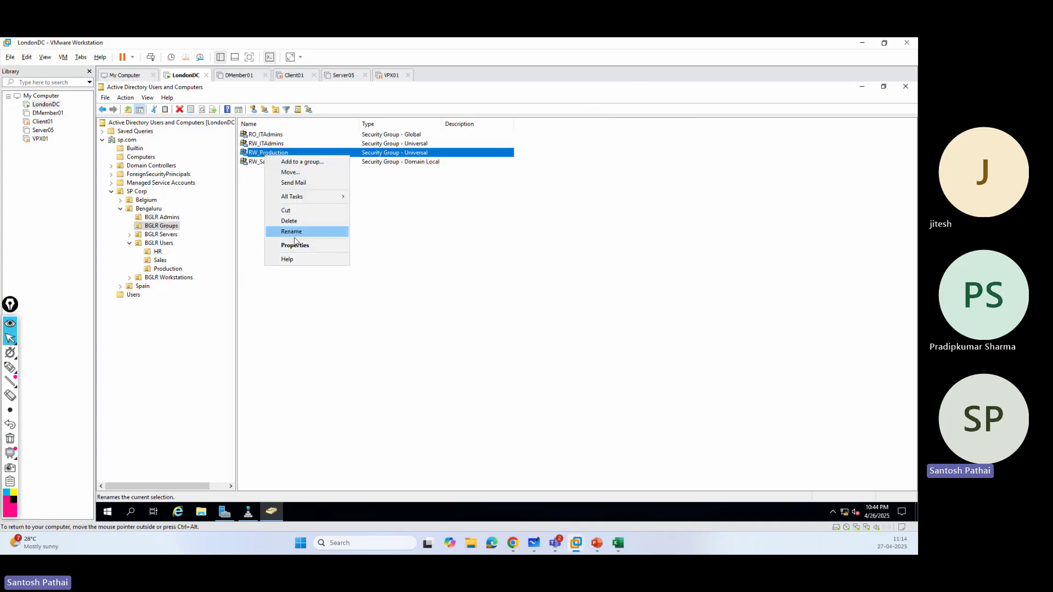
click(376, 265)
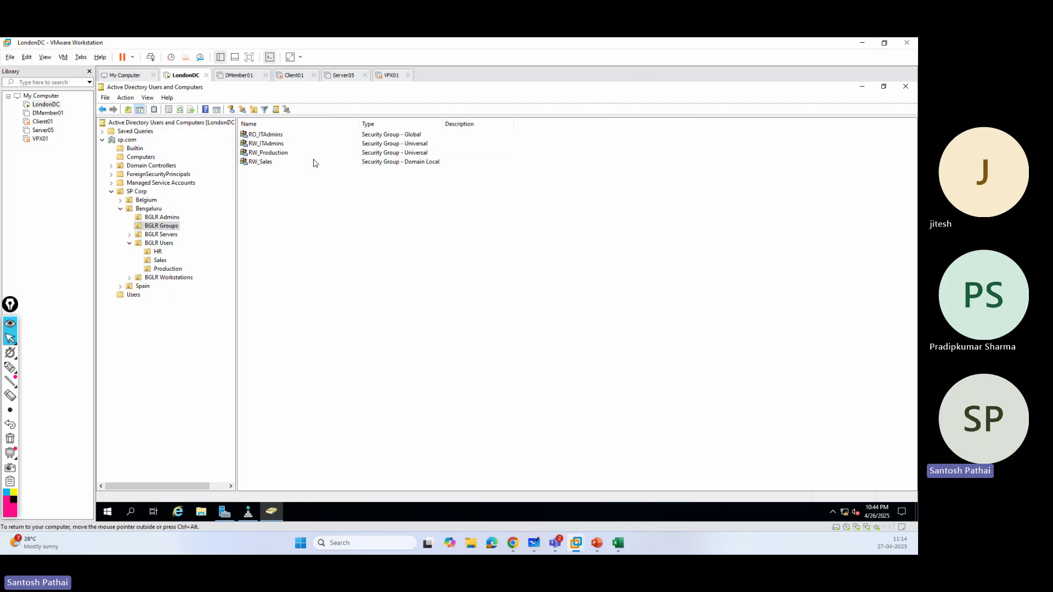
right_click(269, 136)
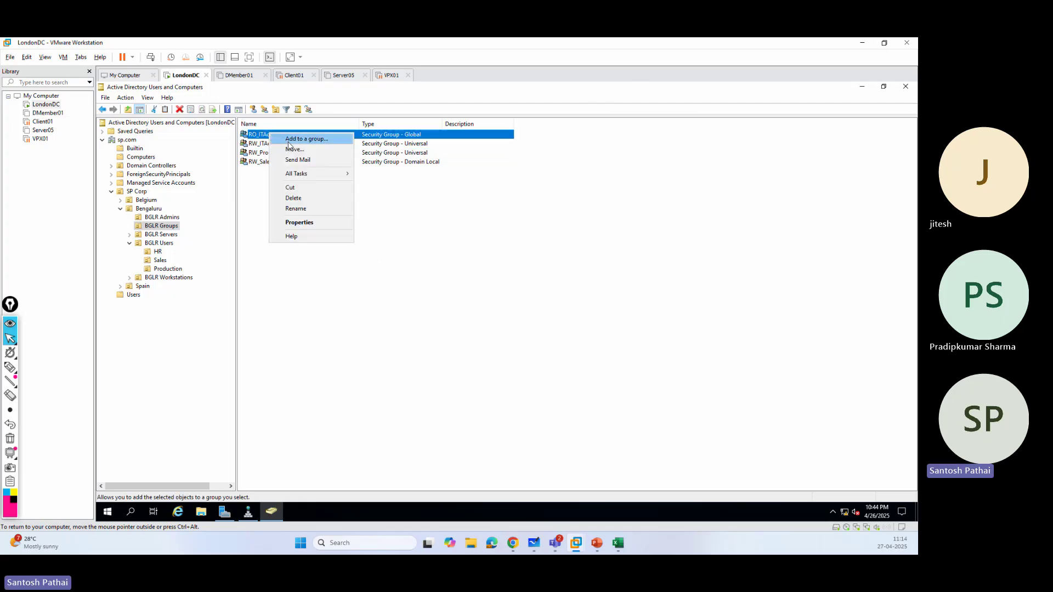
click(299, 223)
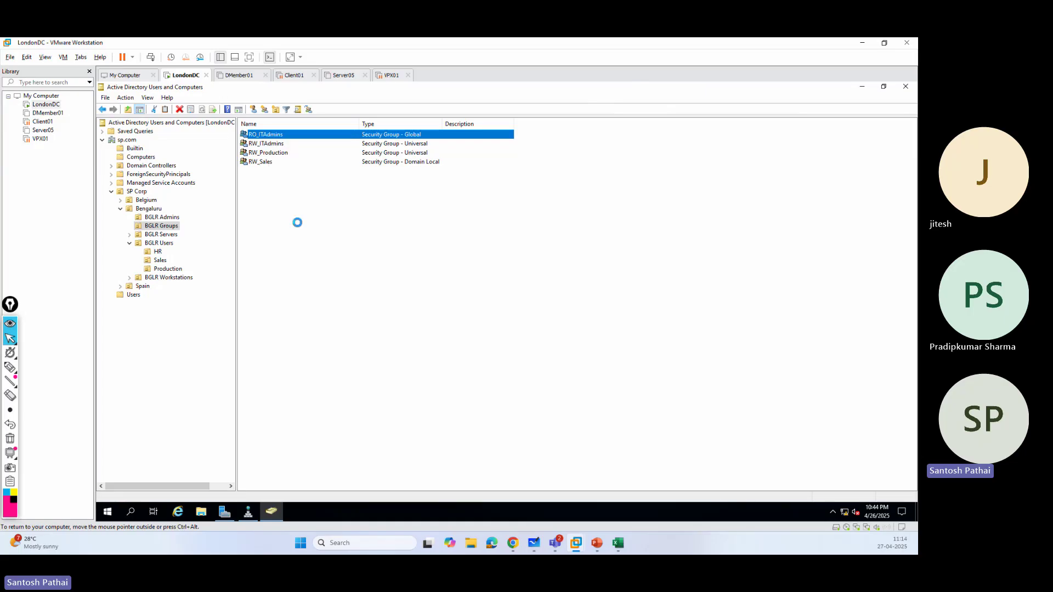
click(453, 206)
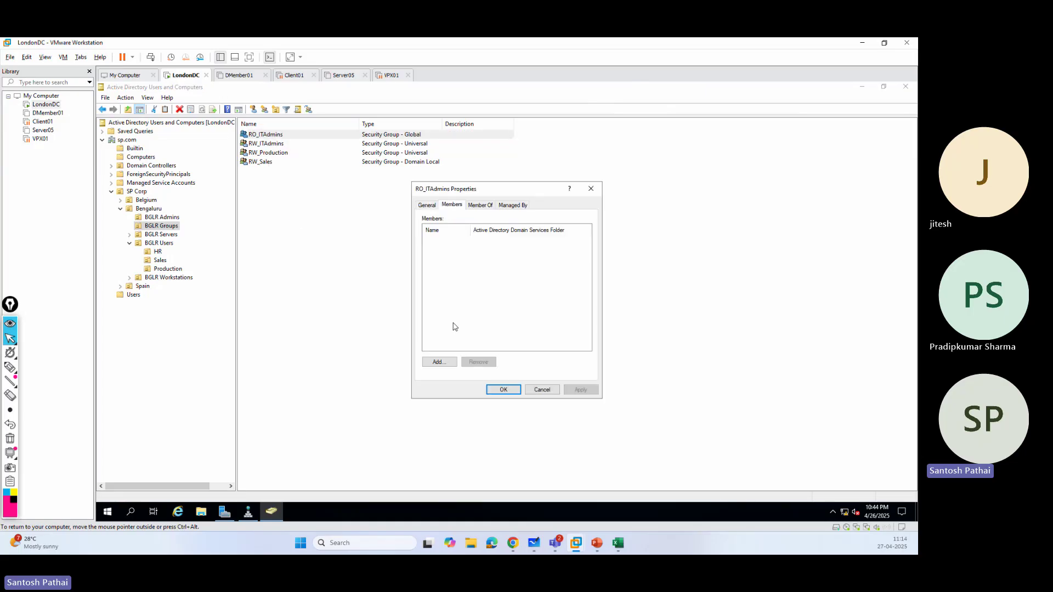
click(439, 362)
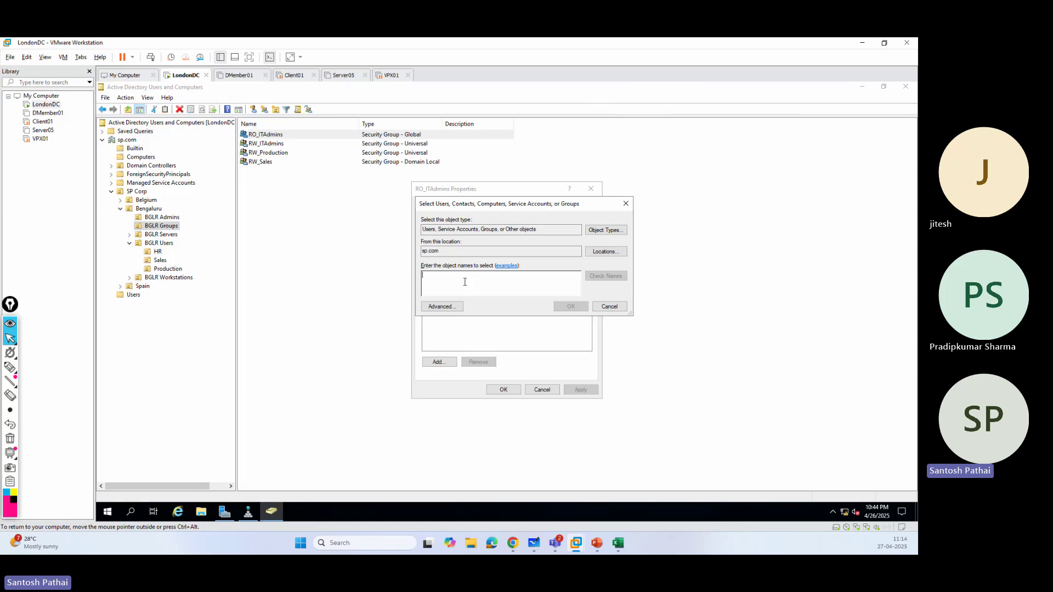
text(tin)
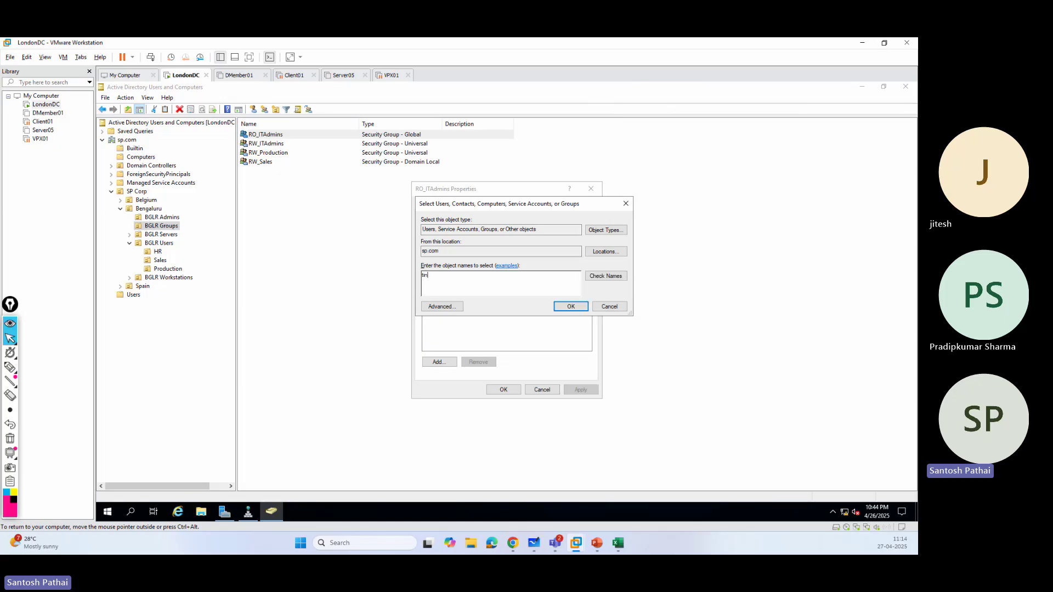
text(a)
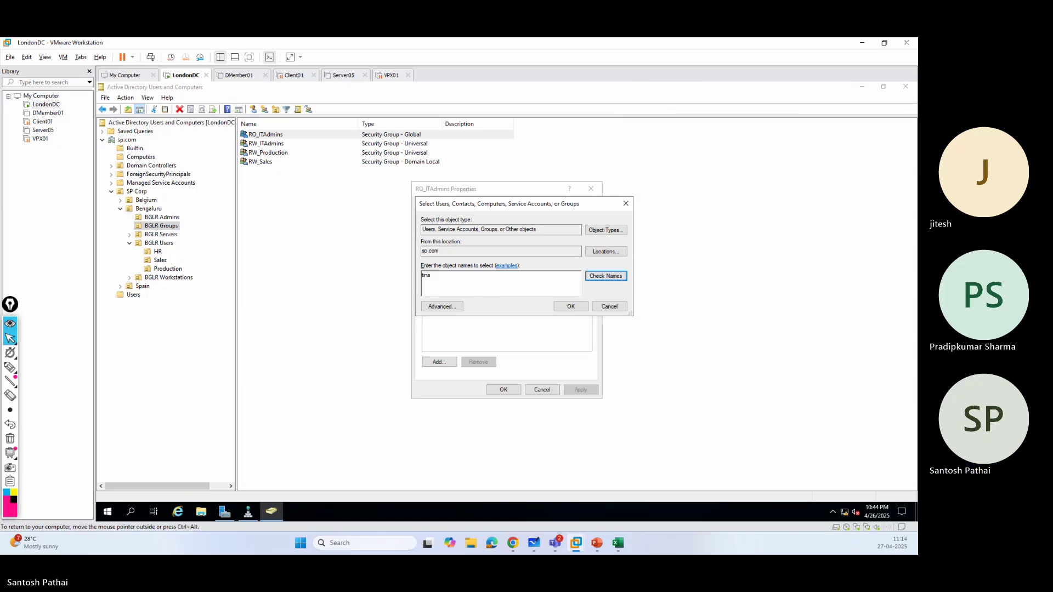
click(606, 276)
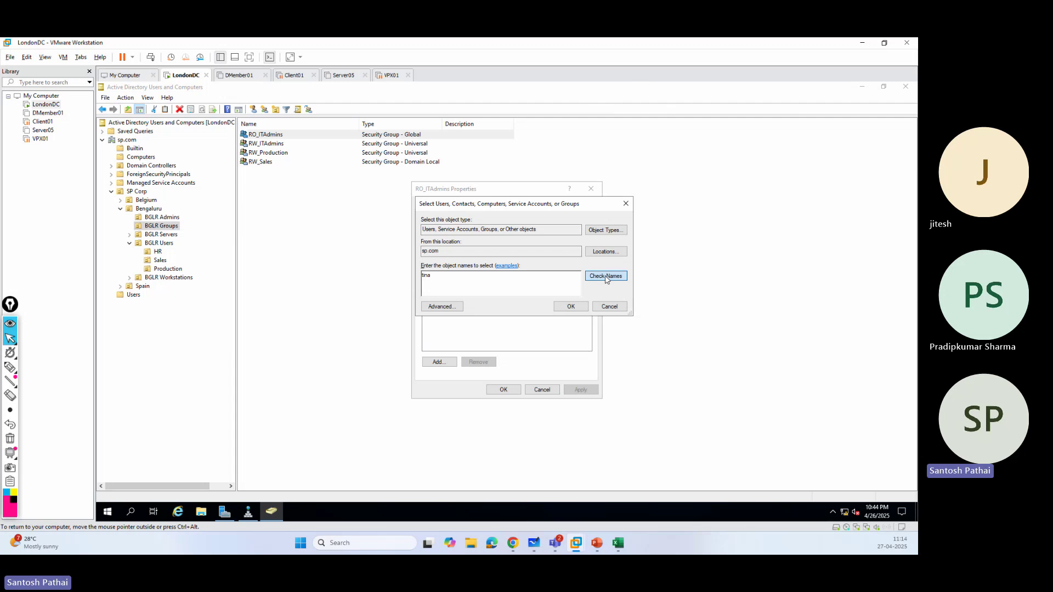
click(570, 306)
- Add two more BGLR Admins users to the RO_ITAdmins members and save the group's properties
click(439, 362)
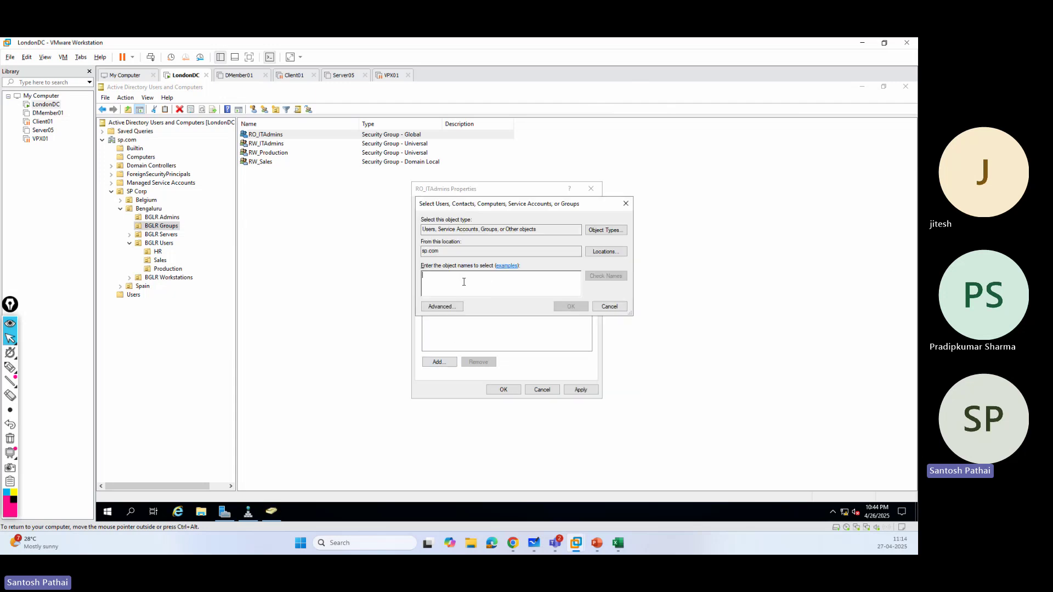
text(tany)
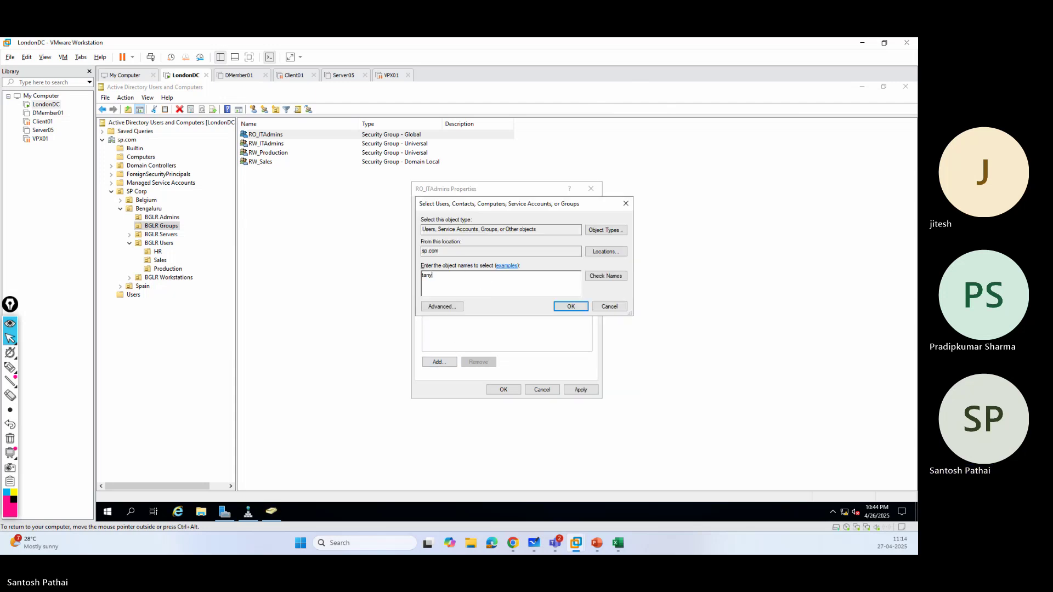
text(a)
click(606, 276)
click(570, 306)
click(439, 363)
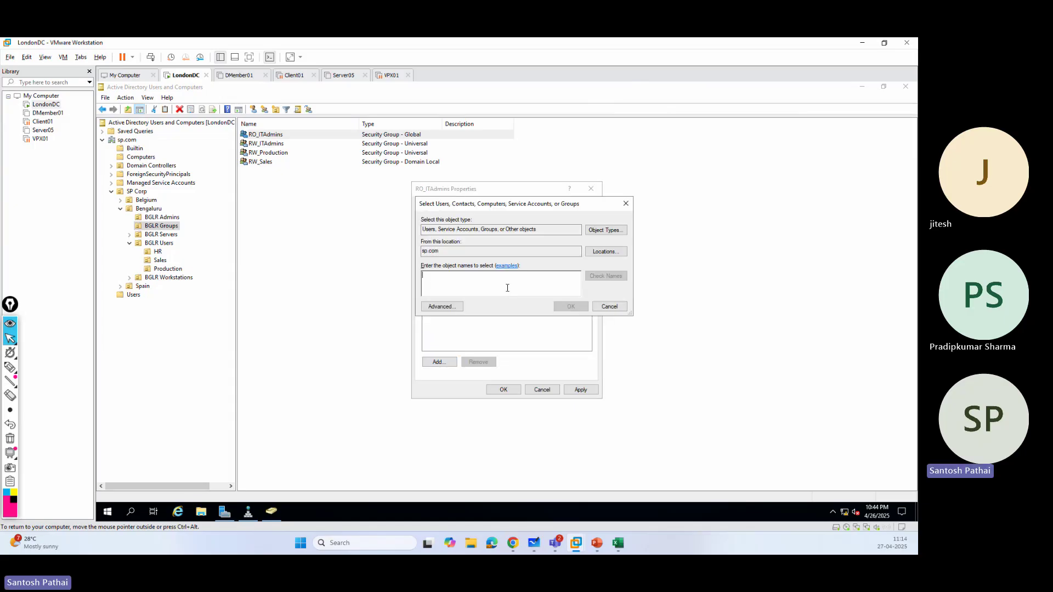
text(kiara)
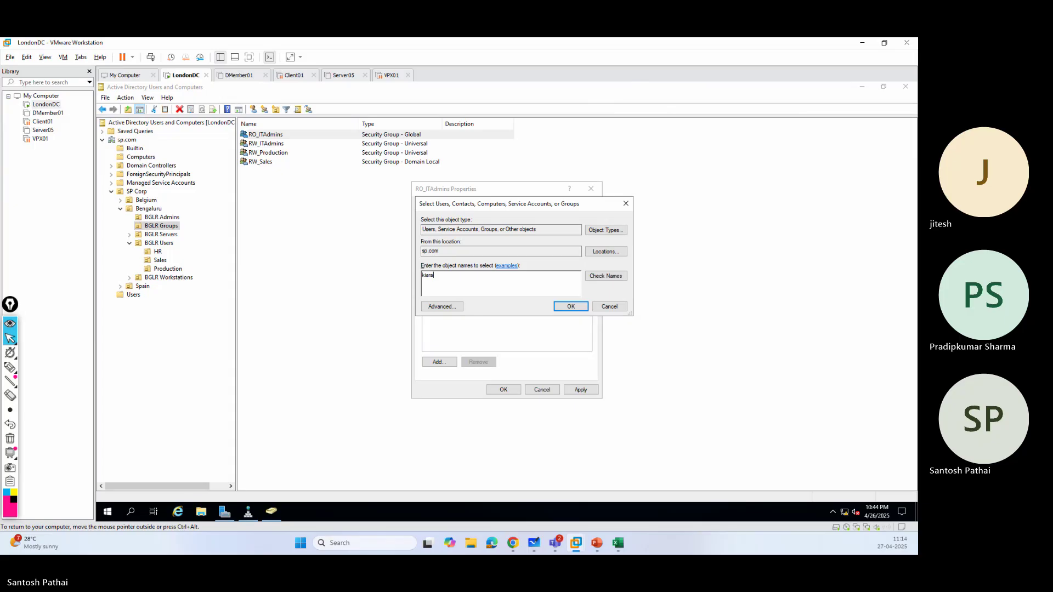
click(606, 276)
click(570, 307)
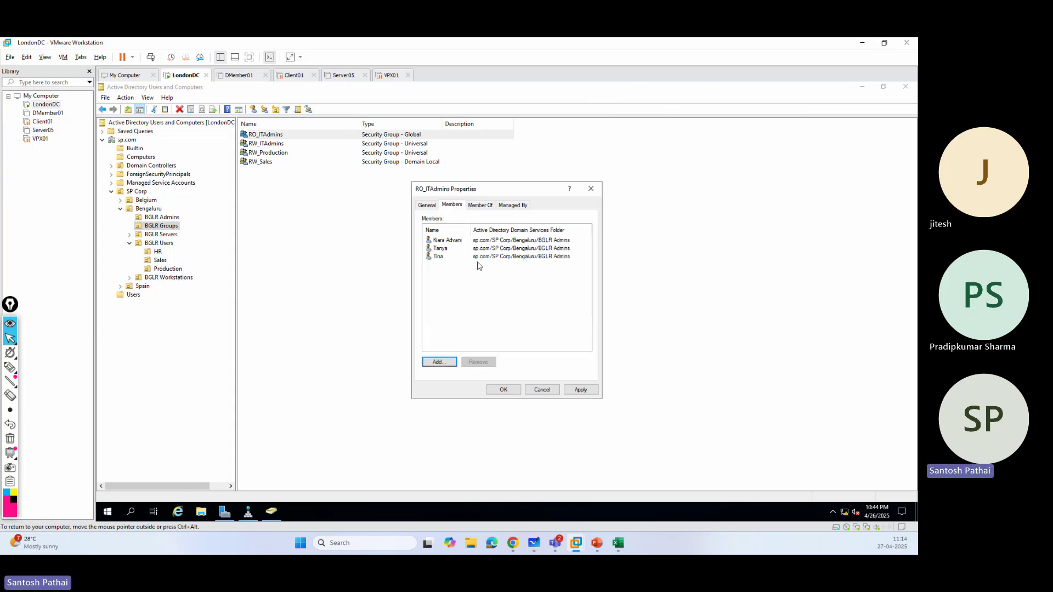
click(504, 390)
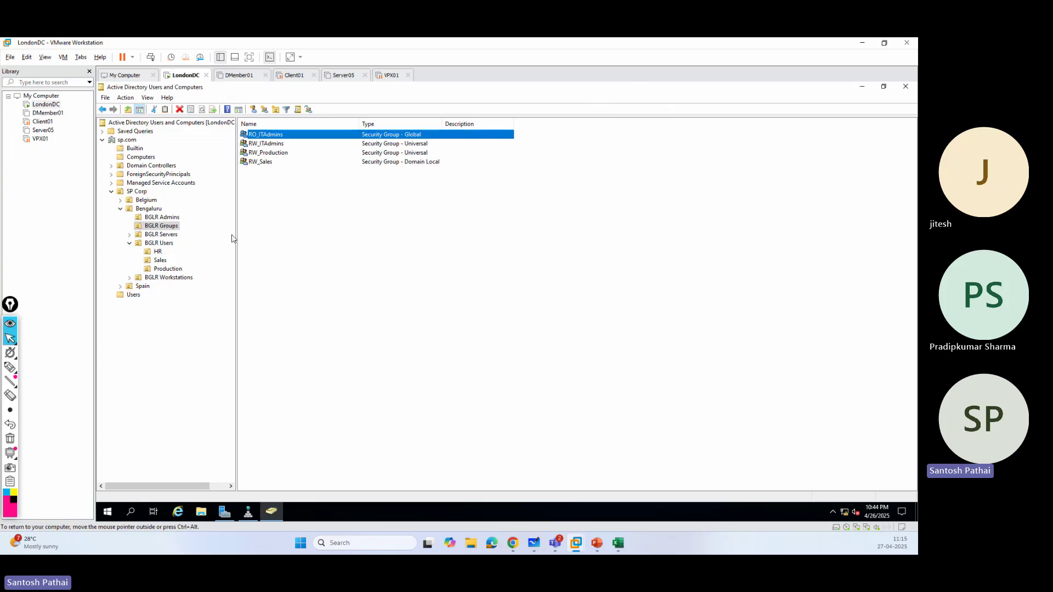
- Add both users of the Production unit under BGLR Users to the RW_Production group
click(174, 270)
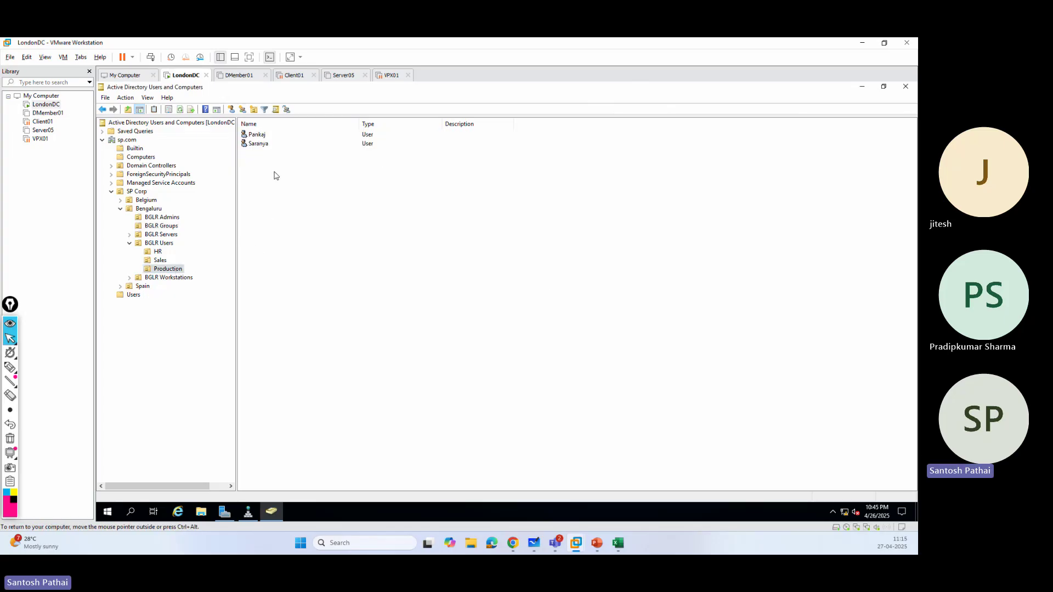
drag(276, 175, 259, 140)
right_click(276, 140)
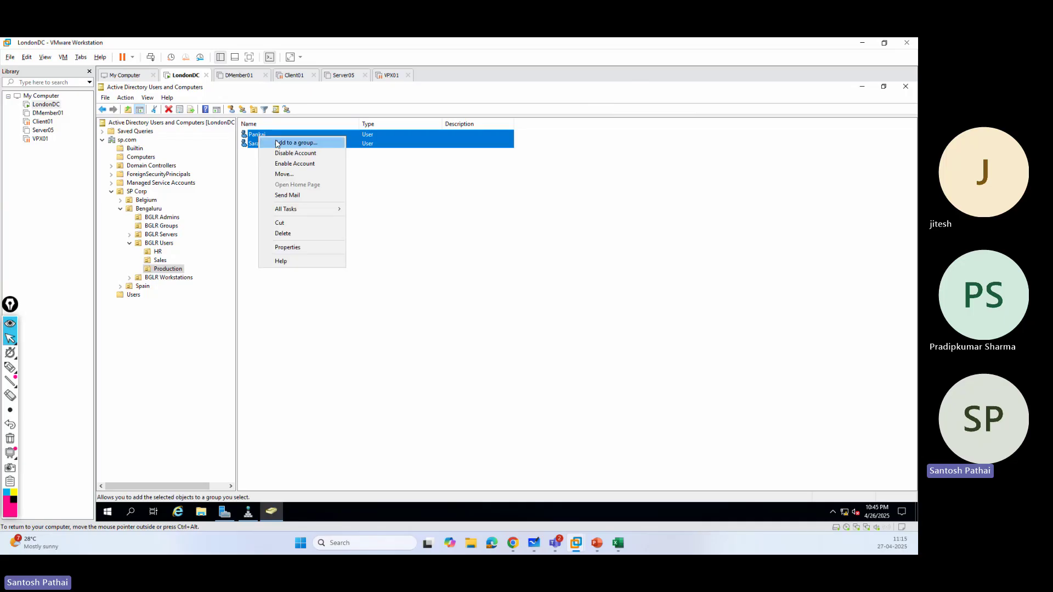
click(280, 143)
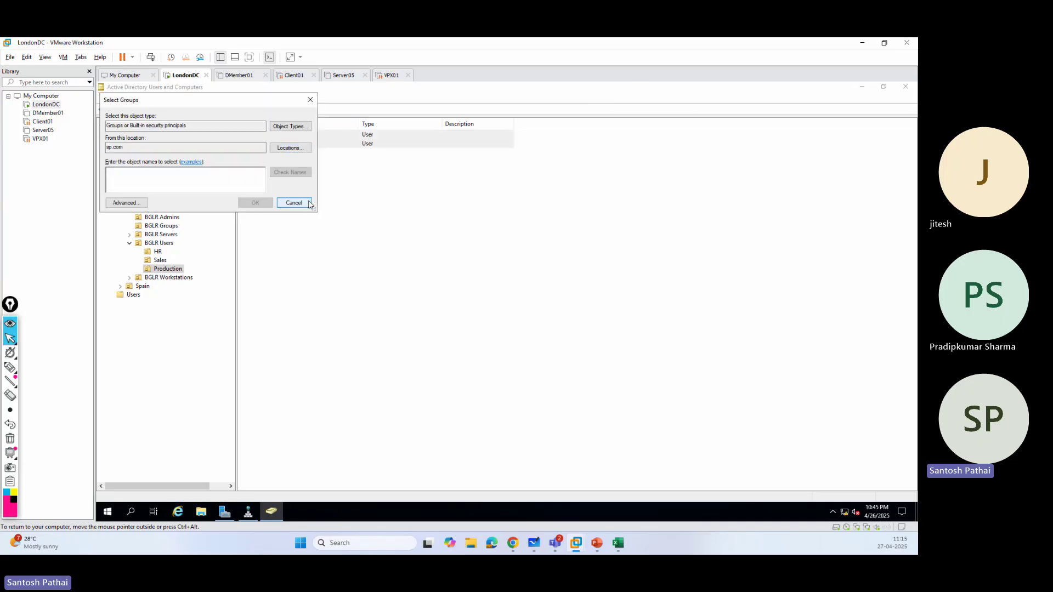
text(t)
text(_)
text(pro)
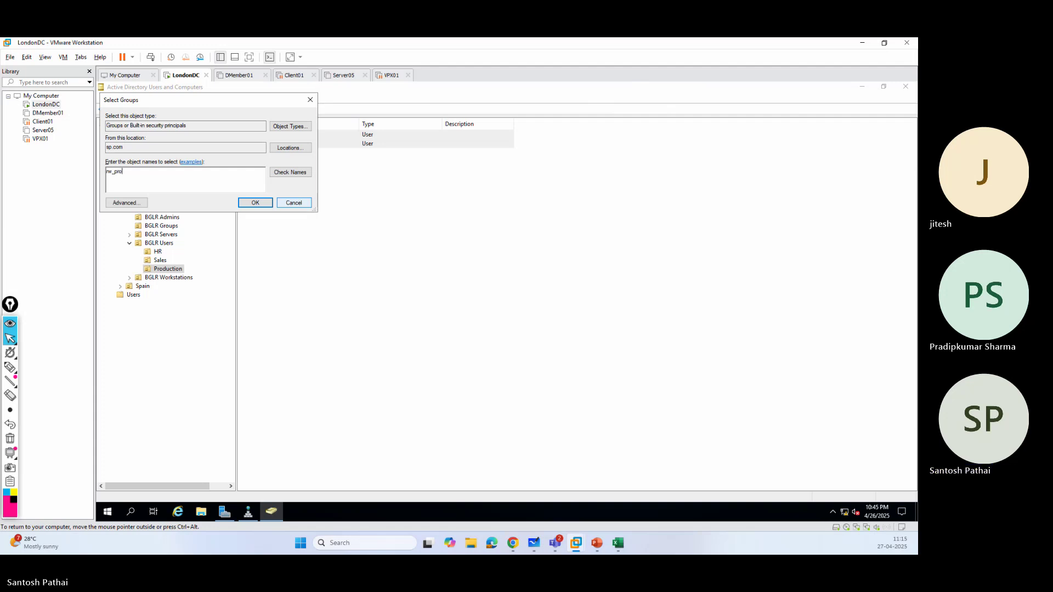
click(291, 173)
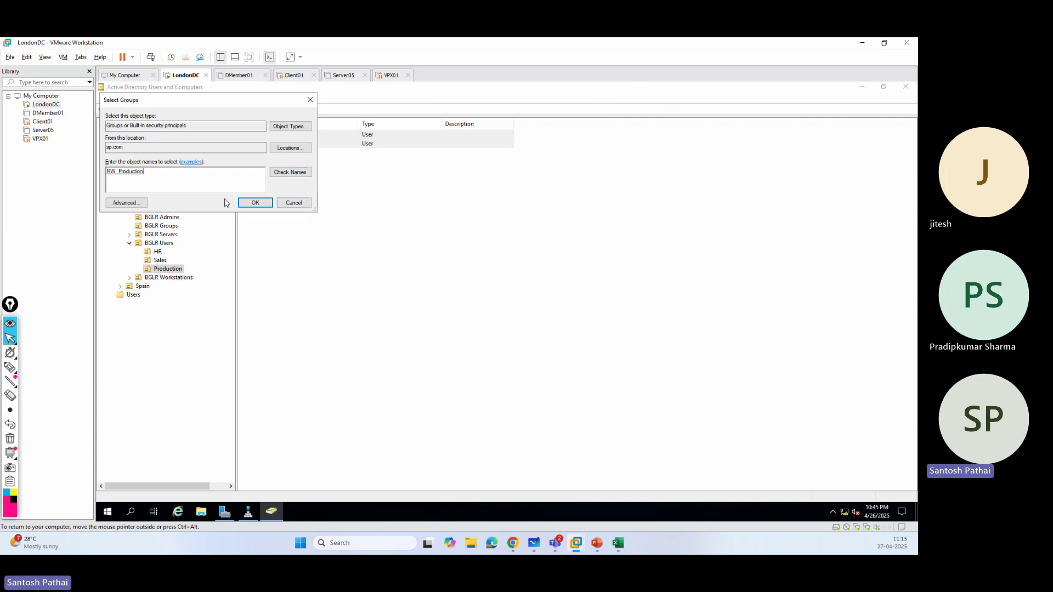
click(255, 203)
click(557, 332)
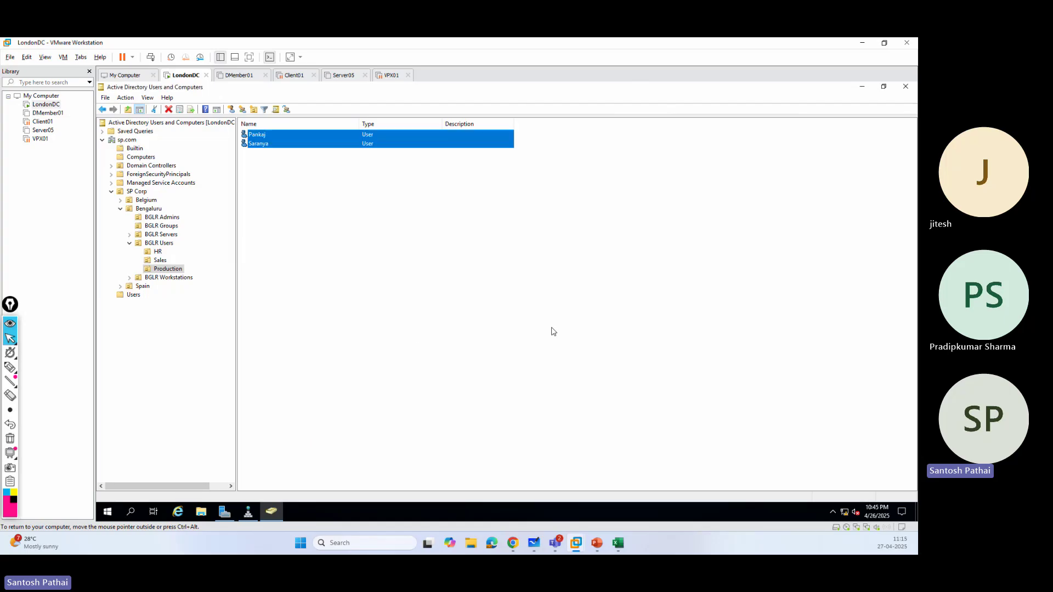
- Add both users of the Sales unit under BGLR Users to the RW_Sales group
click(161, 261)
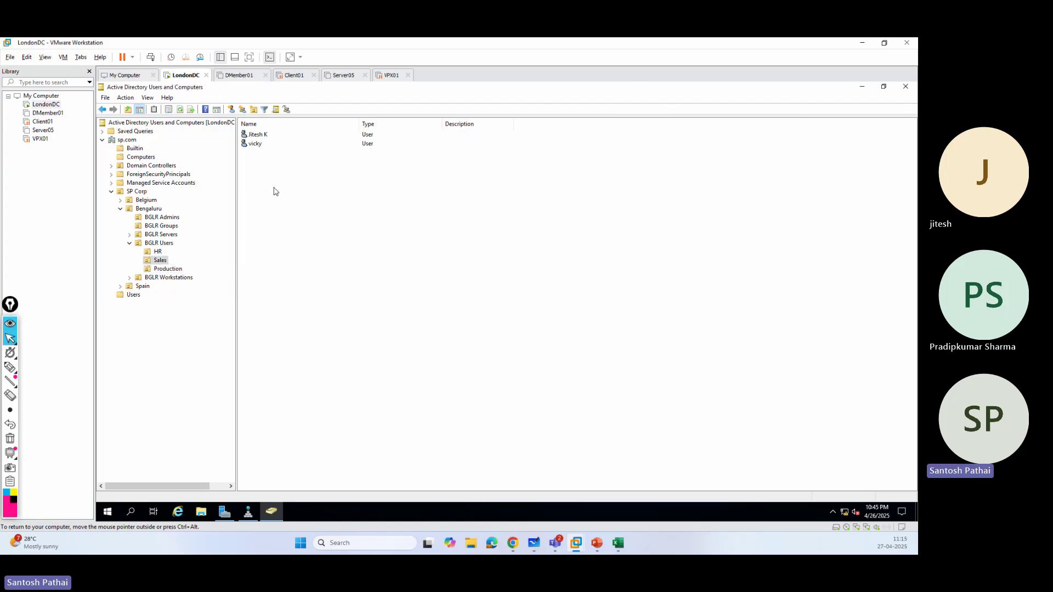
drag(293, 187, 255, 136)
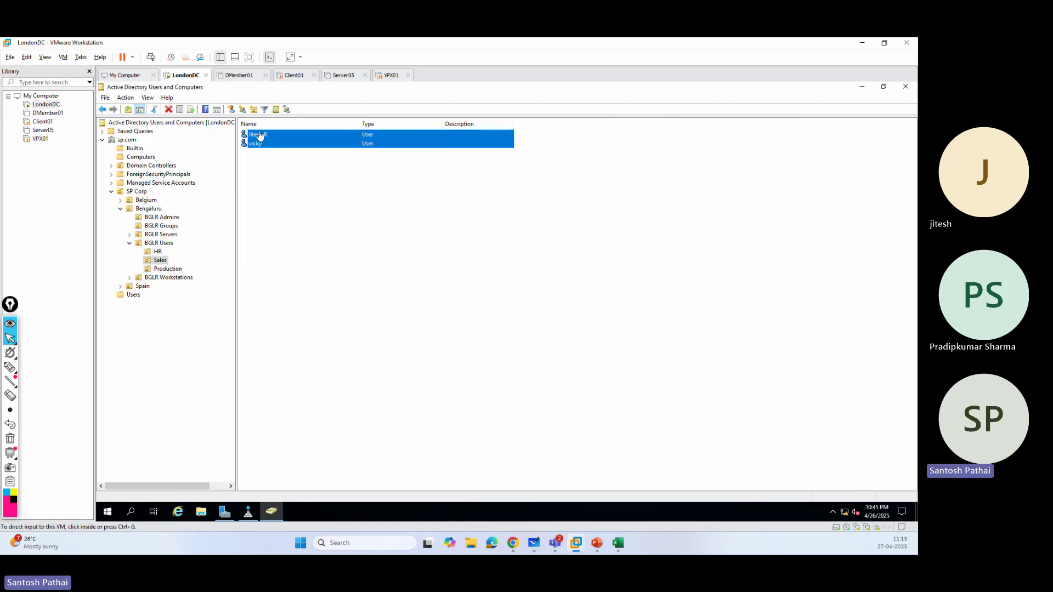
right_click(260, 136)
click(280, 143)
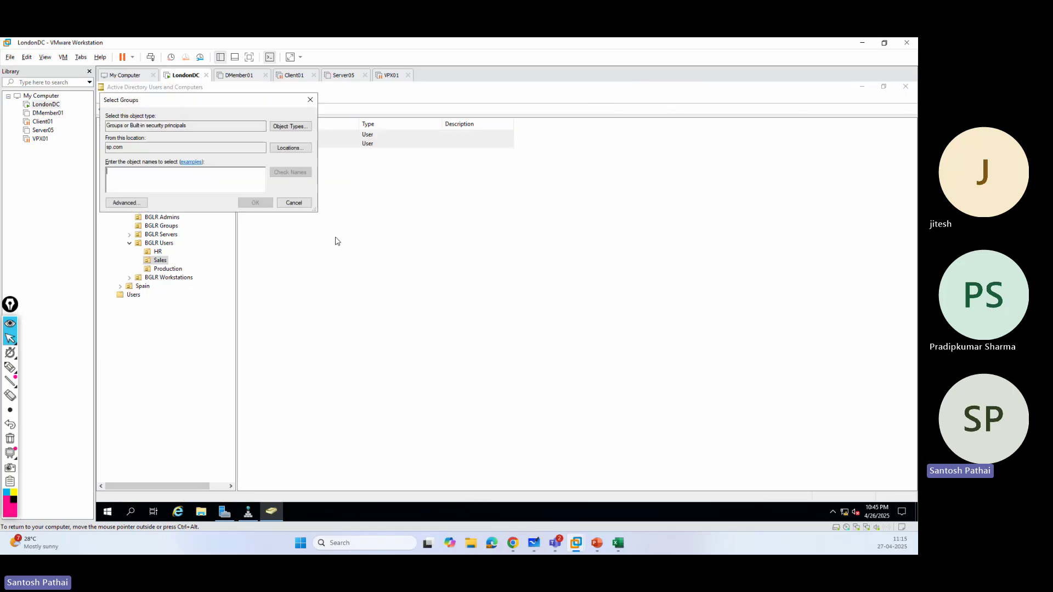
text(rw_sal)
click(290, 172)
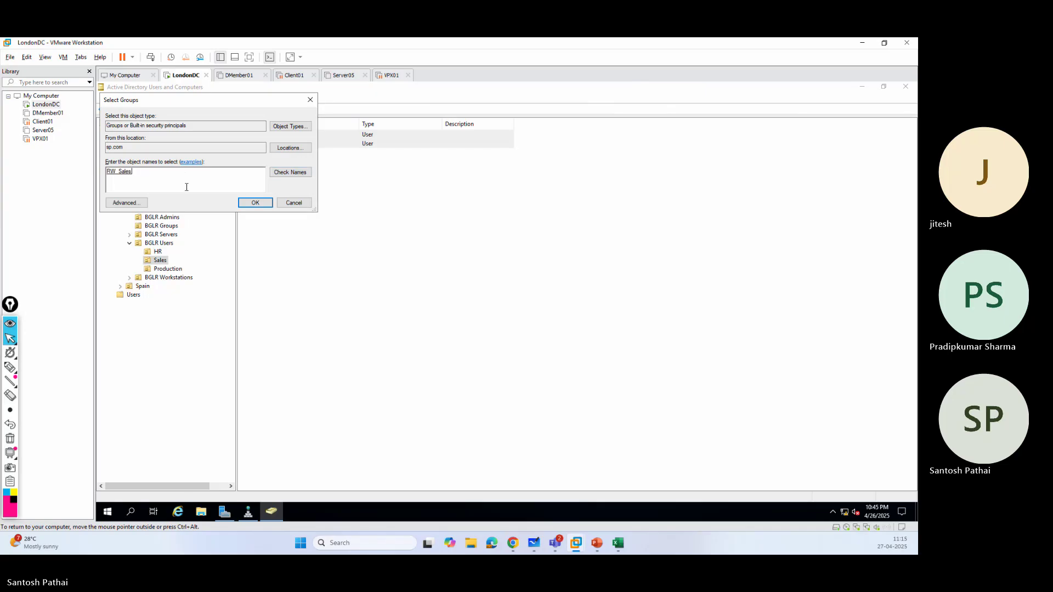
click(255, 203)
click(571, 332)
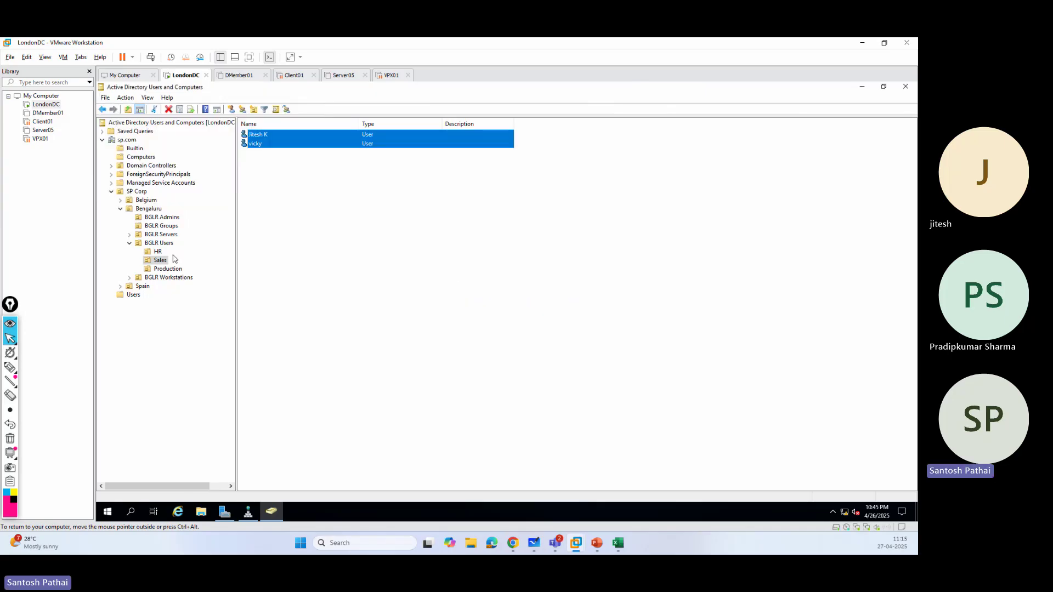
- Add the last two users listed in the BGLR Admins unit to the RO_ITAdmins group
click(162, 218)
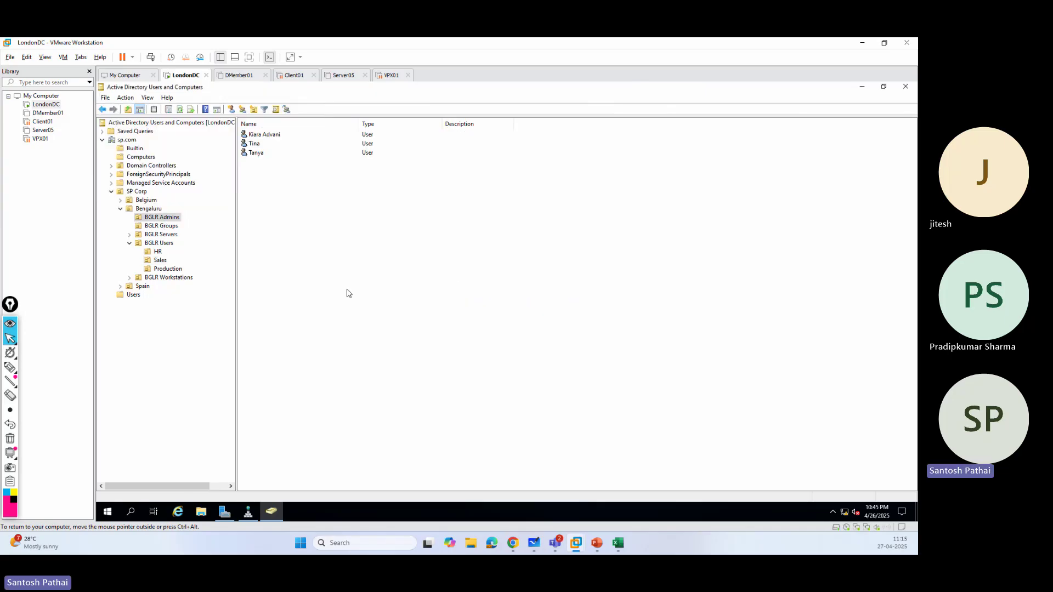
drag(280, 172, 257, 142)
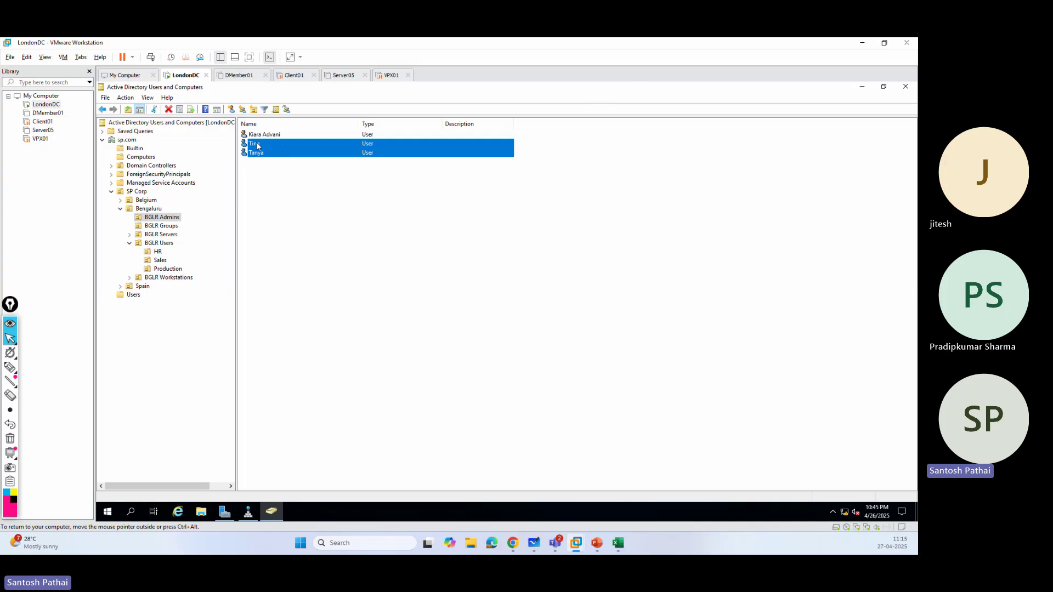
right_click(257, 143)
click(276, 150)
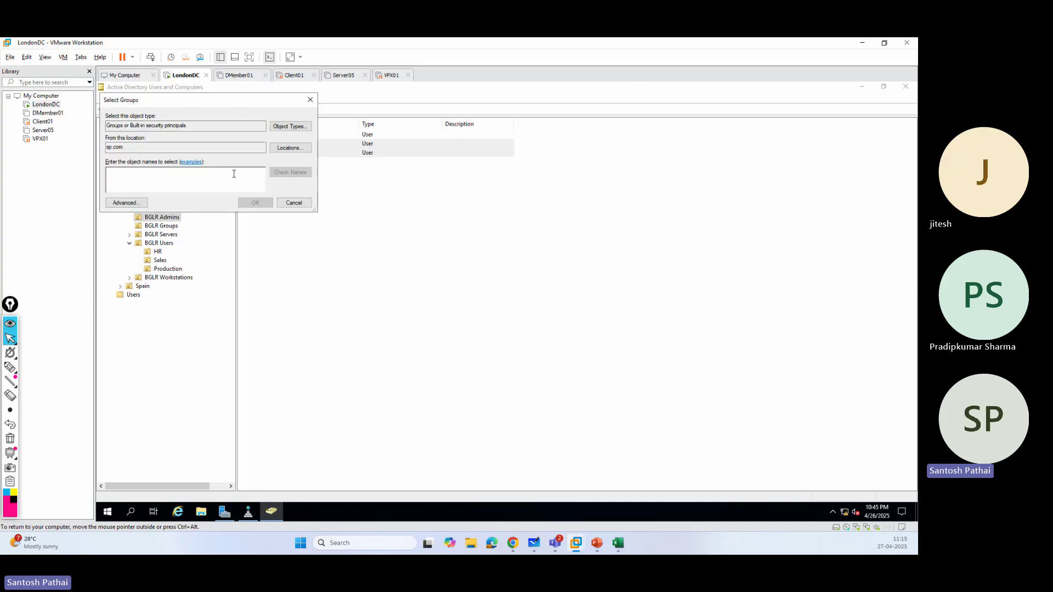
text(ro_)
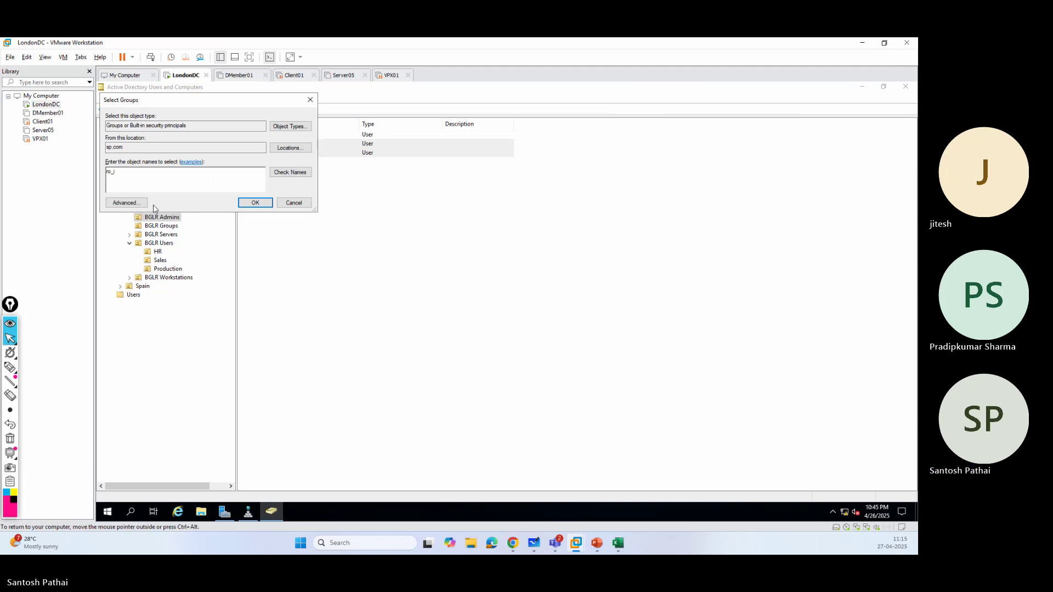
click(289, 173)
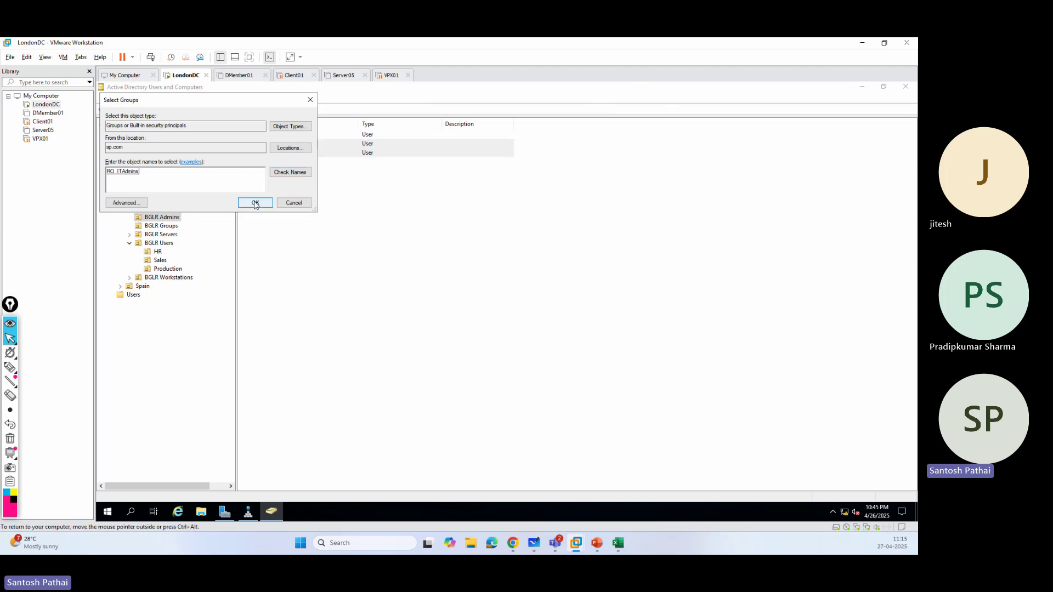
click(255, 203)
click(576, 331)
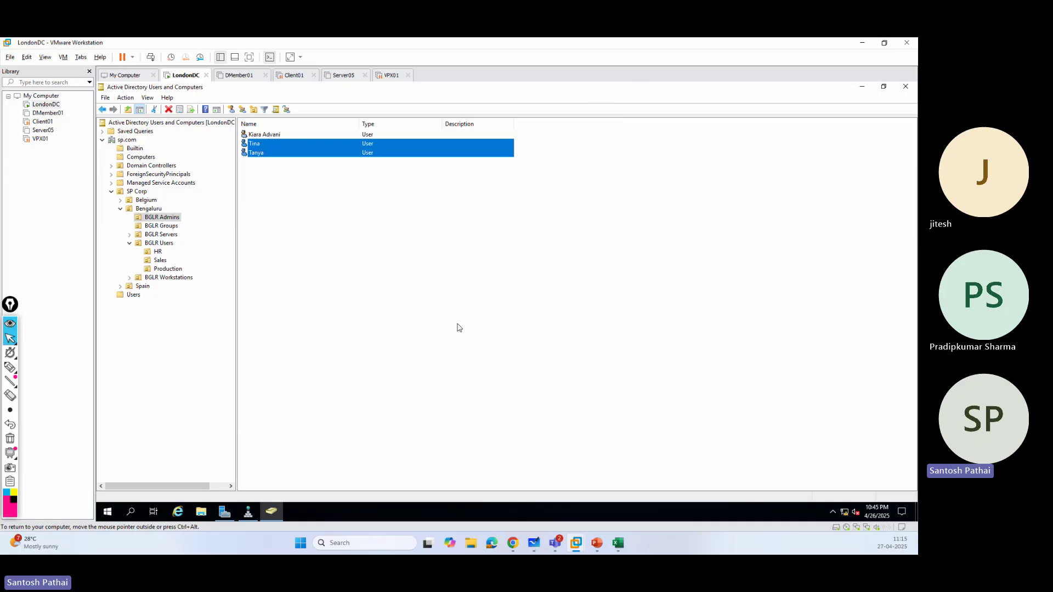
- Check the member list of the RO_ITAdmins group in BGLR Groups and close its properties without changes
click(161, 226)
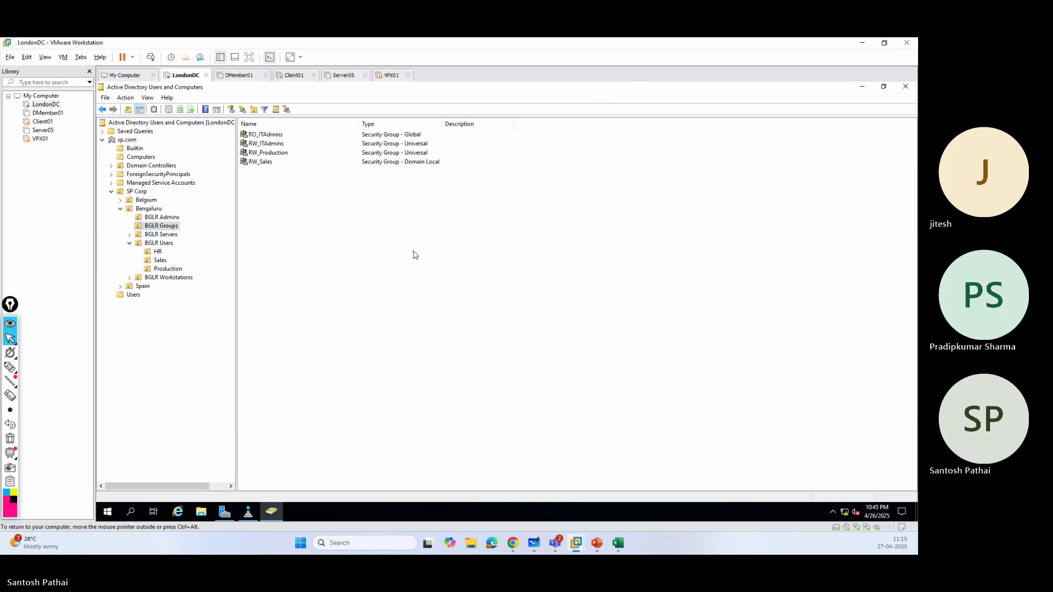
click(275, 136)
right_click(276, 137)
click(307, 228)
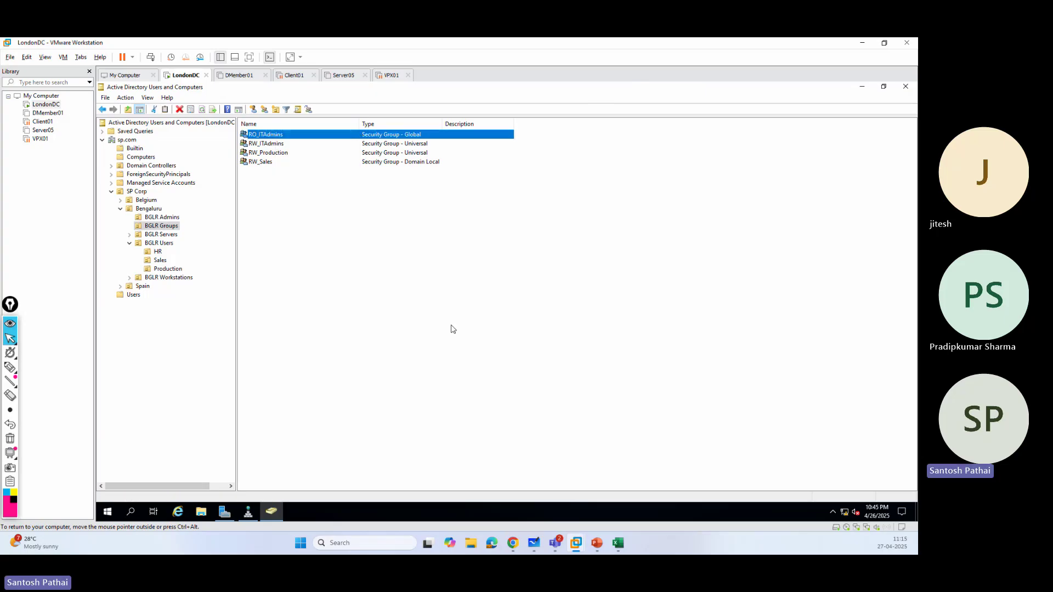
click(449, 207)
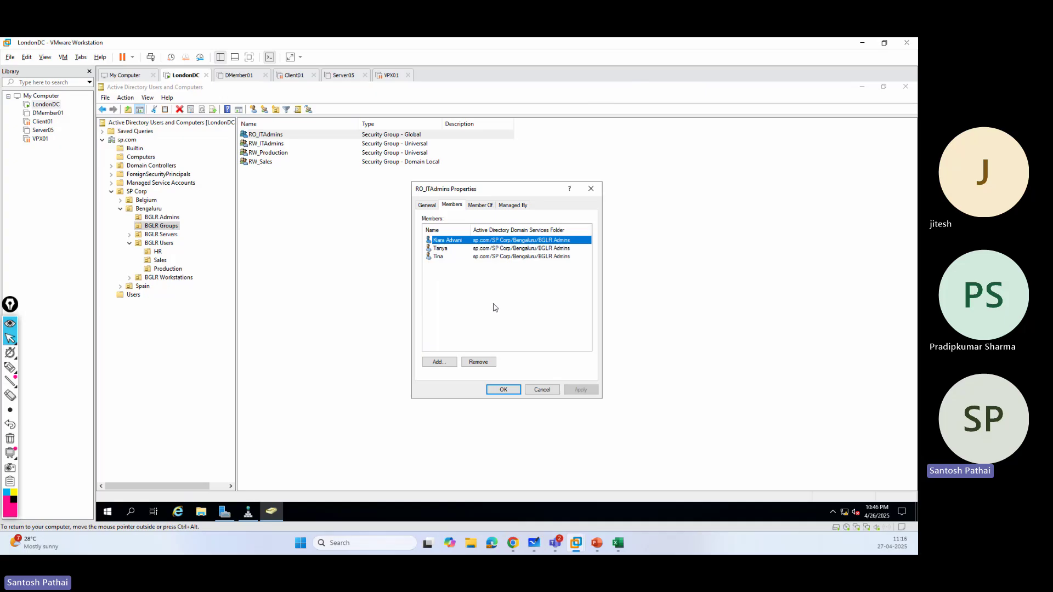
click(542, 390)
- Check the member list of the RW_ITAdmins group, then refresh BGLR Groups and check that list again
click(274, 144)
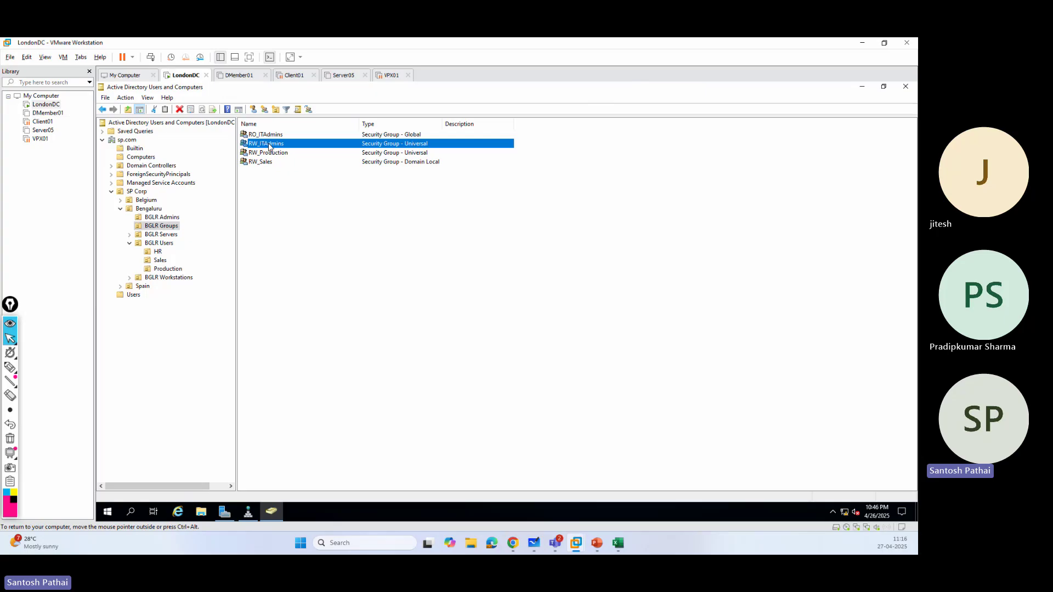
double_click(269, 145)
click(457, 207)
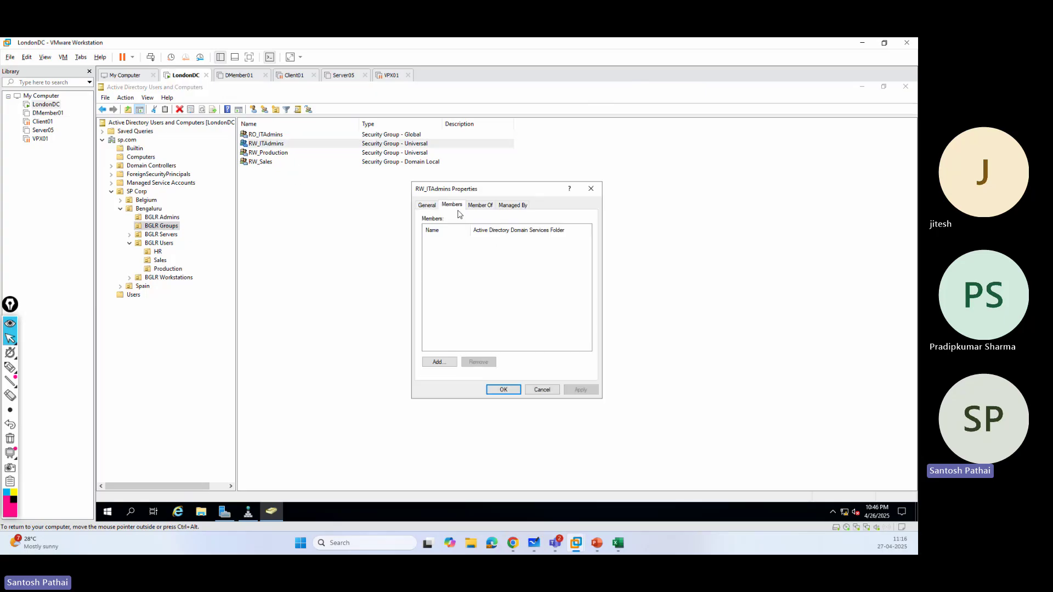
click(542, 390)
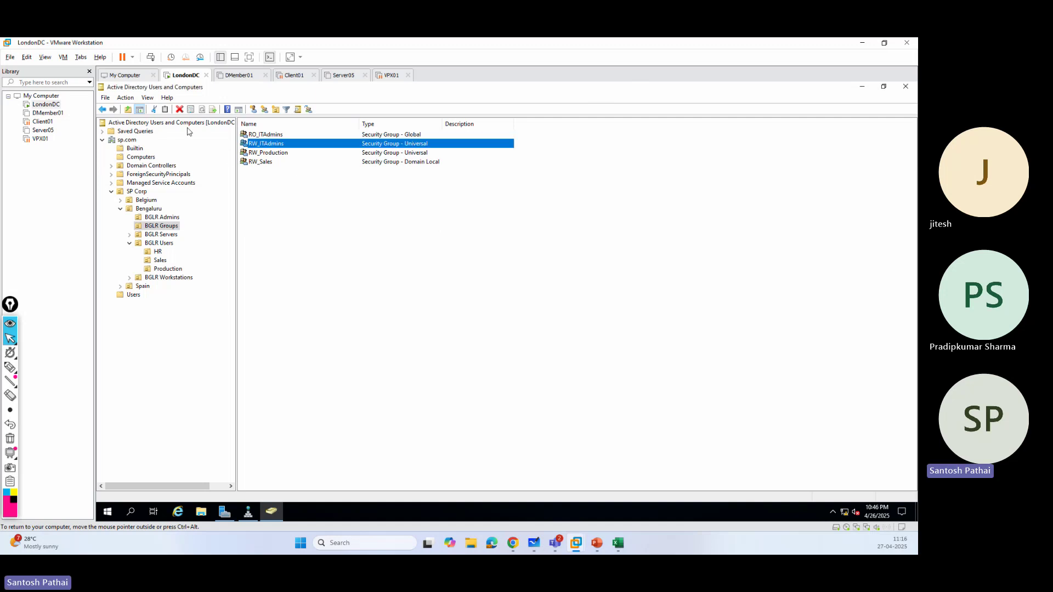
click(284, 218)
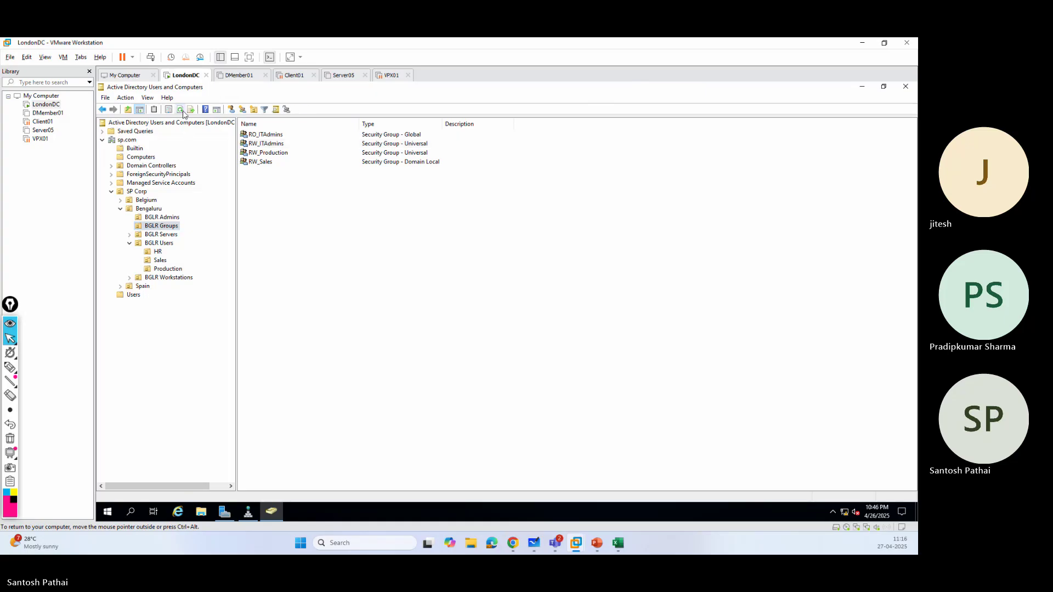
click(180, 109)
double_click(272, 145)
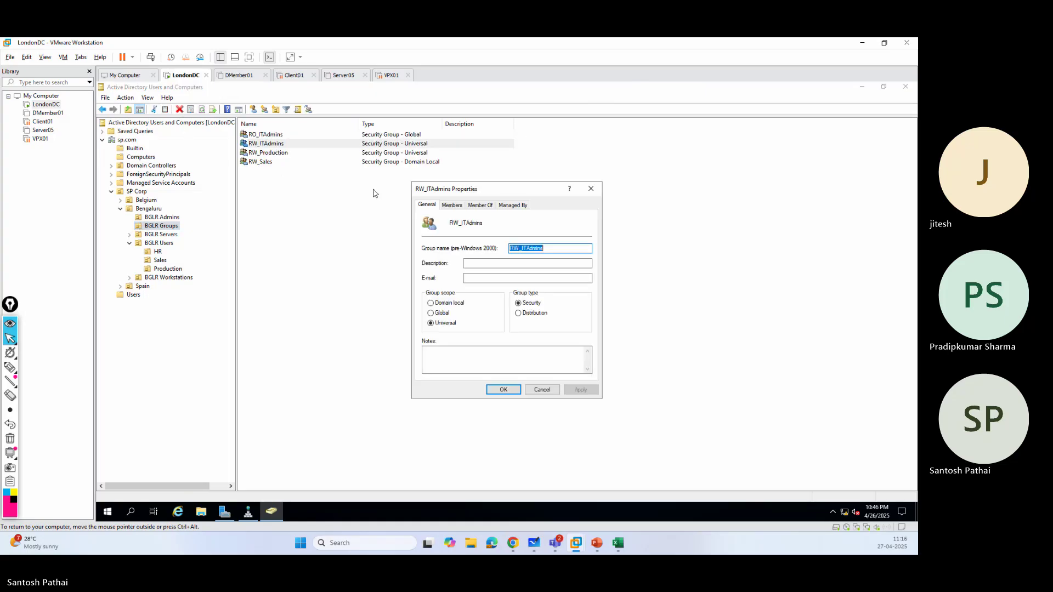
click(451, 204)
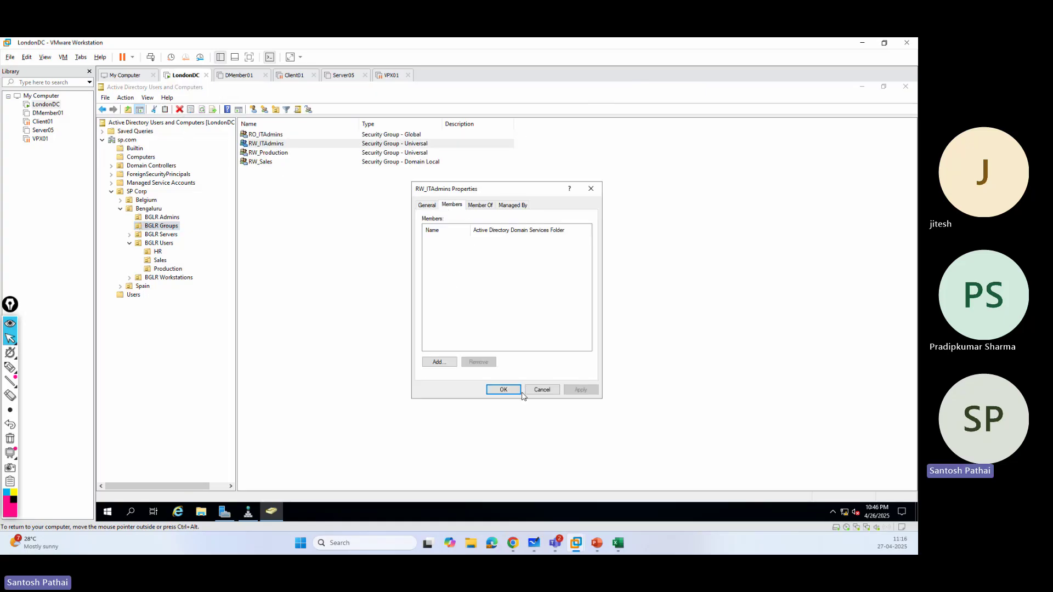
click(503, 389)
- Check the member lists of the RW_Production and RW_Sales groups in their properties
double_click(276, 155)
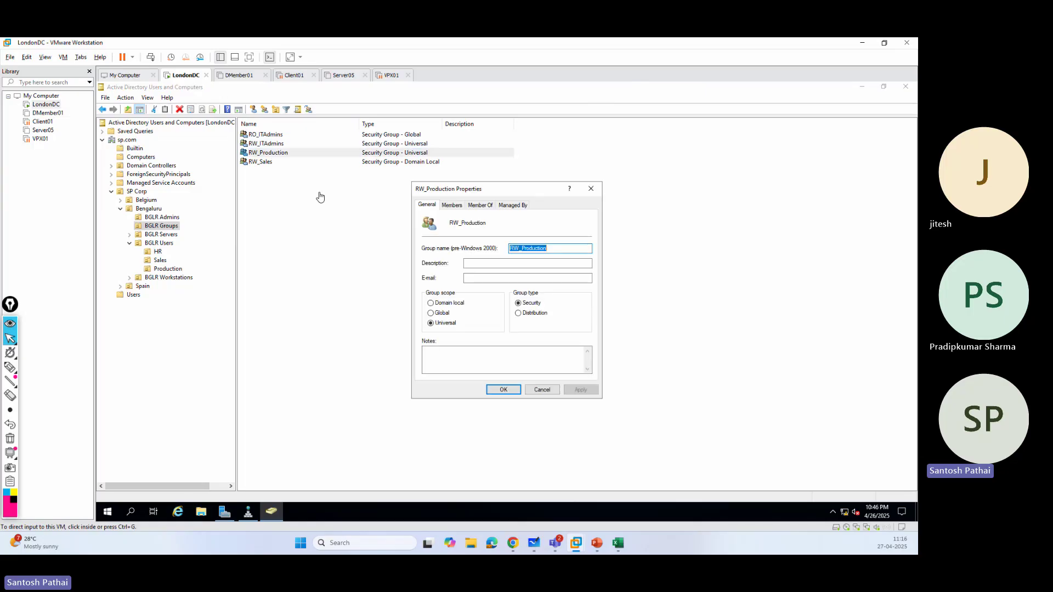
click(452, 204)
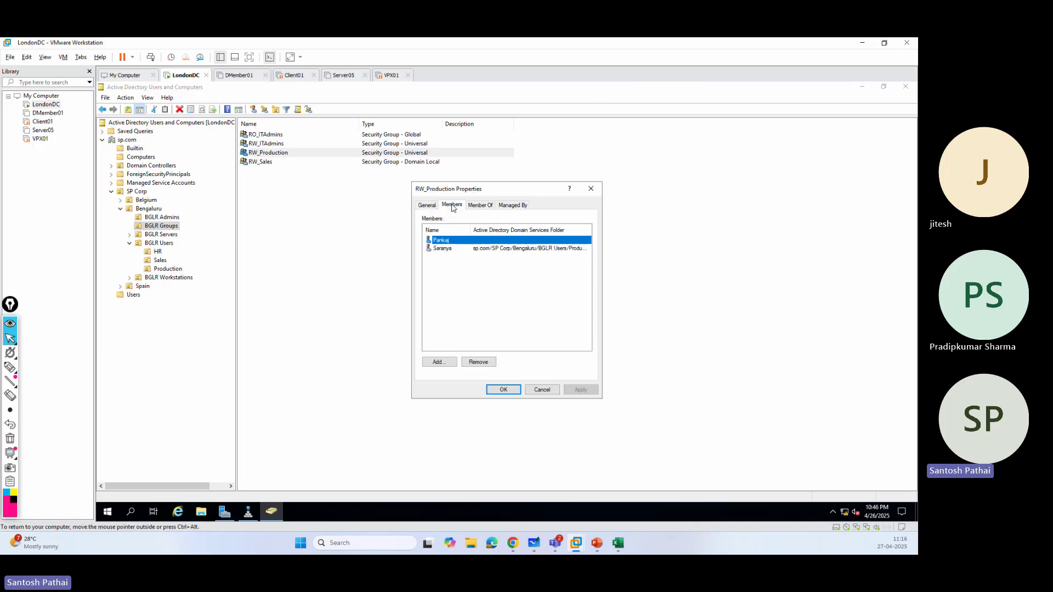
click(503, 389)
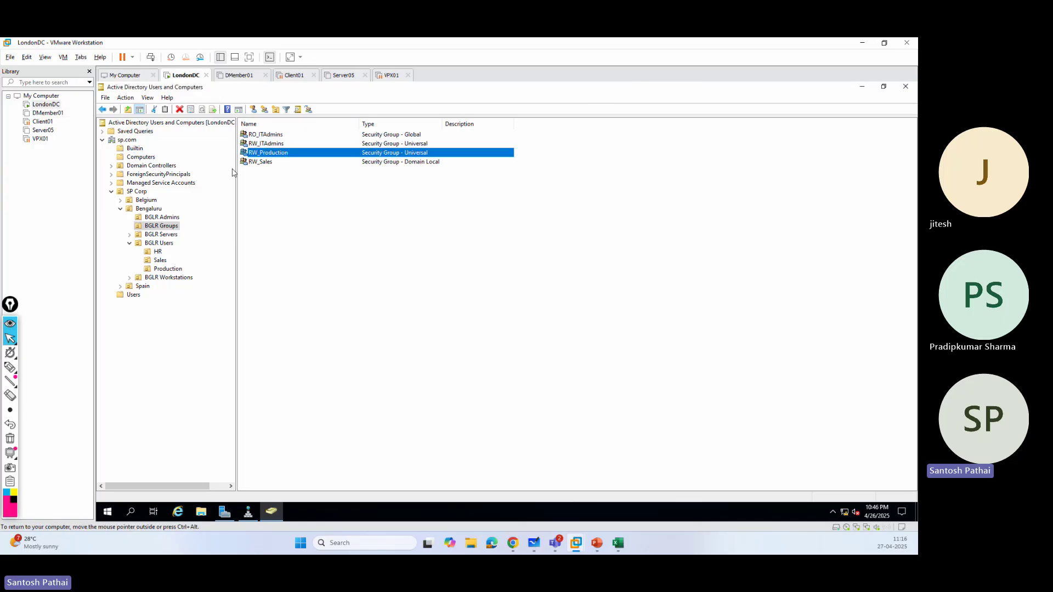
double_click(257, 162)
click(452, 204)
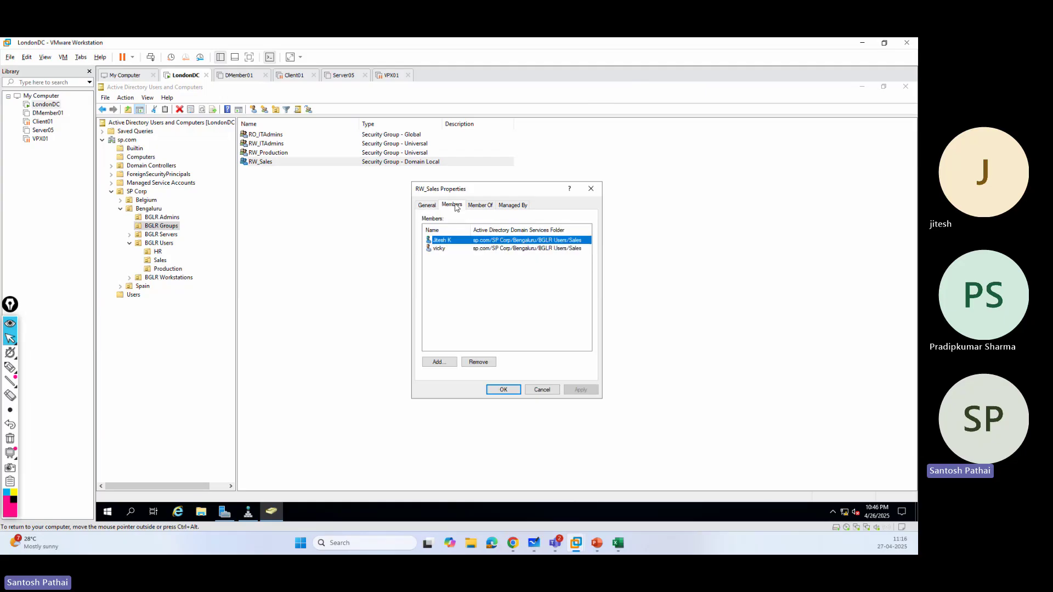
click(503, 389)
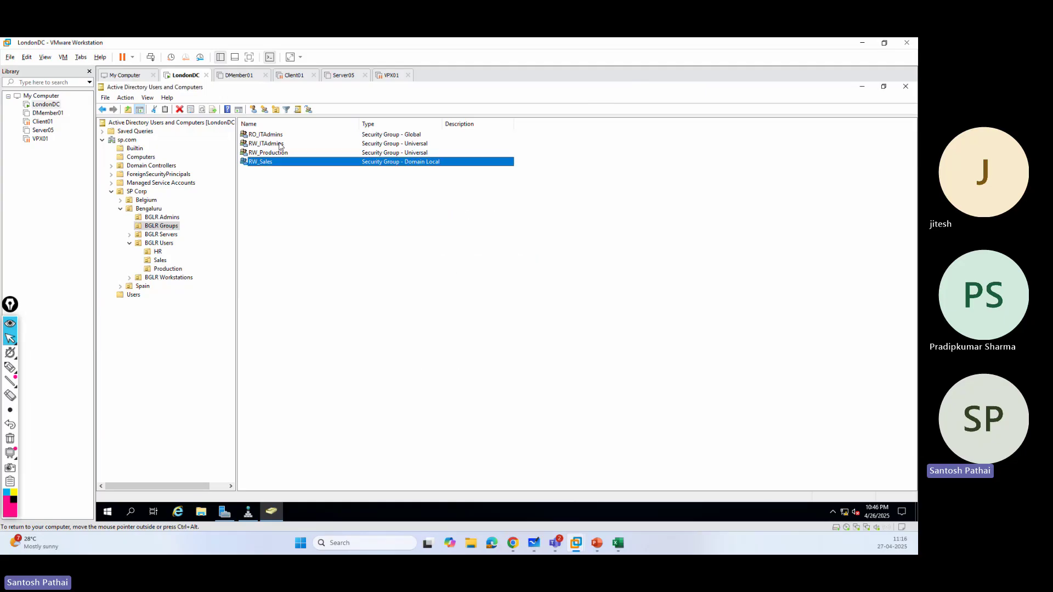
- Add the last two users listed in the BGLR Admins unit to the RO_ITAdmins group again
click(165, 217)
drag(277, 169, 254, 145)
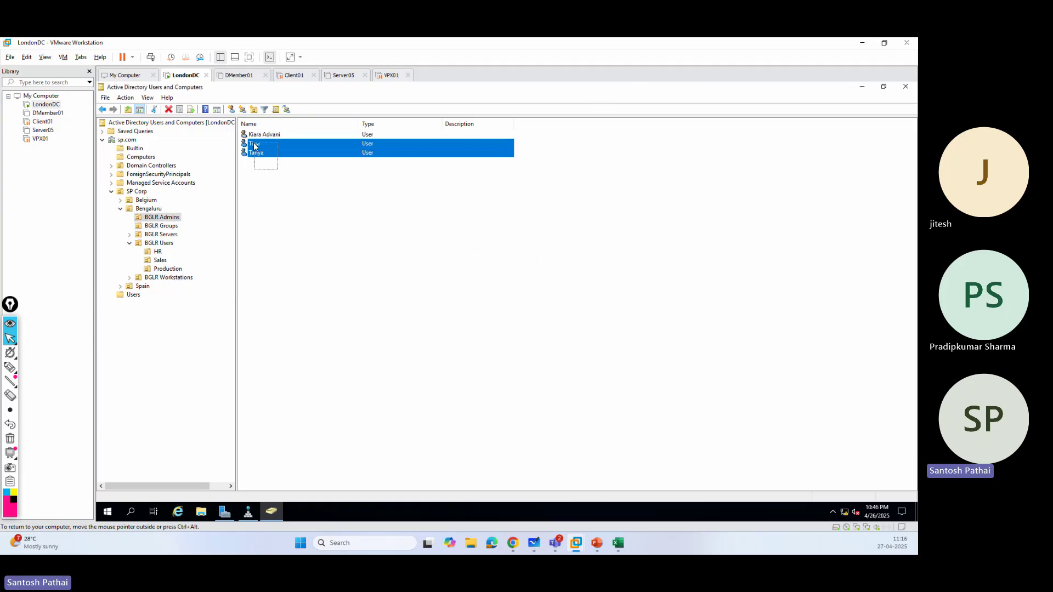
right_click(254, 146)
click(277, 147)
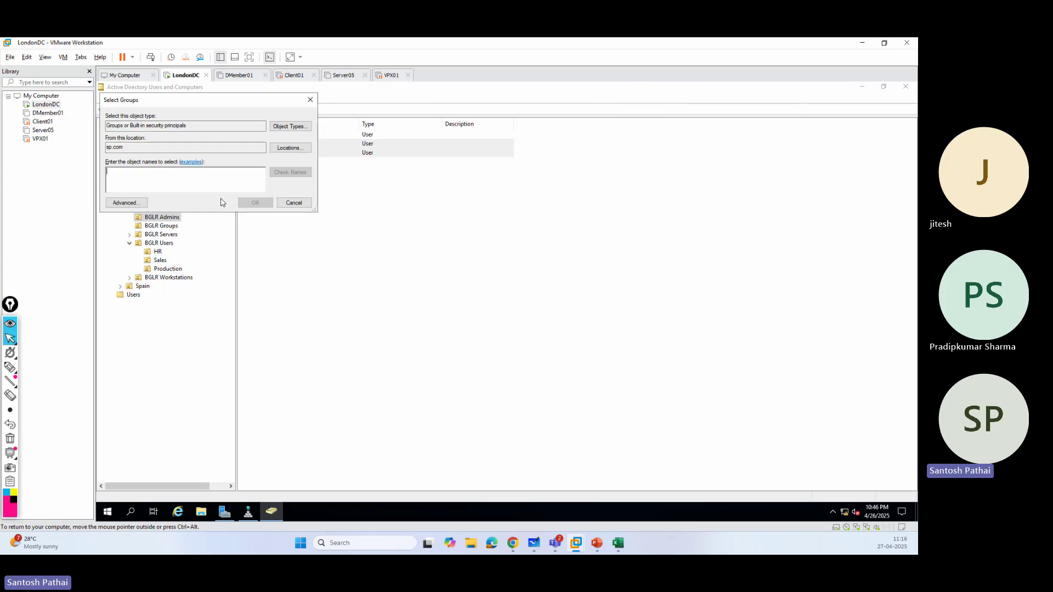
text(i)
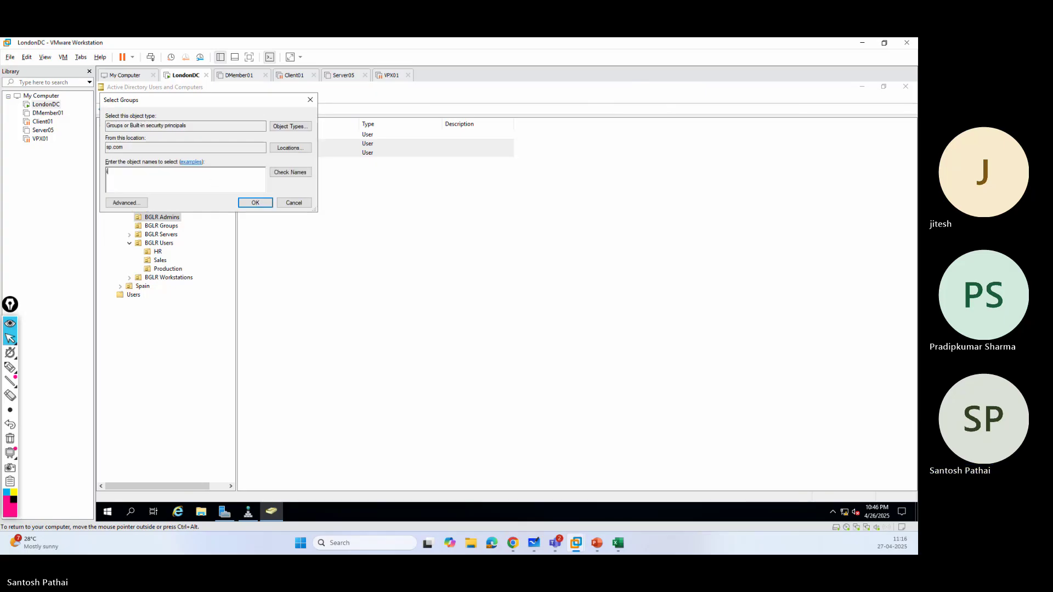
key(BackSpace)
text(ro)
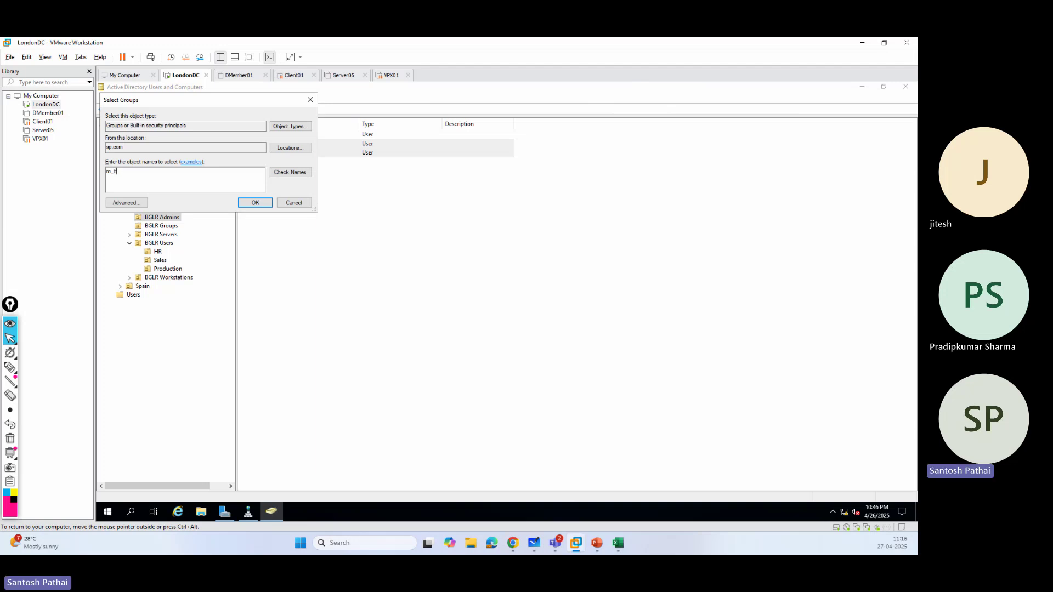
text(_it)
click(290, 172)
click(261, 203)
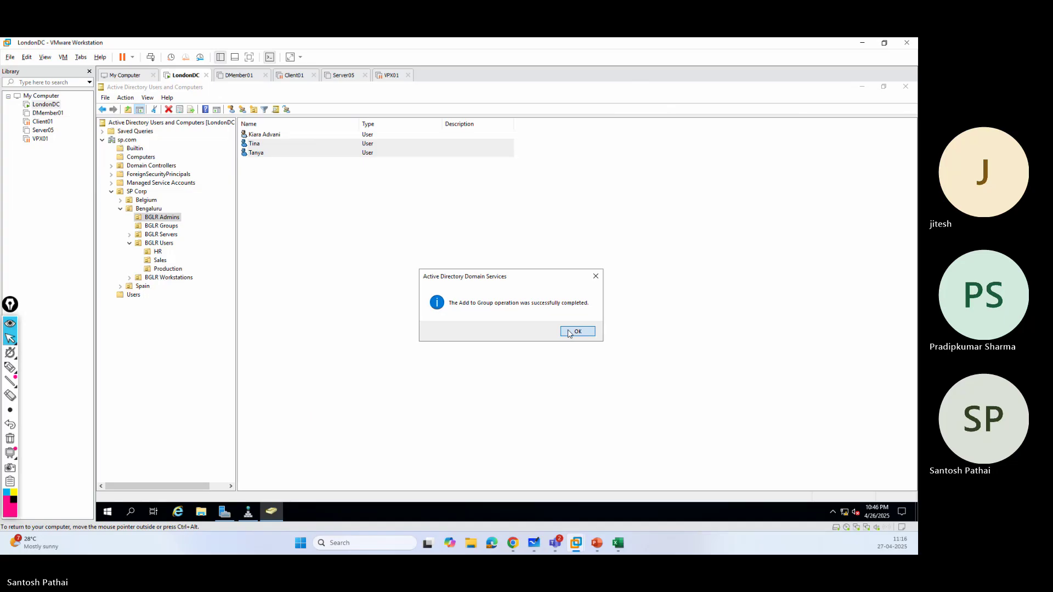
click(569, 332)
- Check the member list of the RW_ITAdmins group in BGLR Groups and close its properties without changes
click(173, 227)
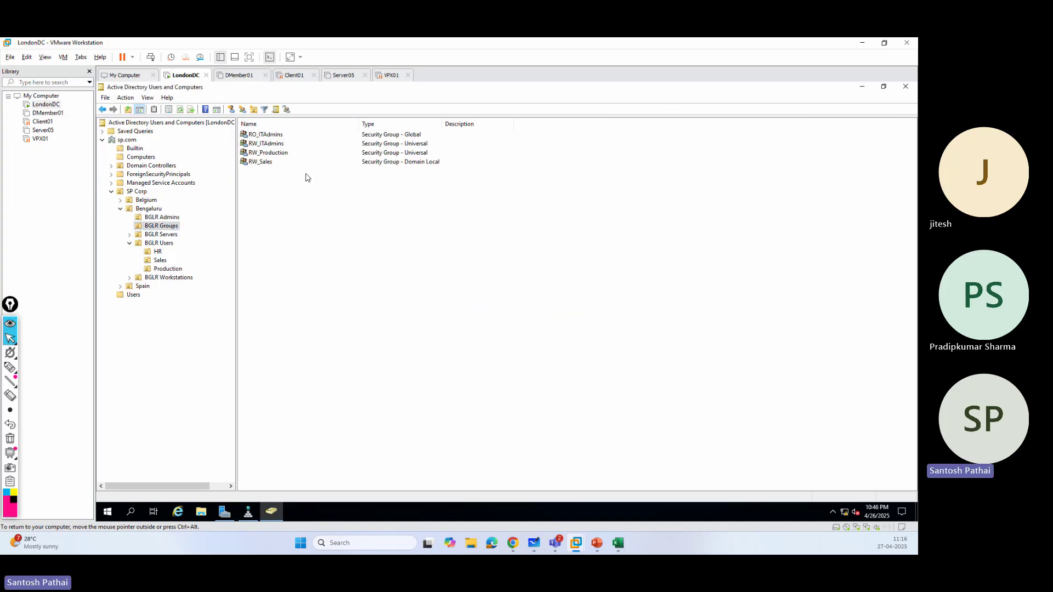
double_click(278, 144)
click(456, 207)
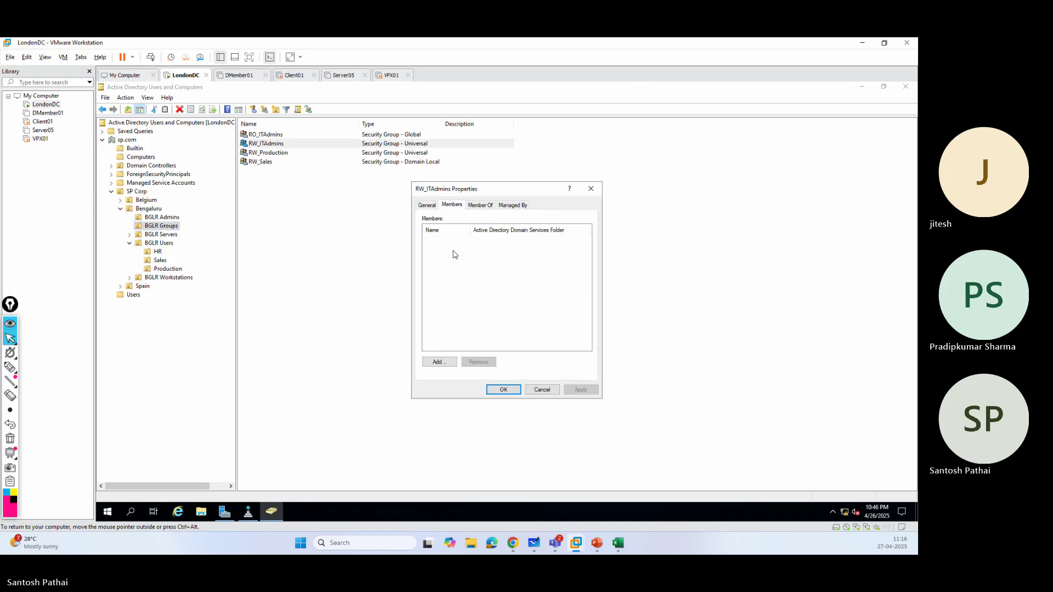
click(538, 391)
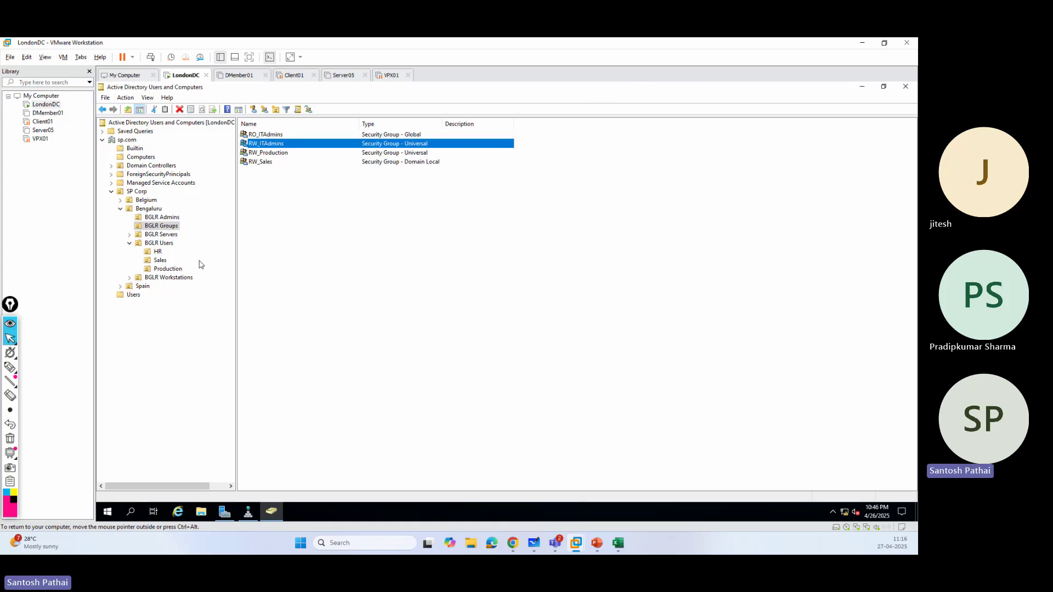
- Check which groups the last user listed in BGLR Admins belongs to and close the user's properties
click(170, 220)
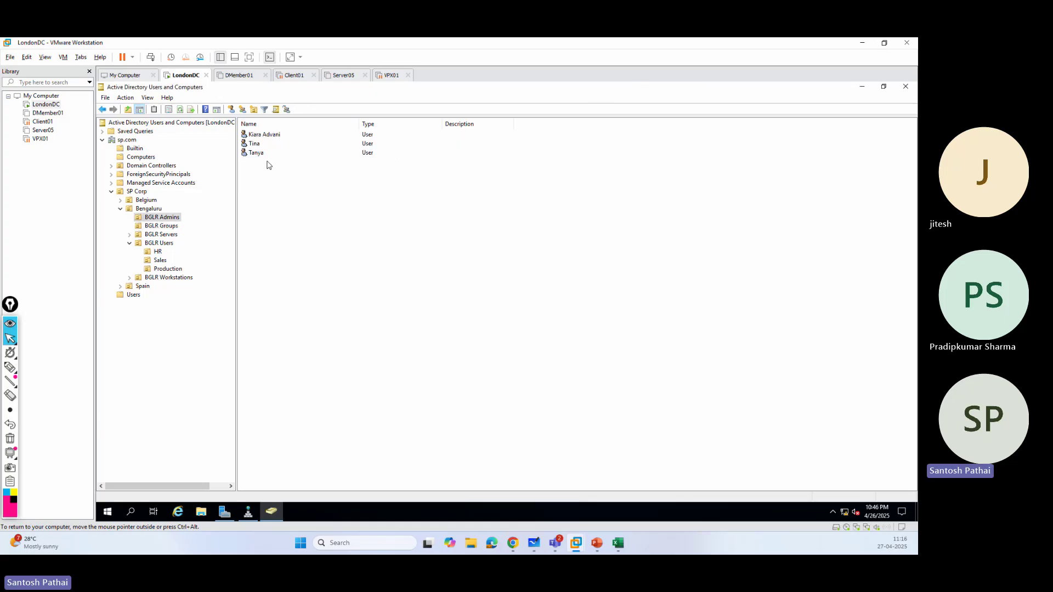
right_click(260, 155)
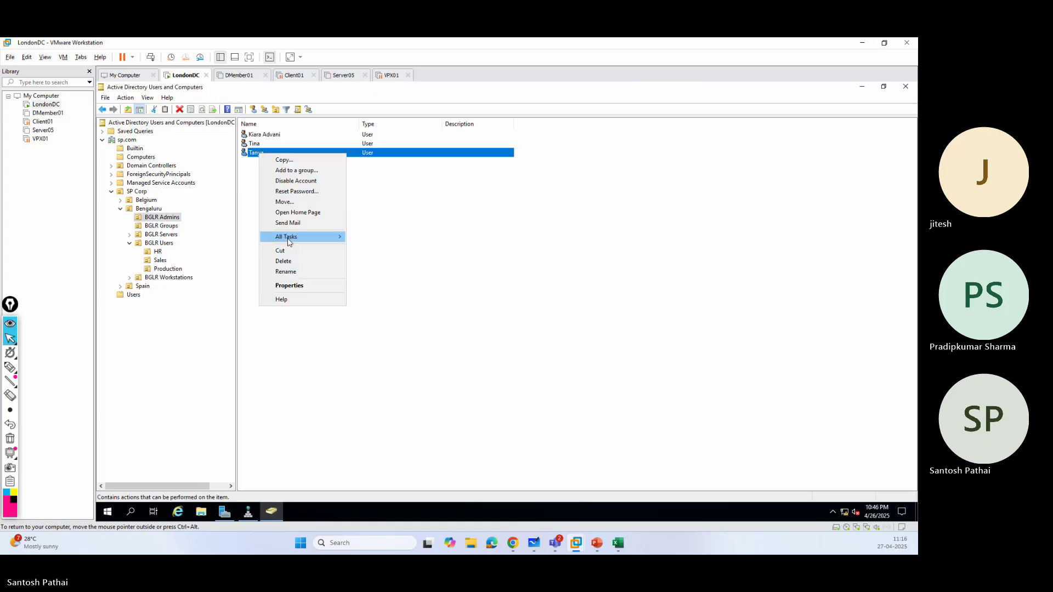
click(299, 284)
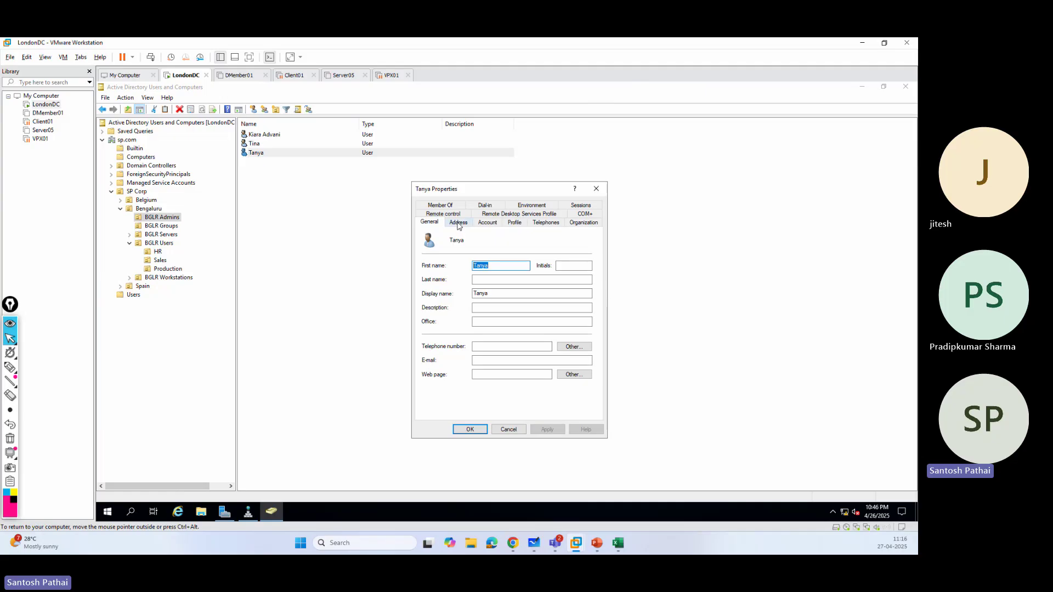
click(455, 217)
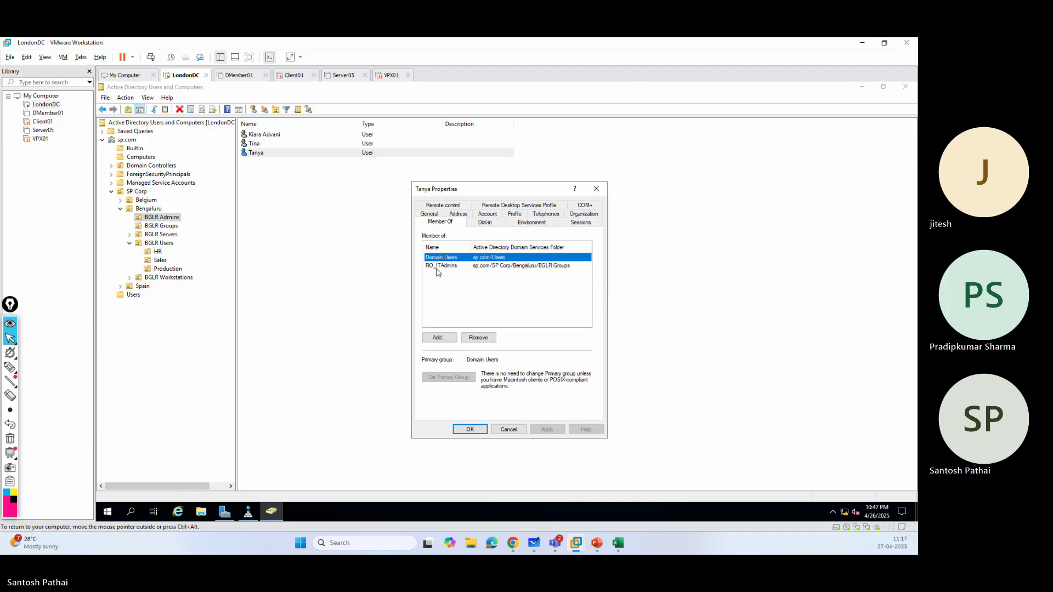
click(509, 430)
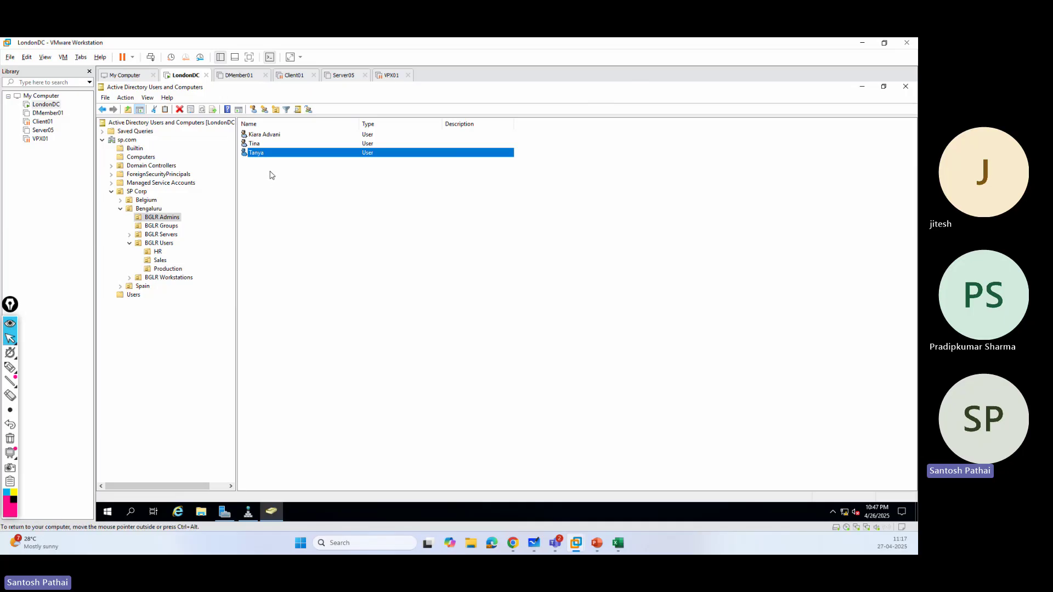
- Add the last two users listed in the BGLR Admins unit to the RW_ITAdmins group
drag(270, 171, 256, 150)
right_click(256, 150)
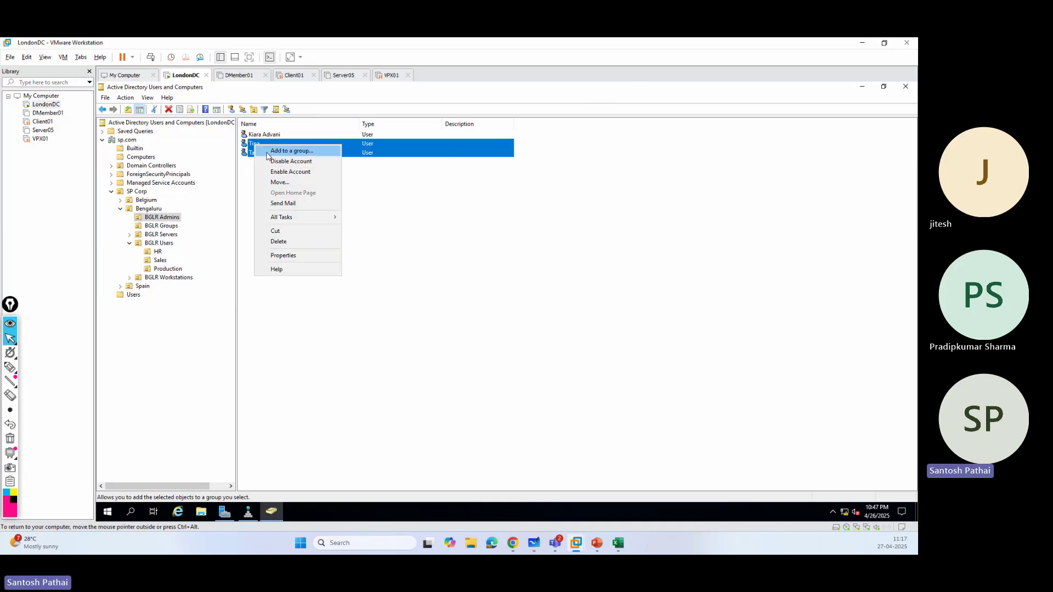
click(277, 153)
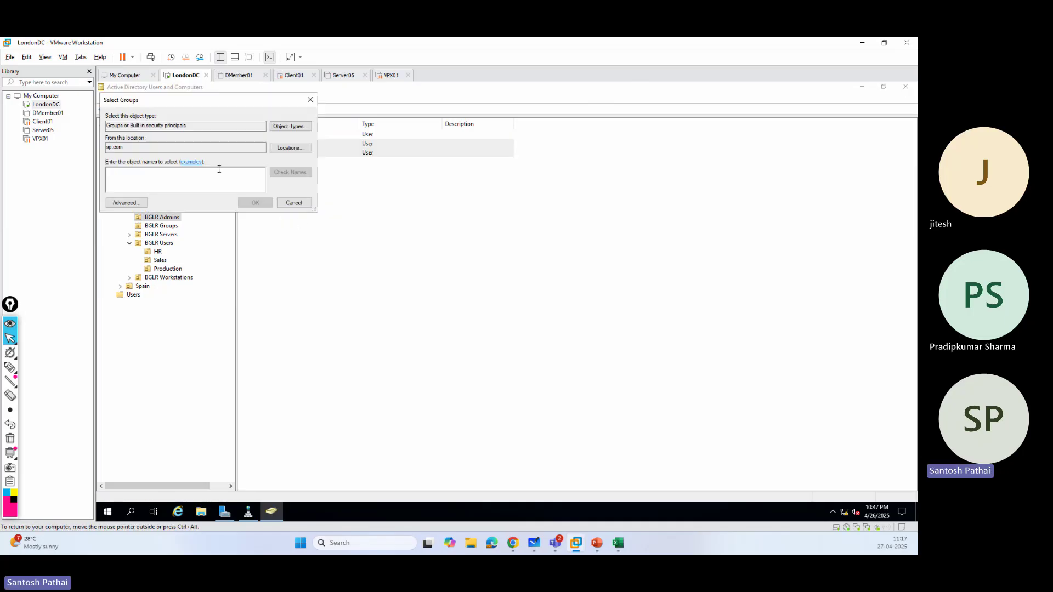
text(rw_it)
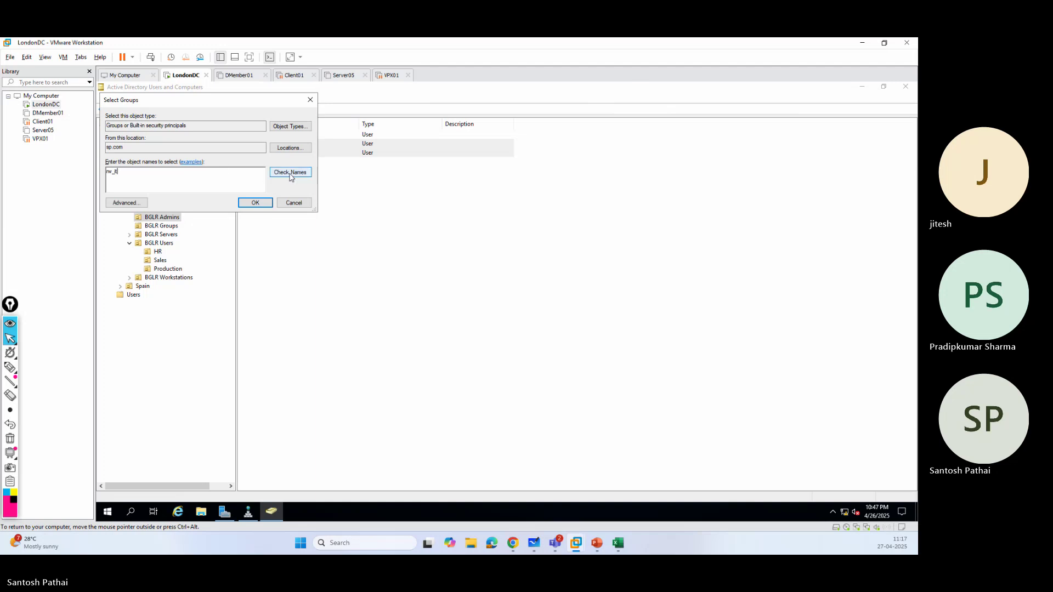
click(290, 172)
click(256, 203)
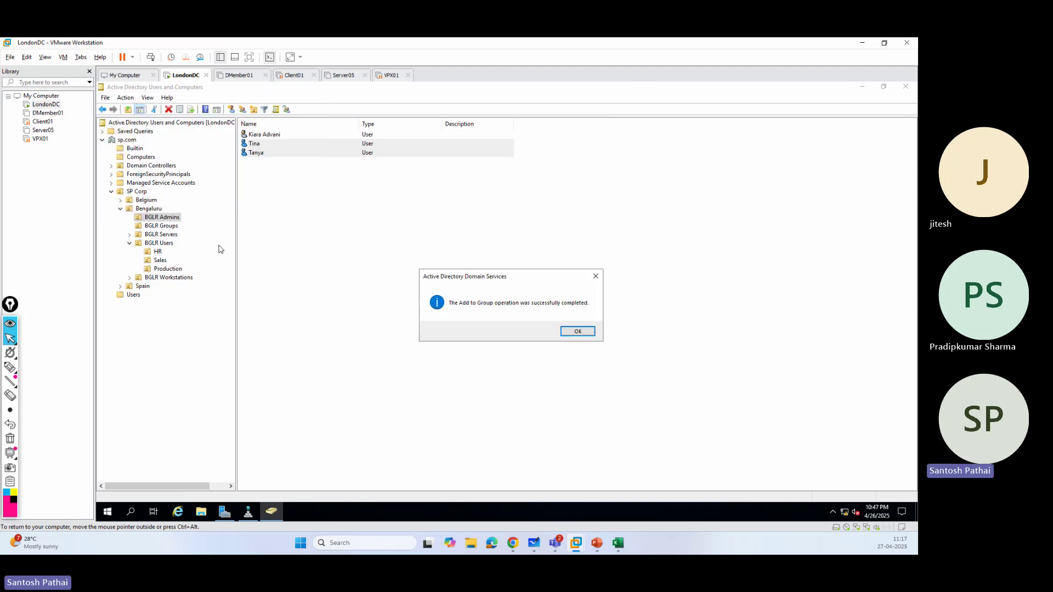
click(578, 331)
- Verify the members of the RW_ITAdmins group in BGLR Groups and close its properties
click(165, 227)
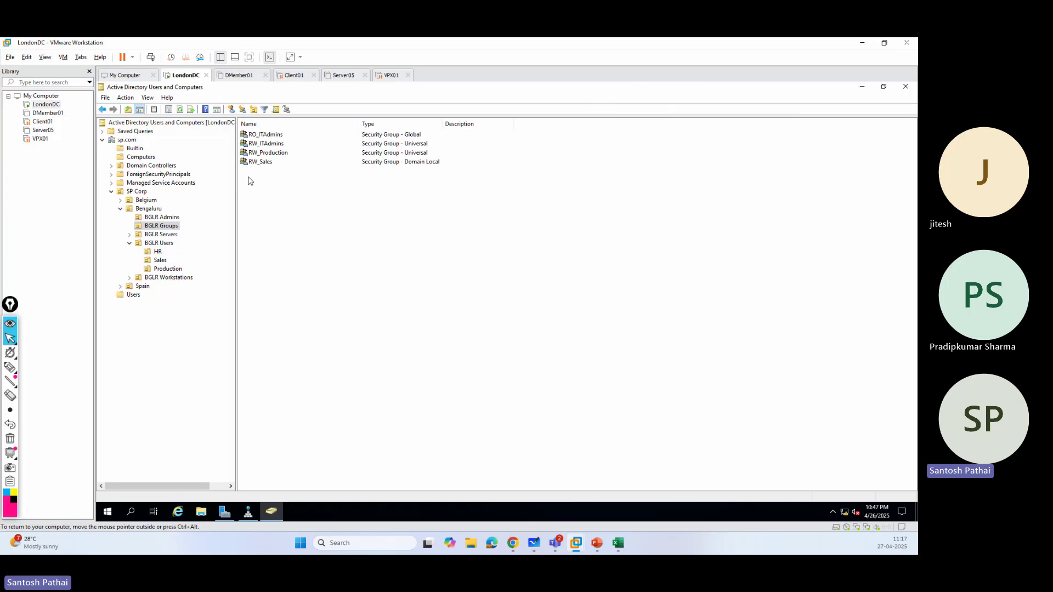
double_click(269, 144)
click(460, 207)
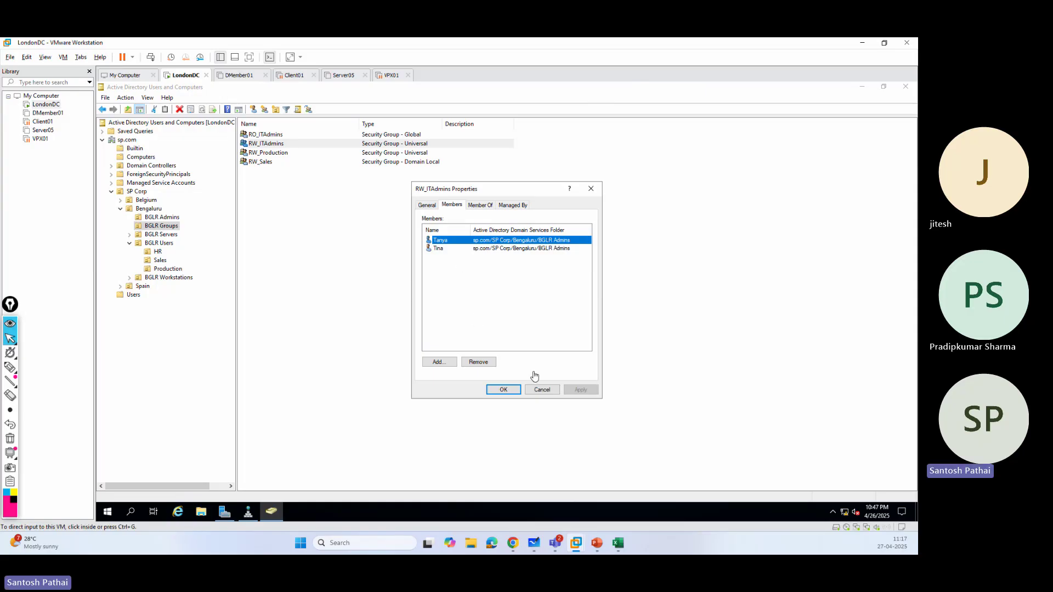
click(542, 390)
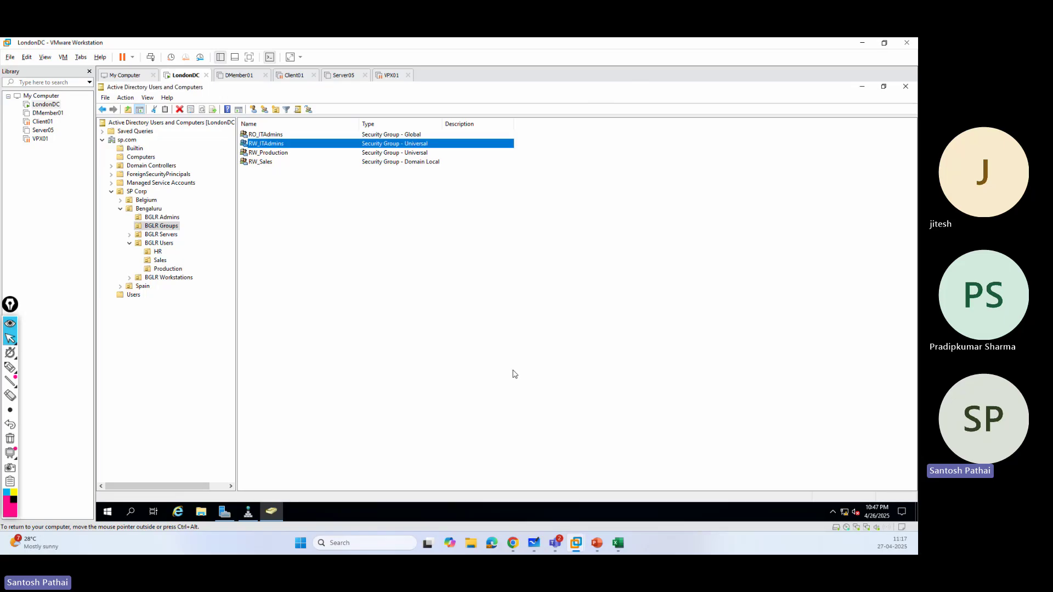
- Compare the group memberships of the first and last users listed in BGLR Admins, closing each properties window without changes
click(163, 217)
double_click(272, 138)
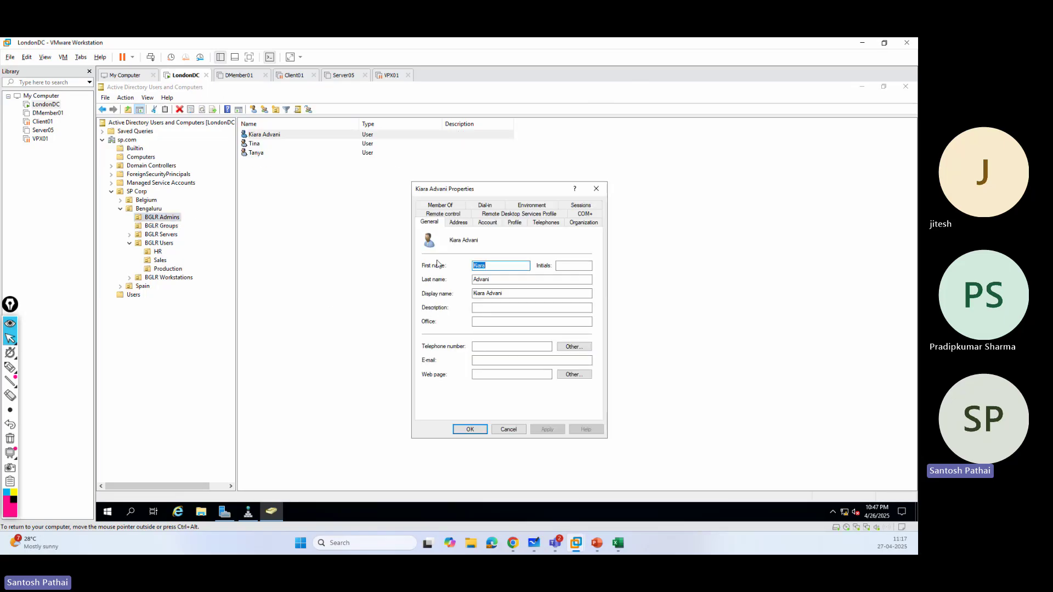
click(447, 207)
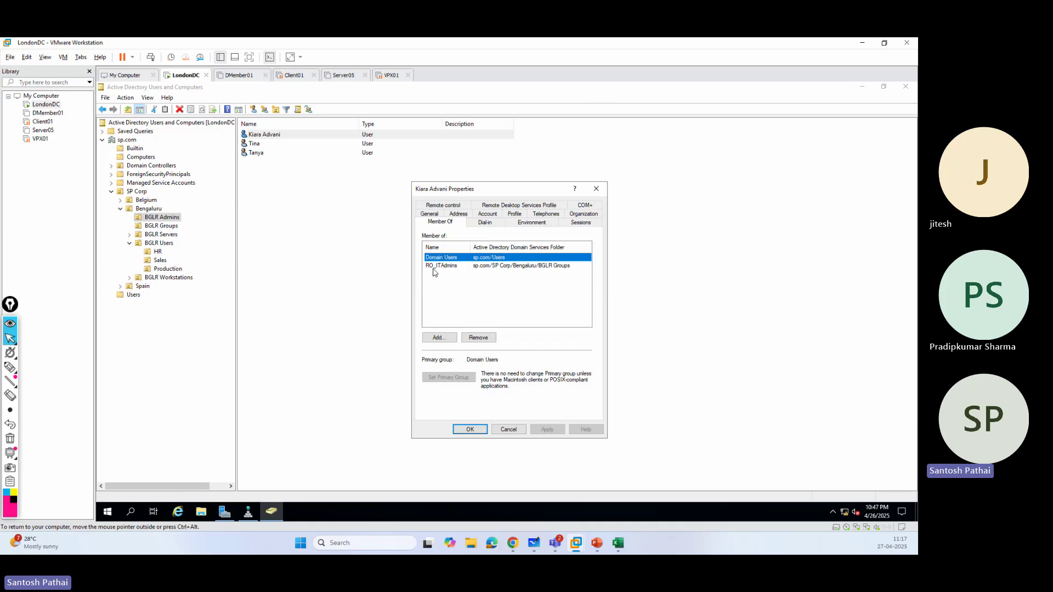
click(509, 430)
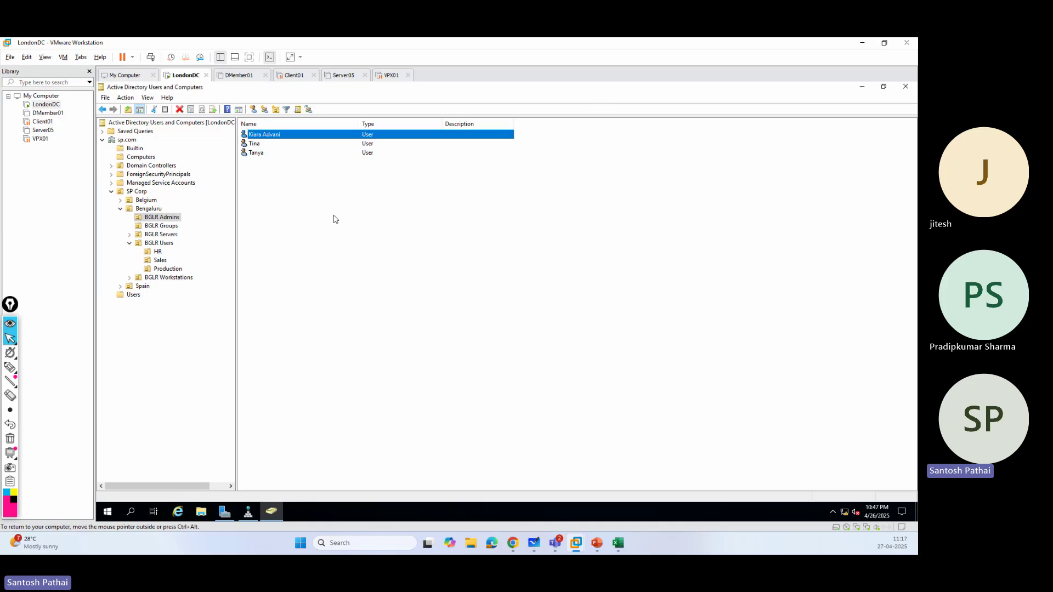
click(265, 155)
double_click(266, 155)
click(441, 222)
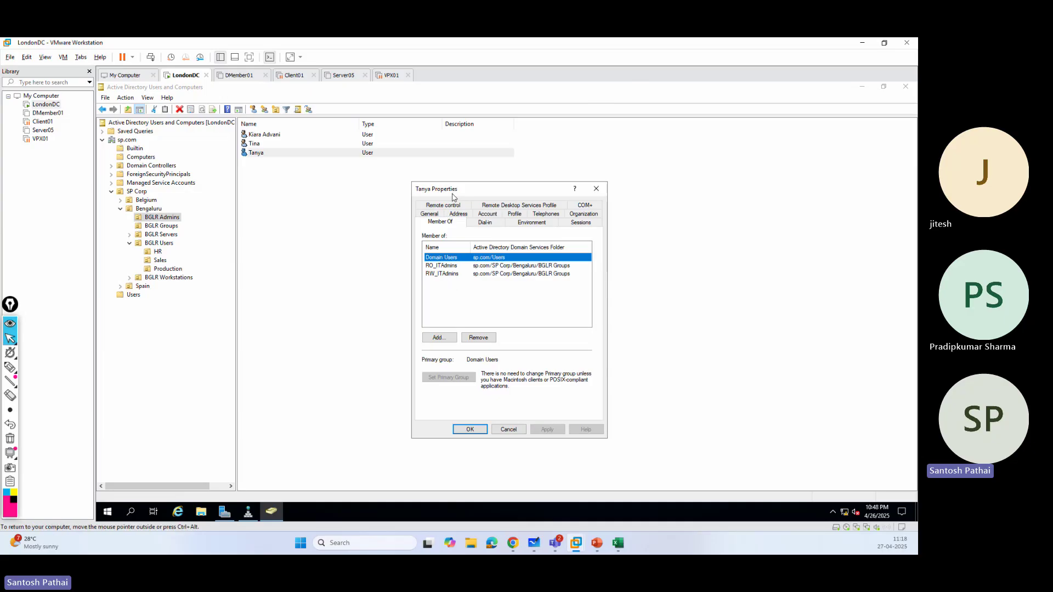
click(504, 427)
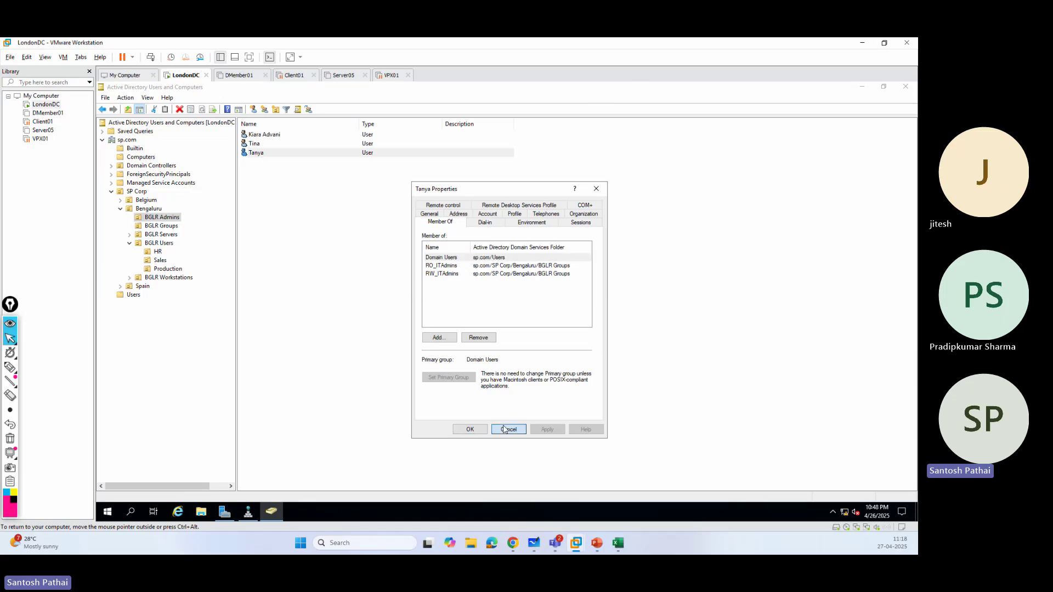
- Annotate the BGLR Groups list with freehand pink arrows at RW_ITAdmins and RW_Sales, and clear the drawing
click(165, 229)
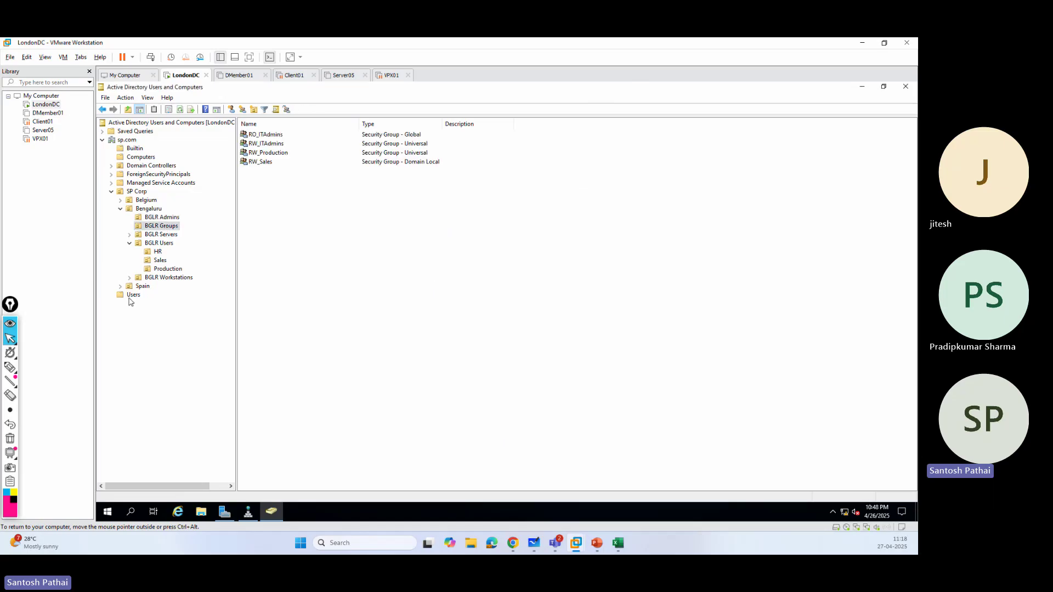
click(10, 367)
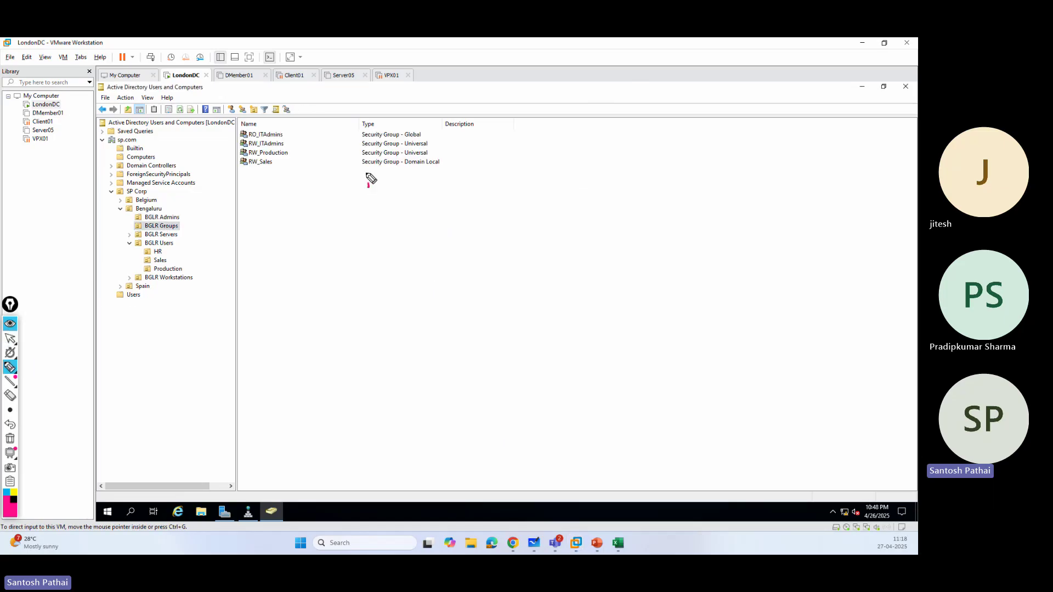
mouse_move(369, 185)
mouse_down()
mouse_move(317, 139)
mouse_move(289, 142)
mouse_move(302, 241)
mouse_move(560, 246)
mouse_move(540, 265)
mouse_up()
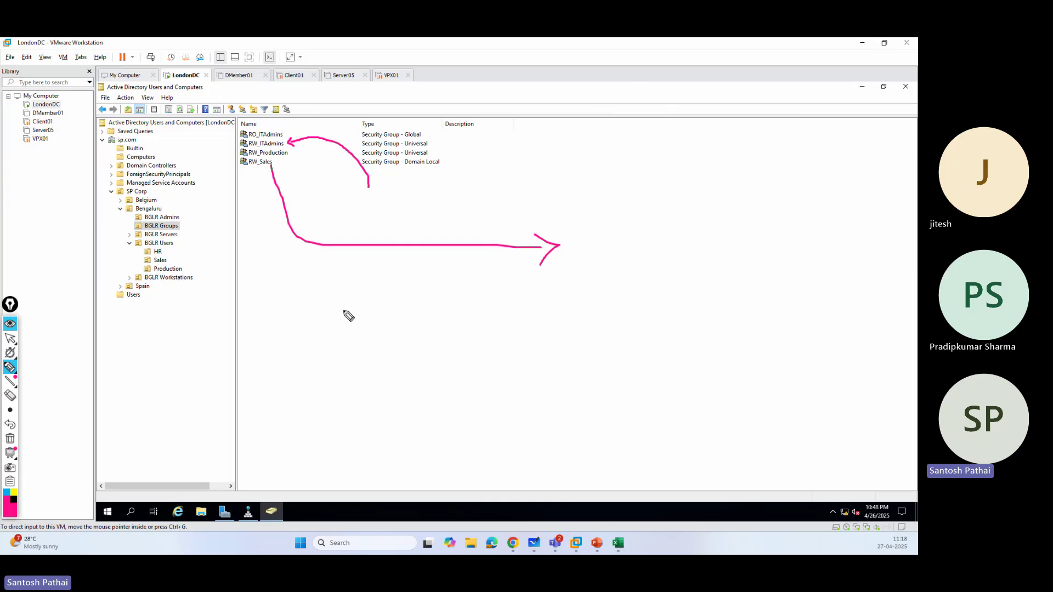
click(10, 438)
click(26, 338)
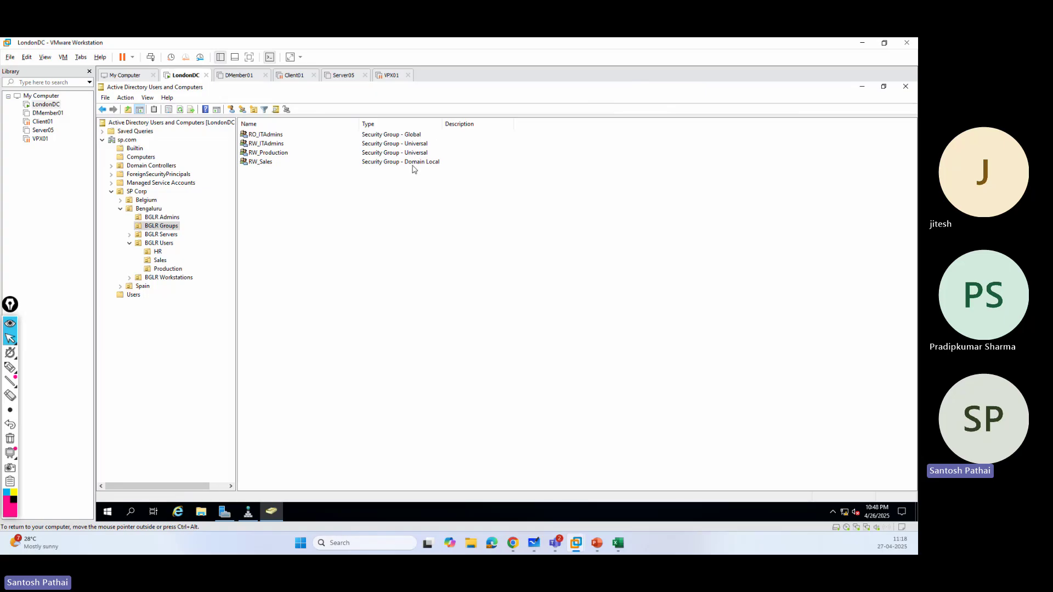
- Examine the DC types of LONDONDC and DMEMBER01 in the Domain Controllers unit
click(391, 145)
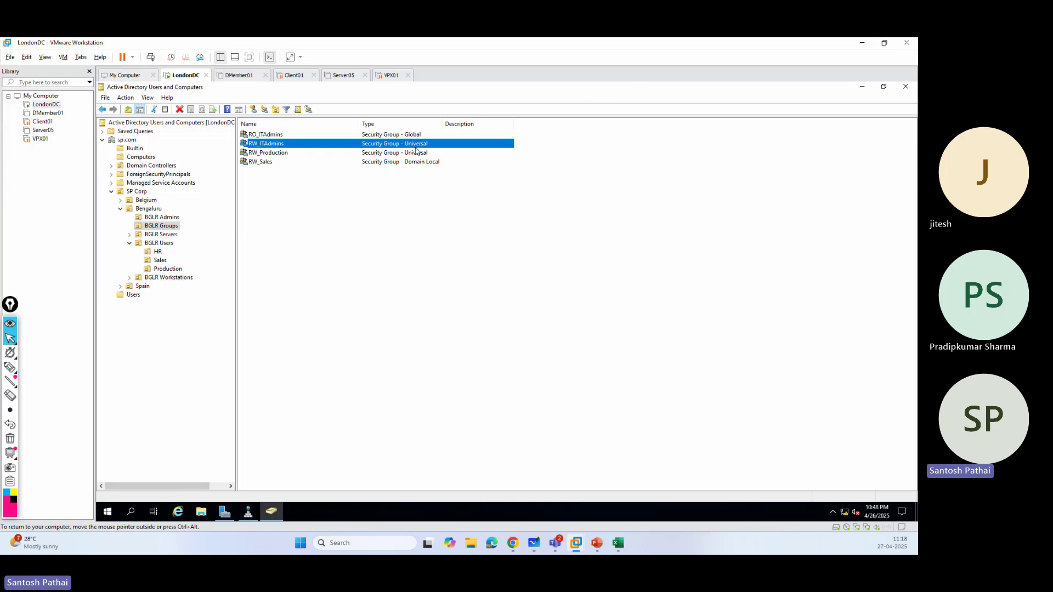
click(158, 165)
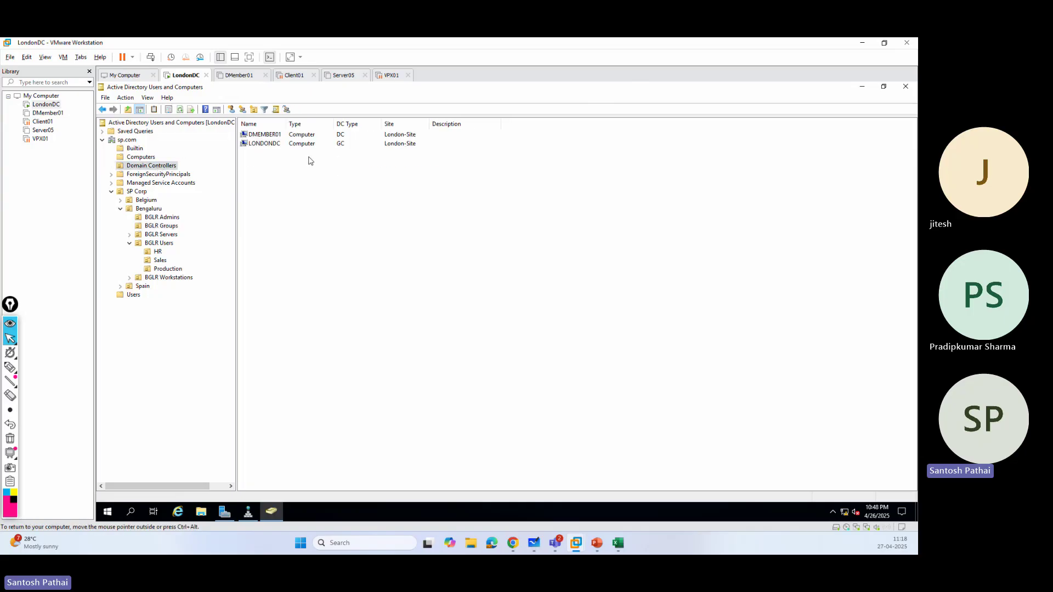
click(267, 144)
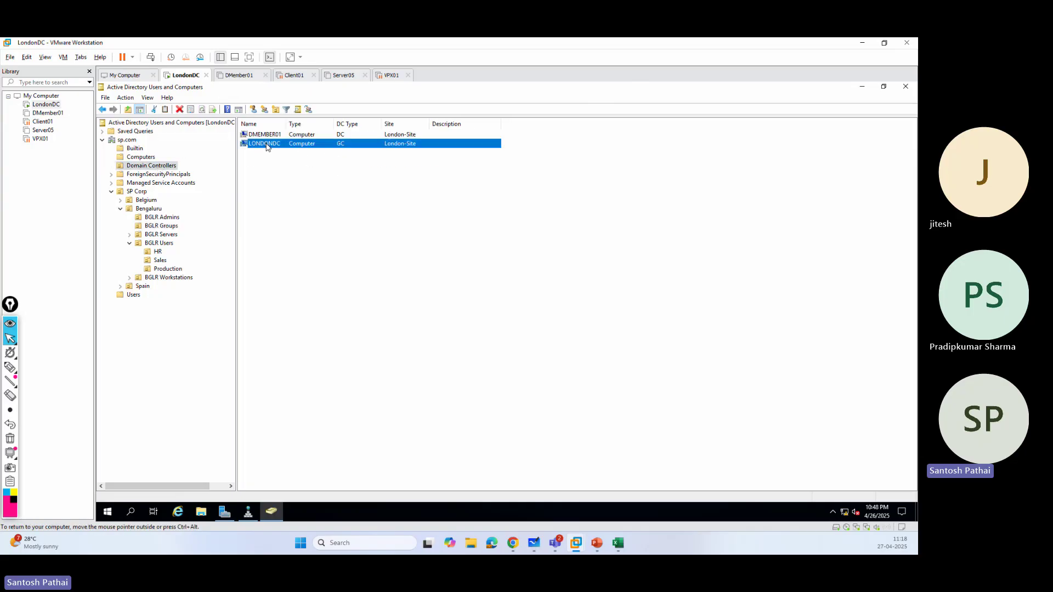
click(335, 138)
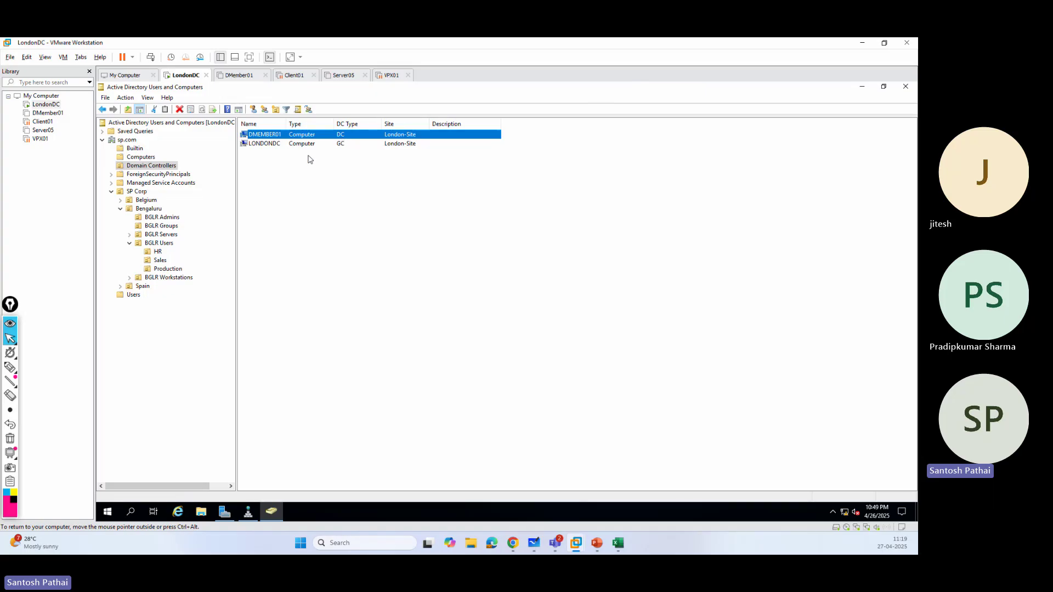
- Handwrite "FSMO Roles" in pink in the blank area of the Domain Controllers view, with an arrow pointing to it
click(10, 368)
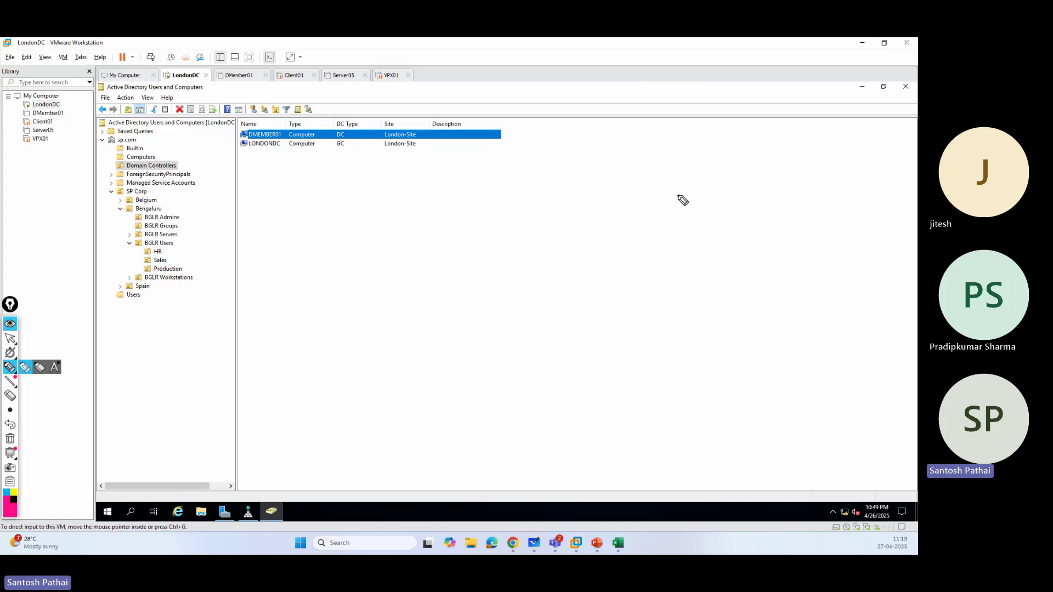
mouse_move(676, 193)
mouse_down()
mouse_move(679, 231)
mouse_move(694, 185)
mouse_move(708, 217)
mouse_move(738, 175)
mouse_move(762, 191)
mouse_move(810, 144)
mouse_up()
click(805, 213)
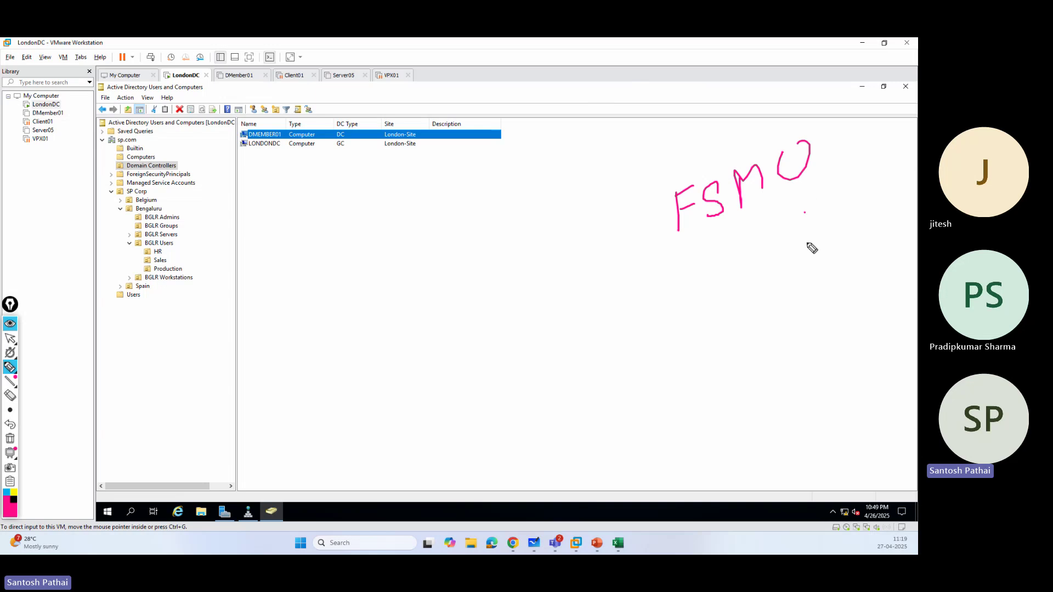
mouse_move(790, 187)
mouse_down()
mouse_move(844, 225)
mouse_move(883, 206)
mouse_move(898, 184)
mouse_up()
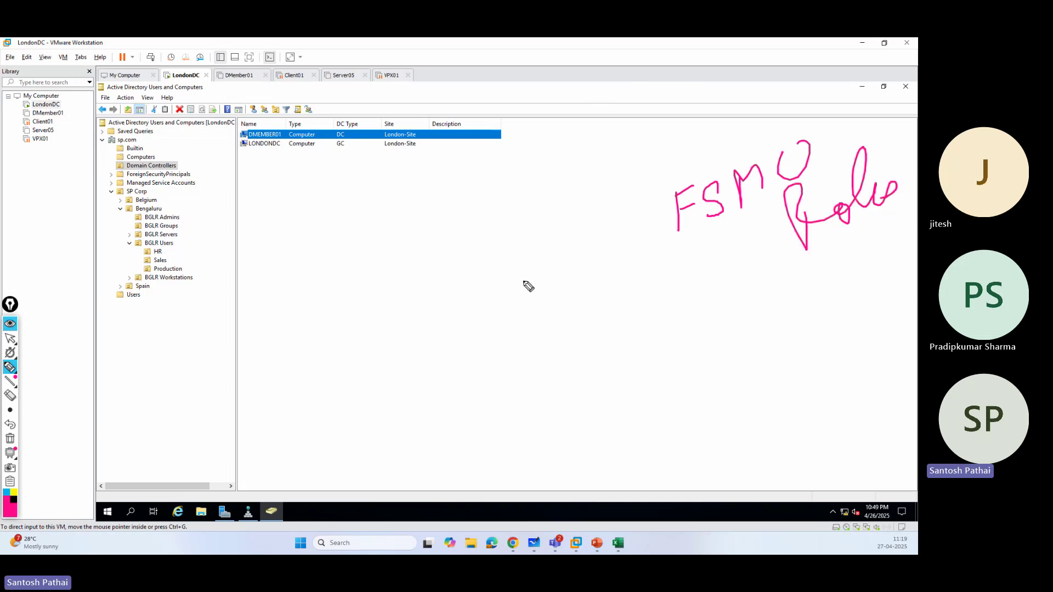
mouse_move(509, 279)
mouse_down()
mouse_move(673, 234)
mouse_move(661, 248)
mouse_up()
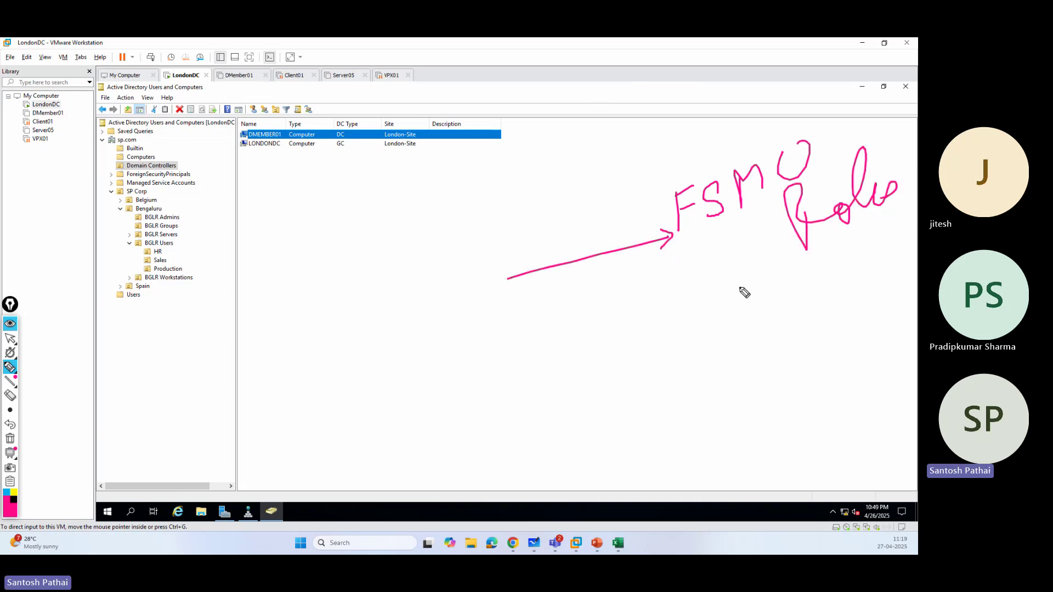
- Sketch two large computers side by side below the FSMO Roles text, labelled RDC and ADC
drag(570, 325, 563, 389)
mouse_move(575, 313)
mouse_down()
mouse_move(674, 417)
mouse_move(556, 407)
mouse_move(609, 427)
mouse_up()
mouse_move(624, 310)
mouse_down()
mouse_move(629, 277)
mouse_move(641, 301)
mouse_move(675, 296)
mouse_up()
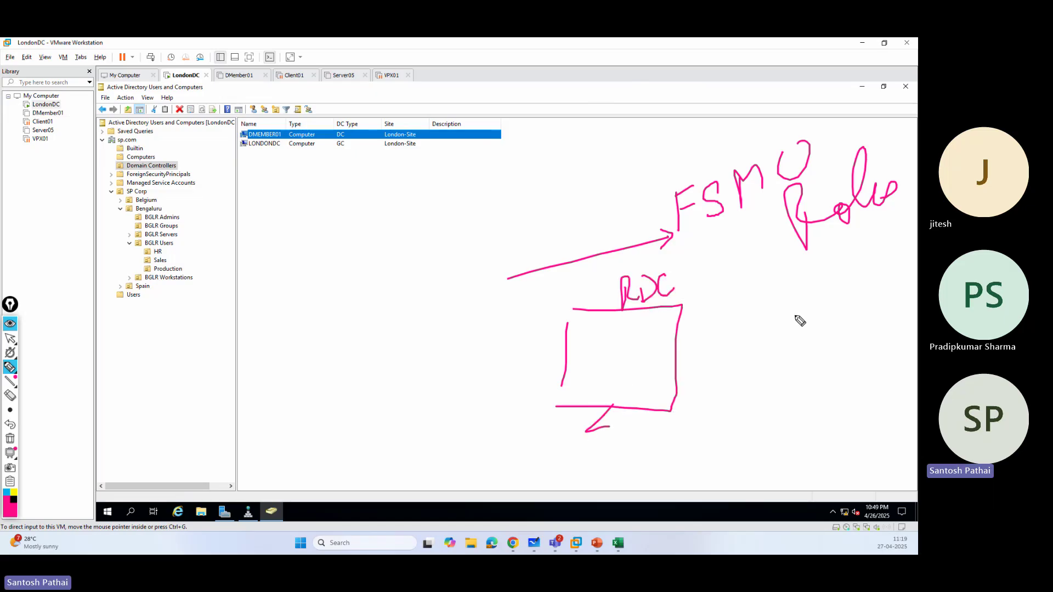
mouse_move(795, 317)
mouse_down()
mouse_move(779, 422)
mouse_move(889, 400)
mouse_move(769, 423)
mouse_up()
drag(838, 425, 833, 442)
mouse_move(832, 321)
mouse_down()
mouse_move(874, 290)
mouse_move(895, 310)
mouse_up()
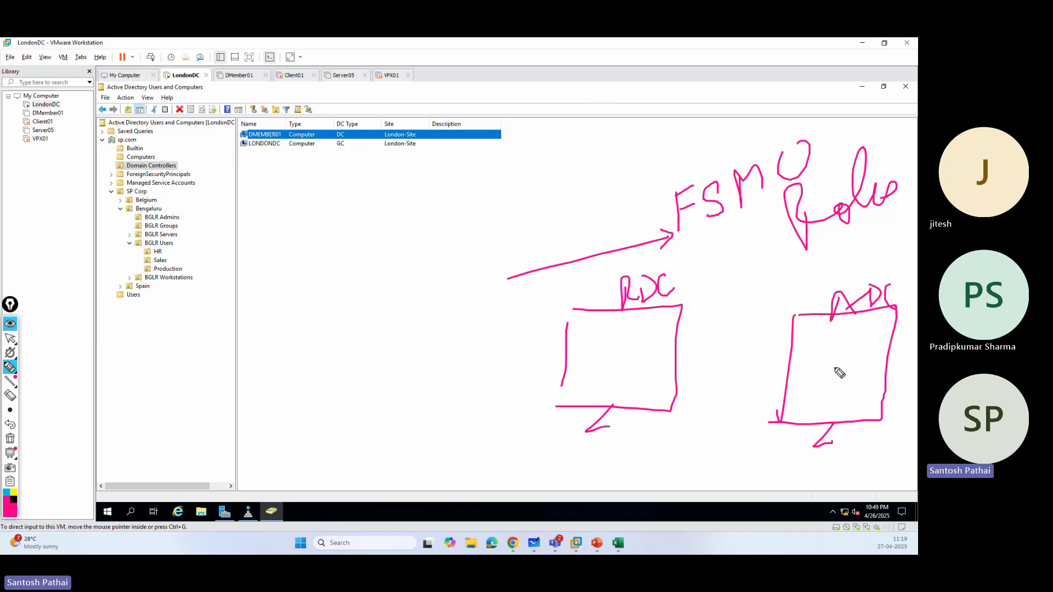
- Sketch two smaller computers labelled ADC beneath the RDC and ADC drawings
click(608, 340)
mouse_move(716, 502)
mouse_down()
mouse_move(801, 442)
mouse_move(718, 513)
mouse_move(745, 525)
mouse_move(767, 477)
mouse_move(788, 483)
mouse_up()
mouse_move(566, 460)
mouse_down()
mouse_move(565, 509)
mouse_move(650, 455)
mouse_move(566, 516)
mouse_move(609, 530)
mouse_up()
mouse_move(581, 497)
mouse_down()
mouse_move(583, 487)
mouse_move(598, 496)
mouse_up()
drag(583, 485, 595, 484)
mouse_move(606, 475)
mouse_down()
mouse_move(607, 495)
mouse_move(640, 489)
mouse_up()
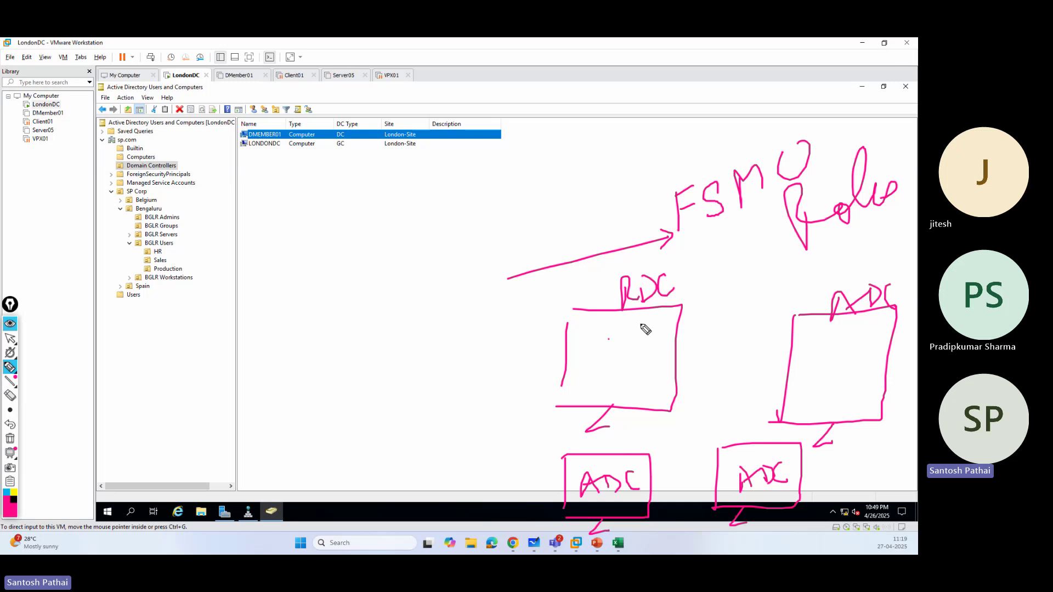
- Annotate the sketch with a downward arrow inside RDC, a line enclosing the ADCs, an arrow to FSMO Roles, and circled RDC and ADC labels
mouse_move(641, 323)
mouse_down()
mouse_move(640, 406)
mouse_move(650, 390)
mouse_up()
mouse_move(788, 309)
mouse_down()
mouse_move(775, 412)
mouse_move(713, 437)
mouse_move(554, 447)
mouse_up()
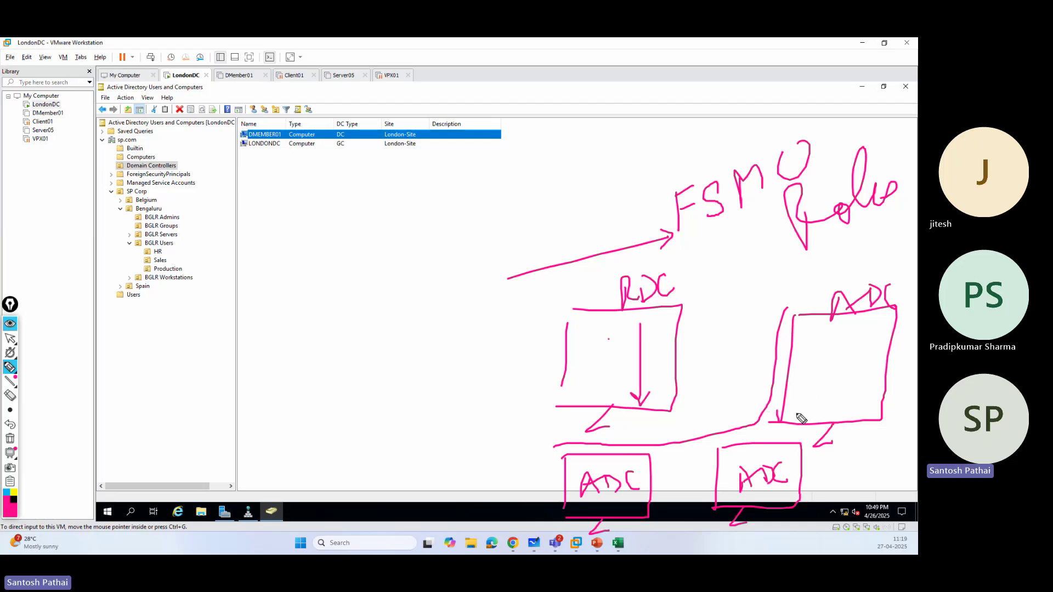
drag(771, 289, 771, 230)
mouse_move(758, 240)
mouse_down()
mouse_move(770, 228)
mouse_move(779, 237)
mouse_up()
mouse_move(679, 272)
mouse_down()
mouse_move(622, 263)
mouse_move(681, 272)
mouse_up()
mouse_move(865, 269)
mouse_down()
mouse_move(854, 274)
mouse_move(906, 292)
mouse_up()
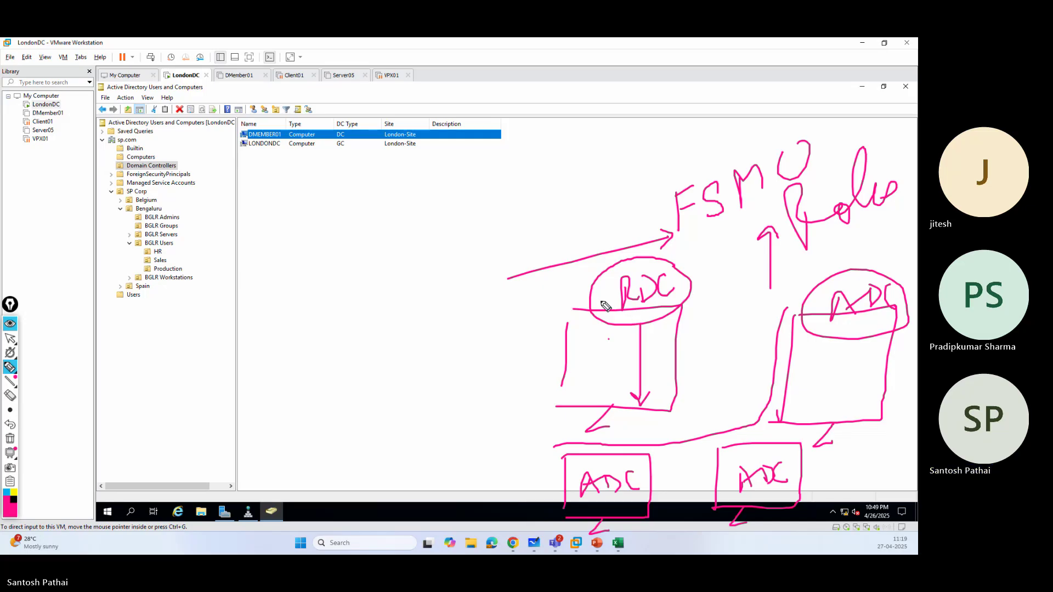
- Cross out the RDC computer in the sketch, erase all annotations and return to the normal pointer
drag(580, 281, 615, 317)
drag(652, 367, 670, 376)
drag(681, 288, 579, 422)
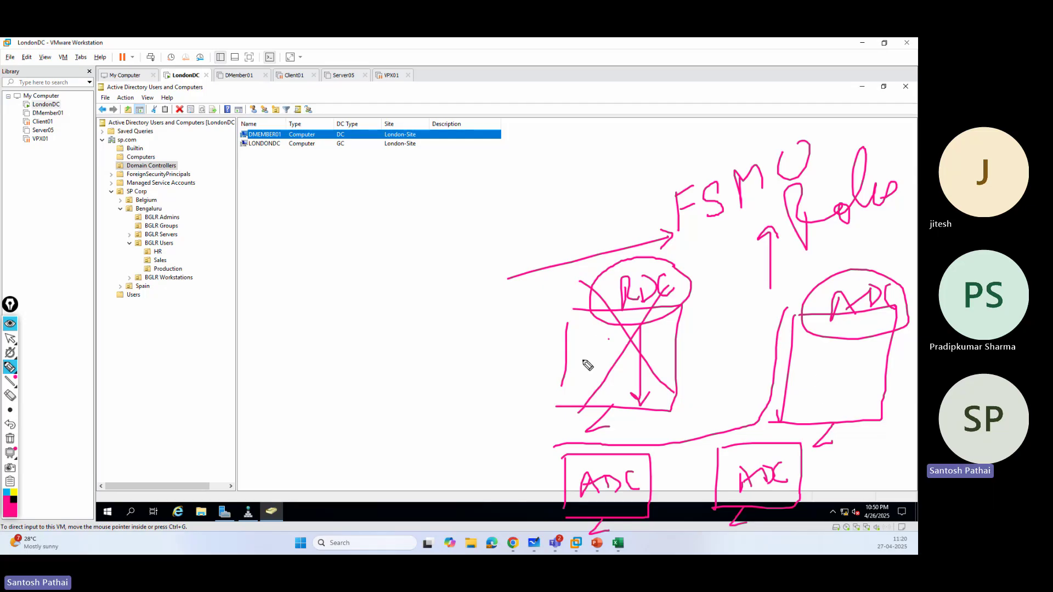
mouse_move(712, 89)
mouse_down()
mouse_move(728, 150)
mouse_move(732, 138)
mouse_up()
click(10, 439)
click(10, 339)
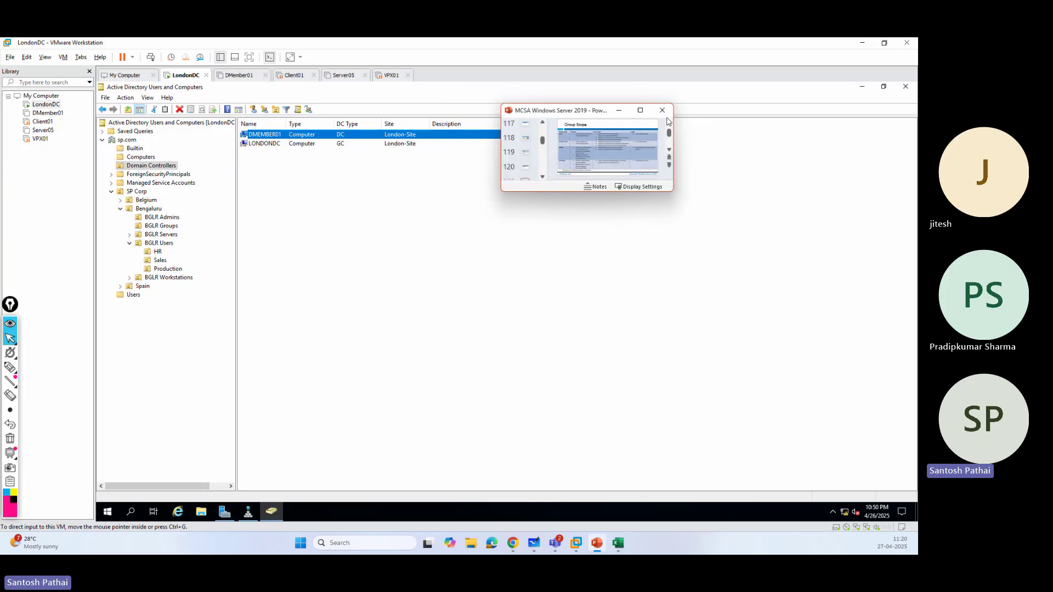
- Bring up the Group Scope slide in PowerPoint, and switch to Chrome to search Google for "active directory groups"
click(641, 132)
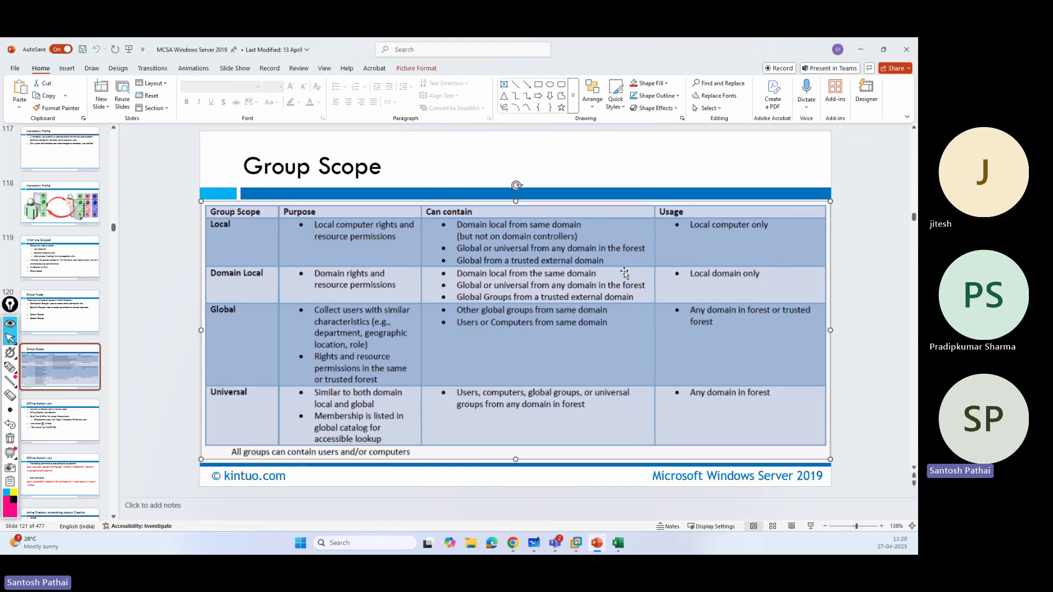
click(513, 544)
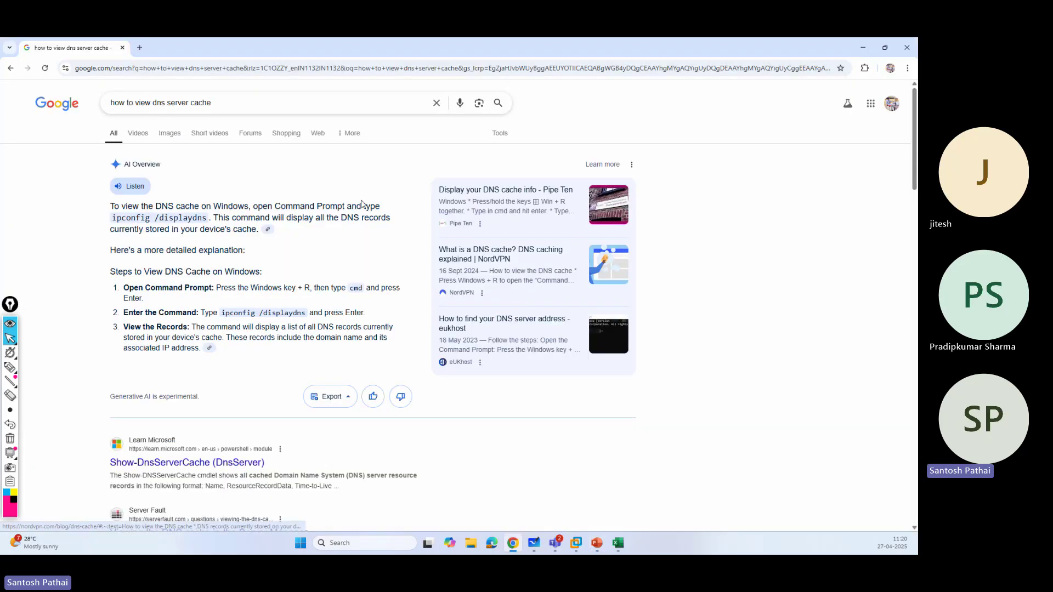
triple_click(224, 103)
text(a)
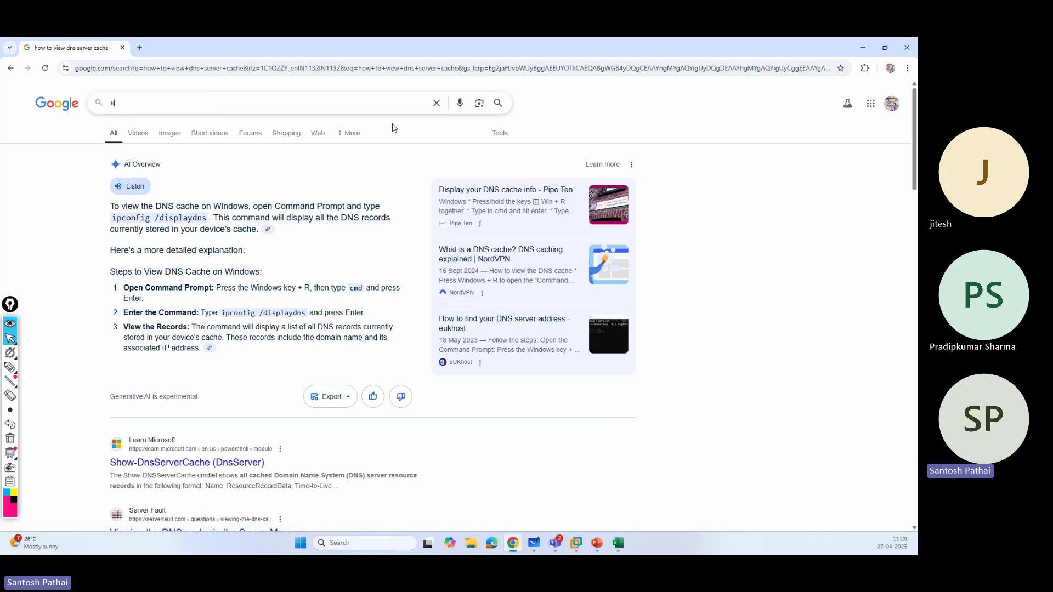
text(ctive dire)
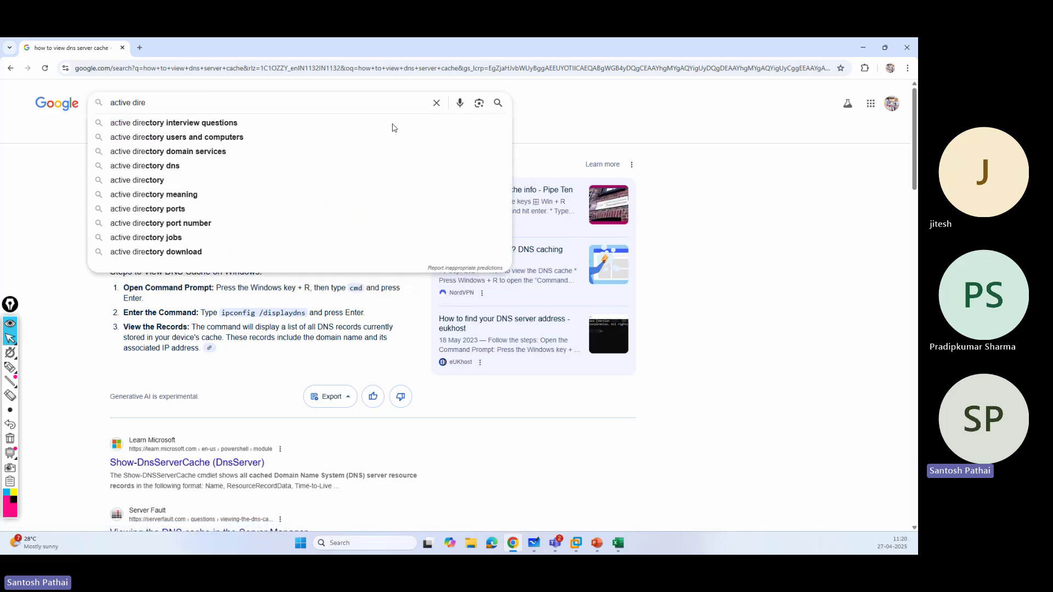
text(ctory groups)
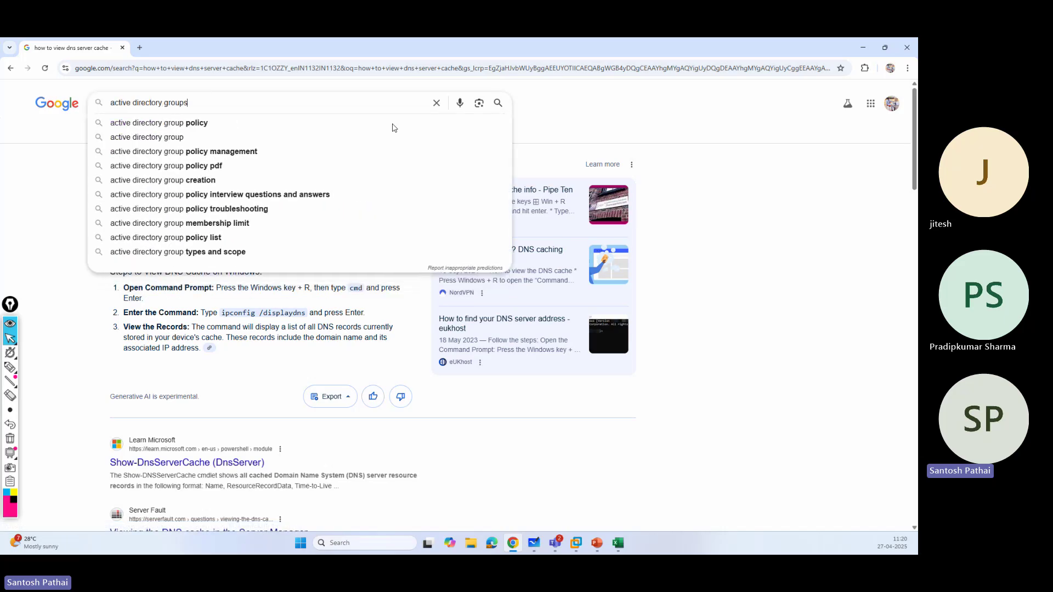
key(Return)
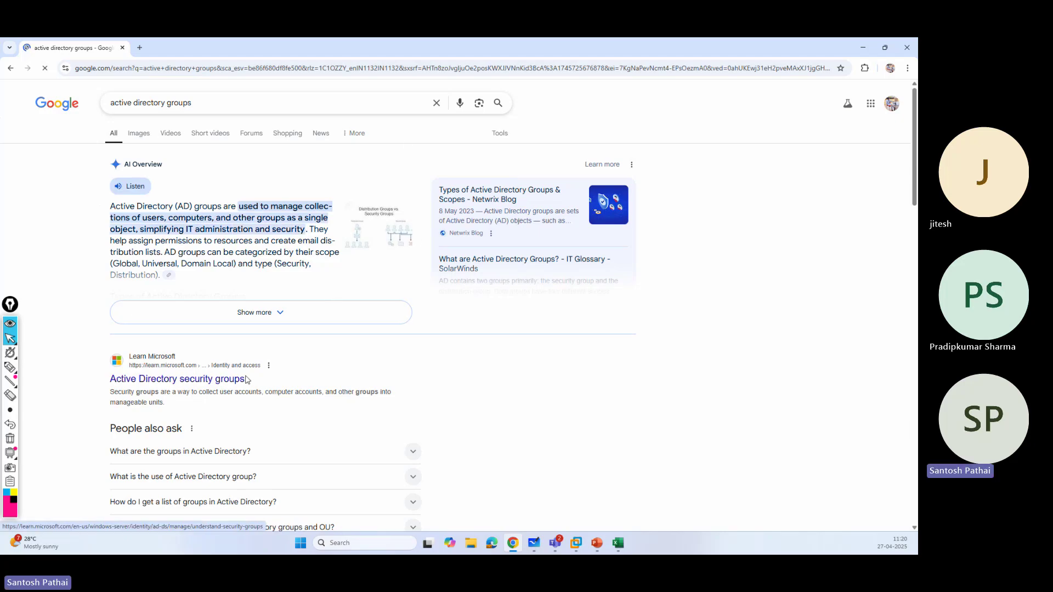
- Open the Microsoft Learn result "Active Directory security groups" in a new tab and bring it to the front
right_click(225, 384)
click(255, 393)
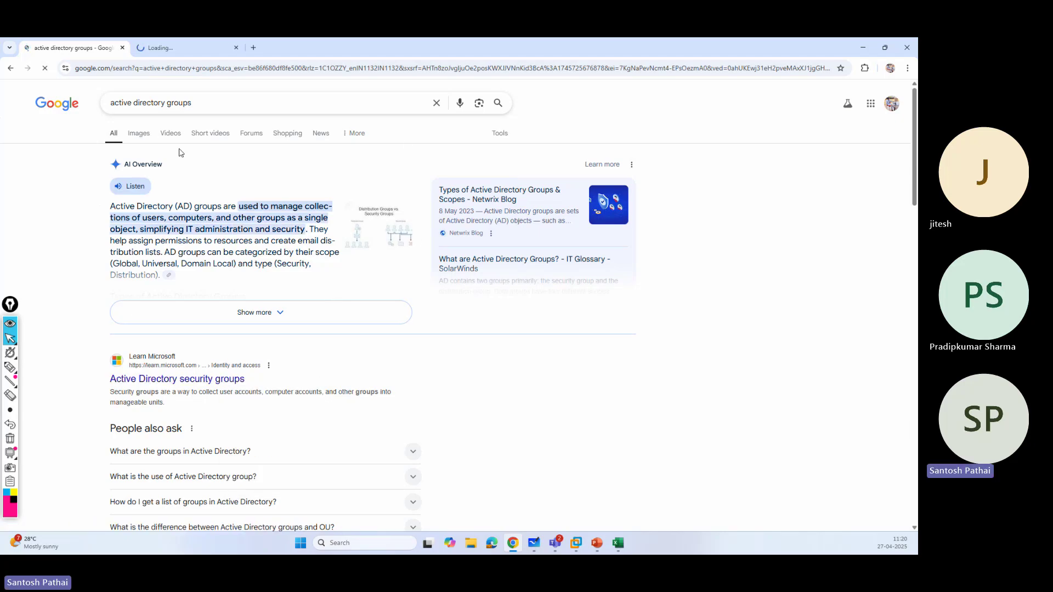
click(175, 52)
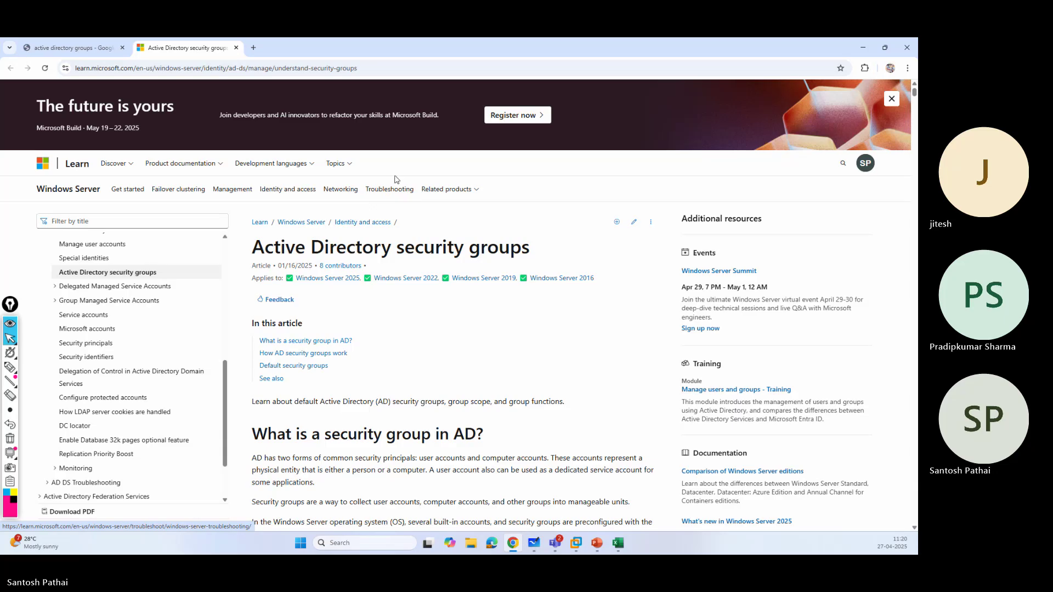
- Skim the security groups article, covering the group scope table and the descriptions of the default AD security groups
scroll(384, 254, down, 20)
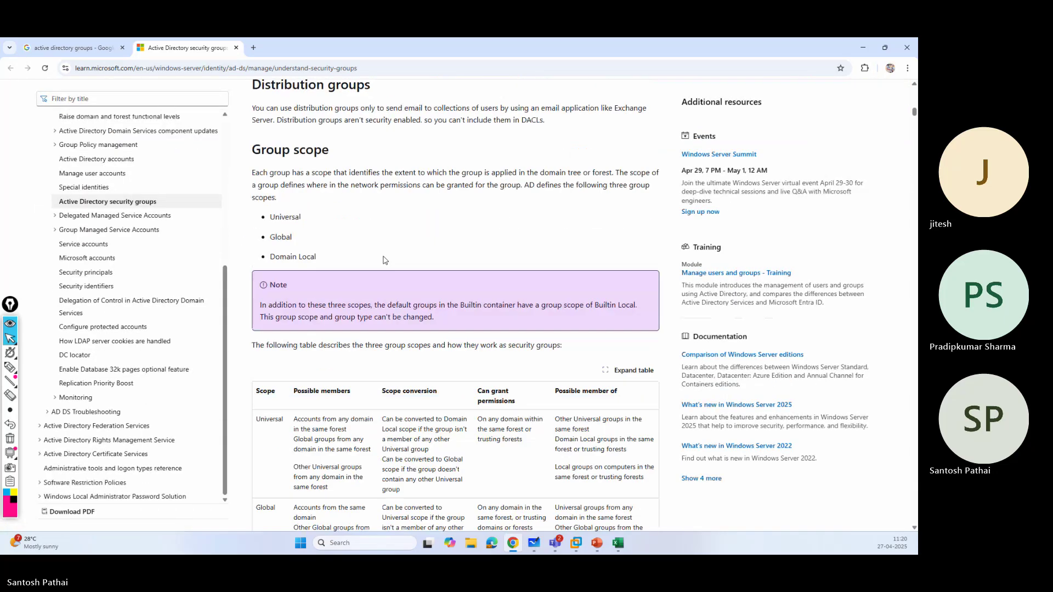
scroll(385, 261, down, 20)
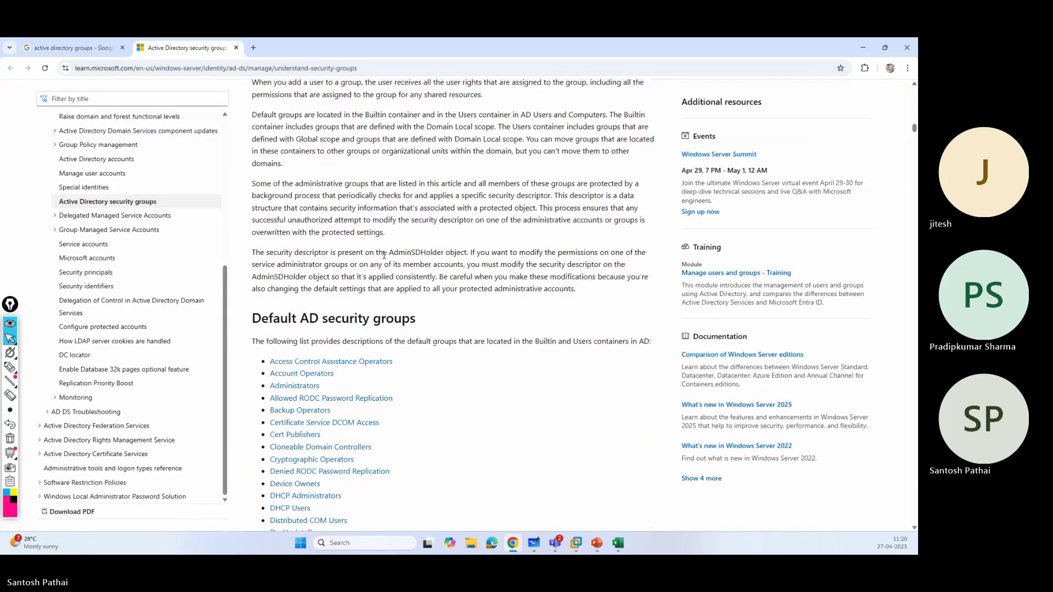
scroll(384, 256, down, 20)
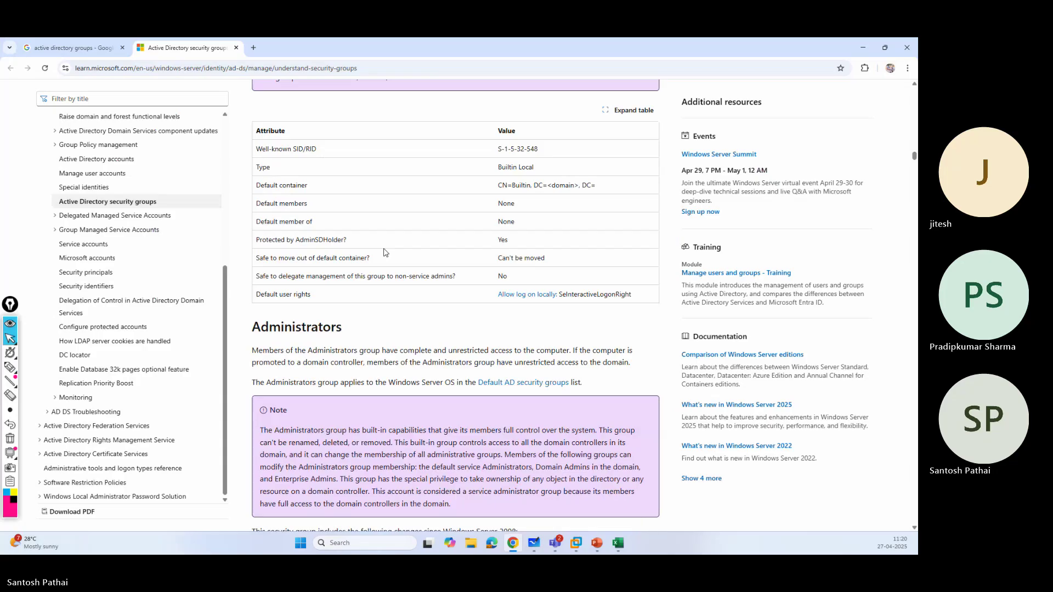
scroll(385, 251, down, 20)
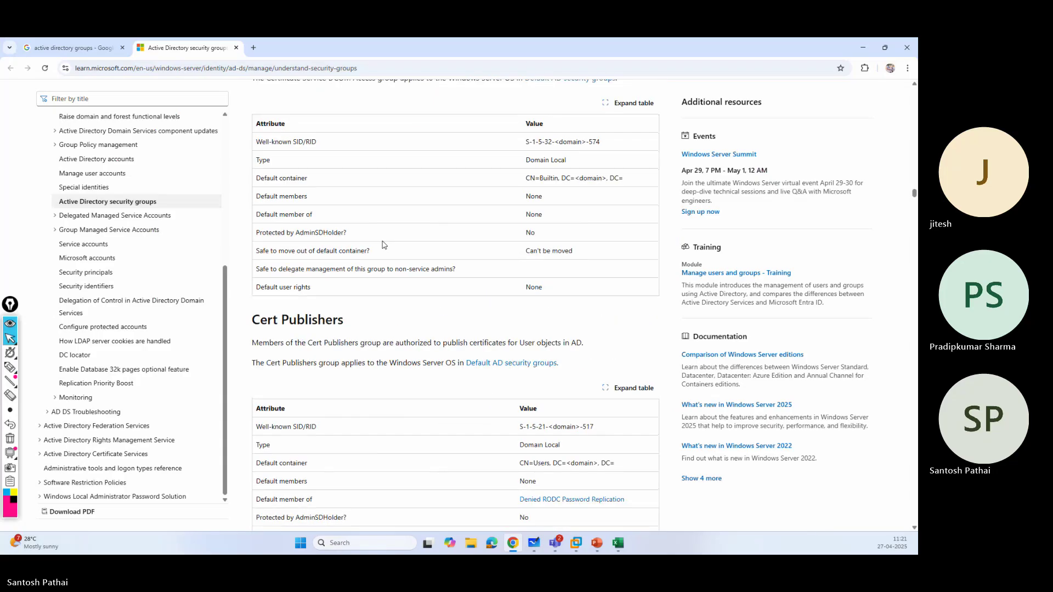
scroll(383, 243, down, 20)
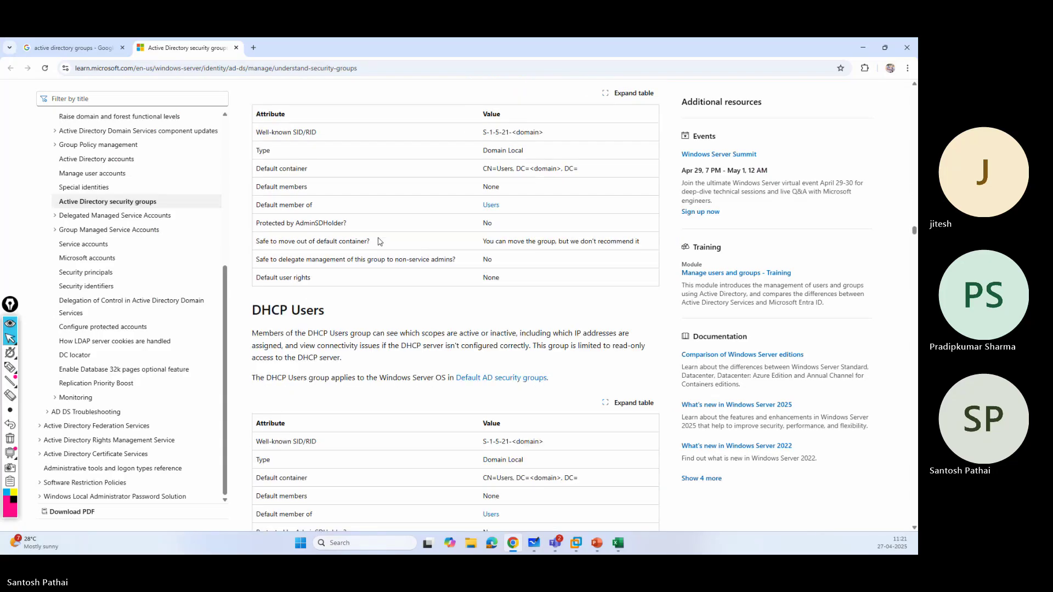
scroll(377, 240, down, 20)
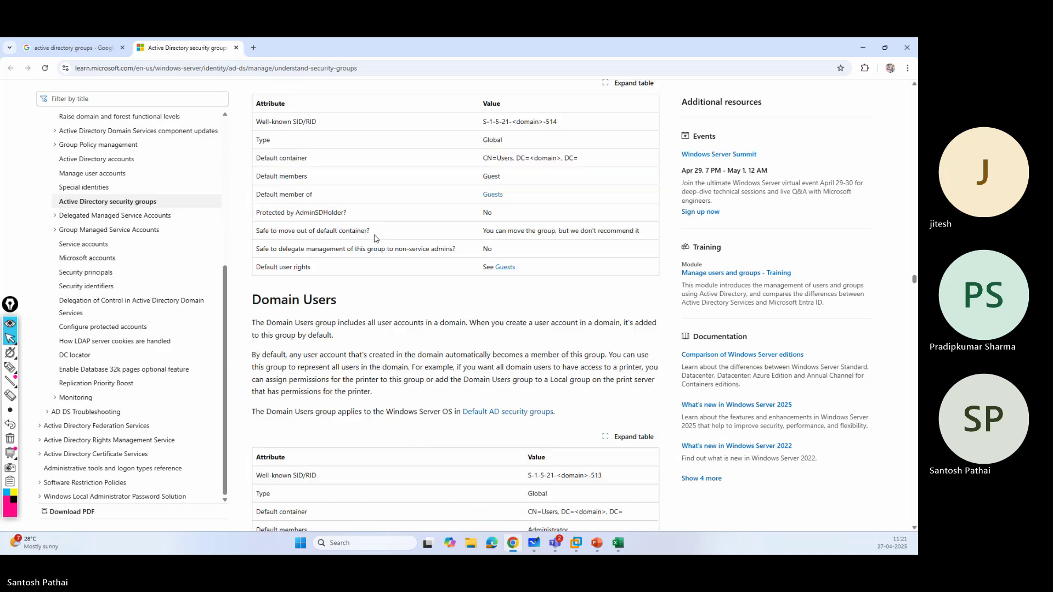
scroll(375, 237, down, 20)
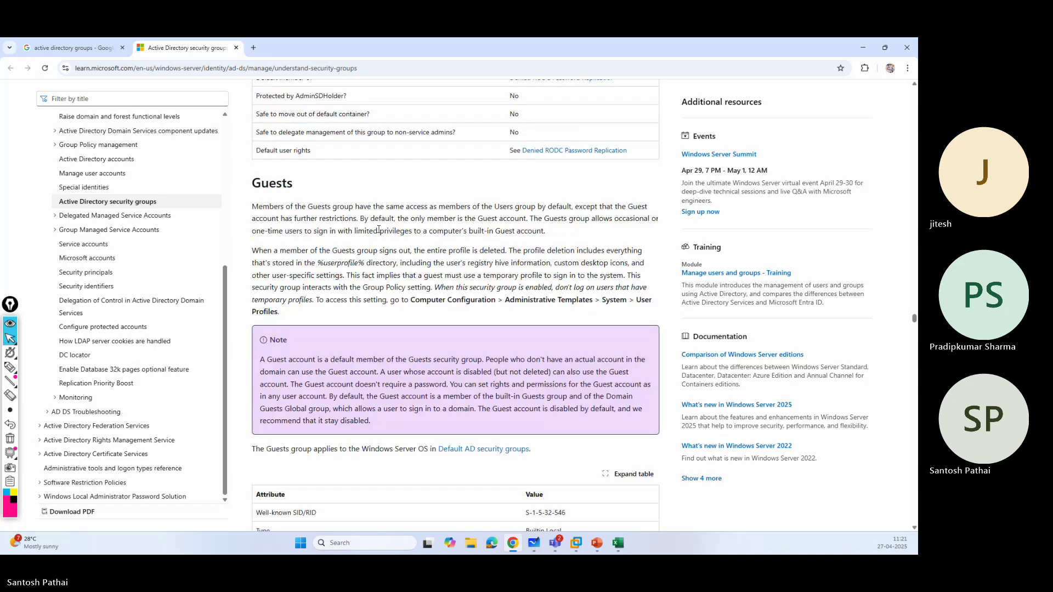
scroll(378, 232, down, 20)
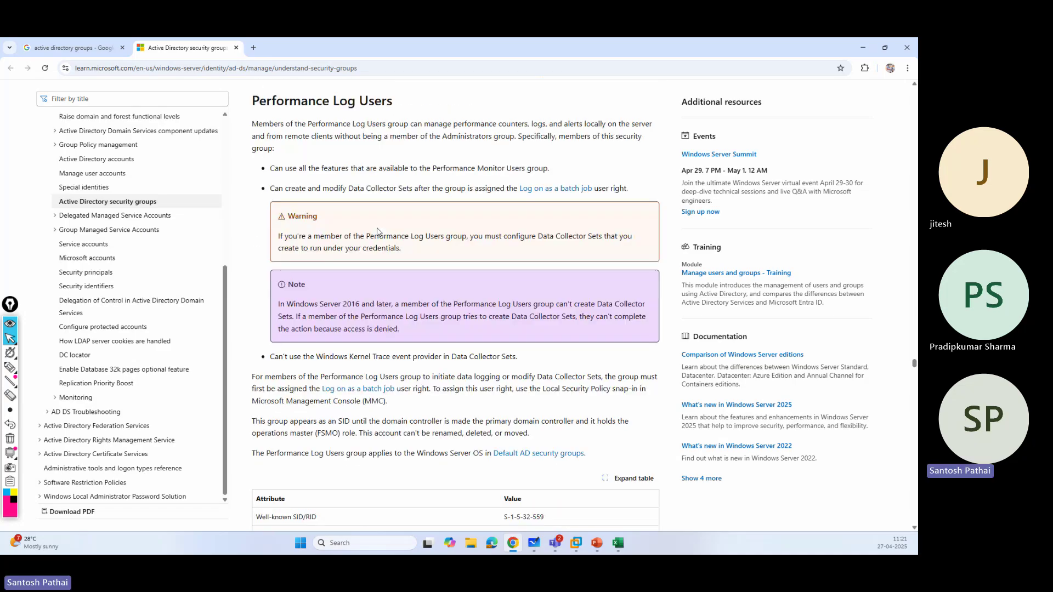
scroll(378, 232, down, 5)
- Return to the Google results, show the images for "active directory groups", dismiss the Adobe pop-up and browse for a group scope table
click(71, 48)
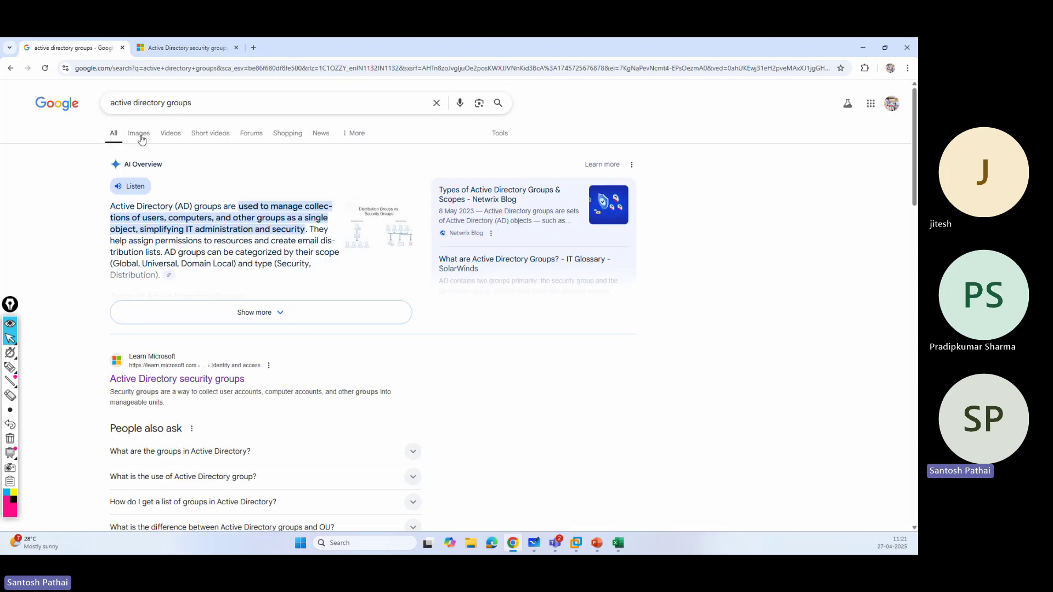
click(141, 136)
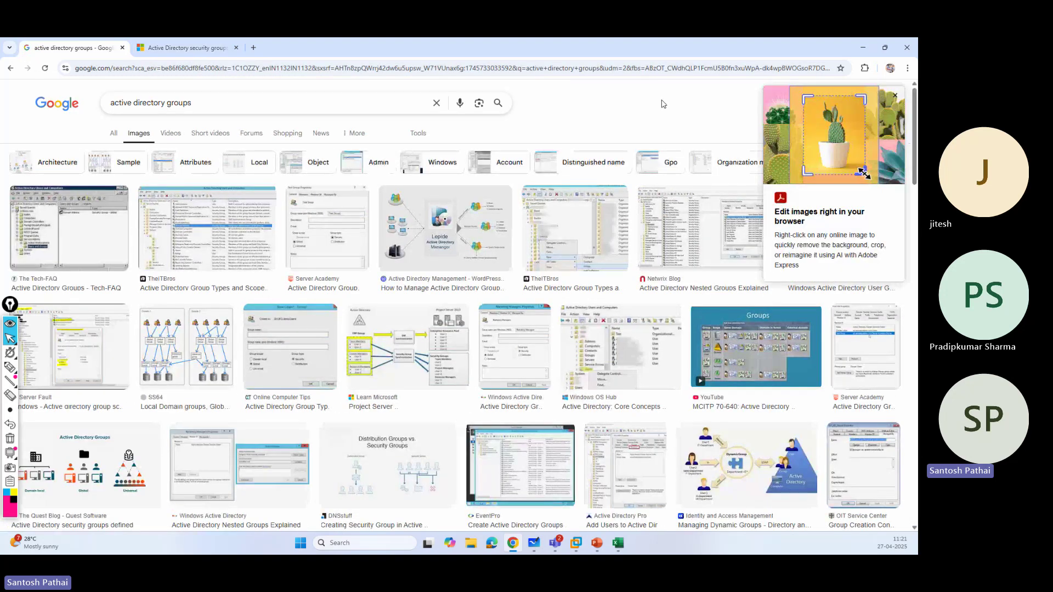
click(894, 96)
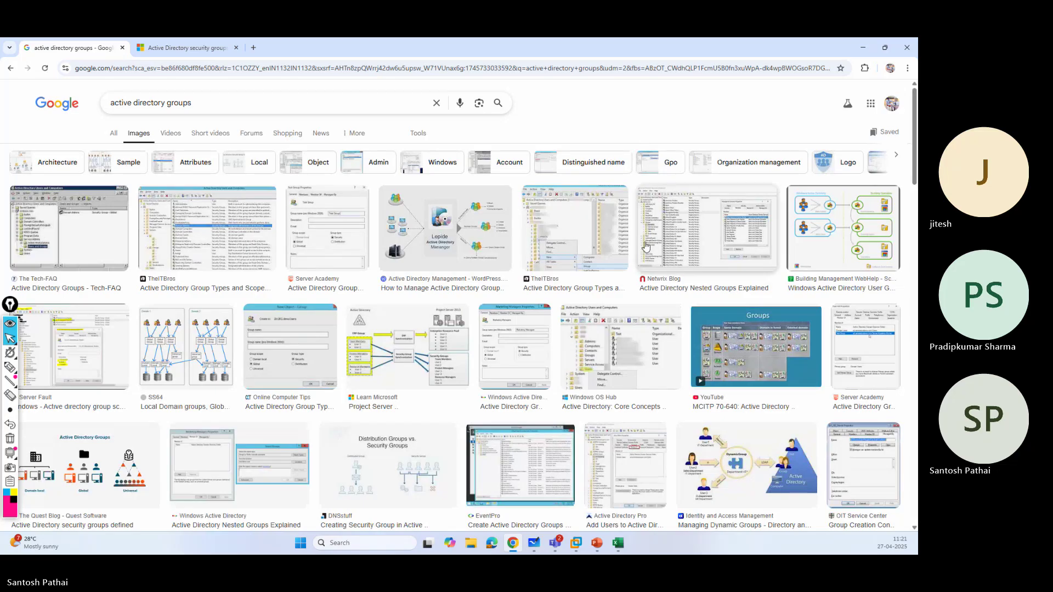
scroll(615, 258, down, 4)
scroll(587, 267, down, 2)
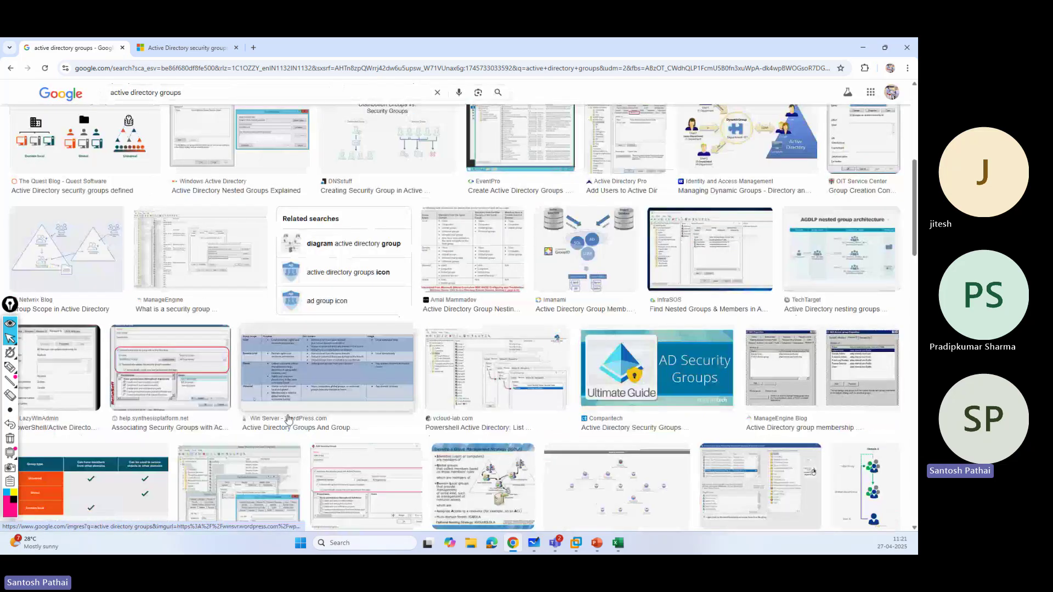